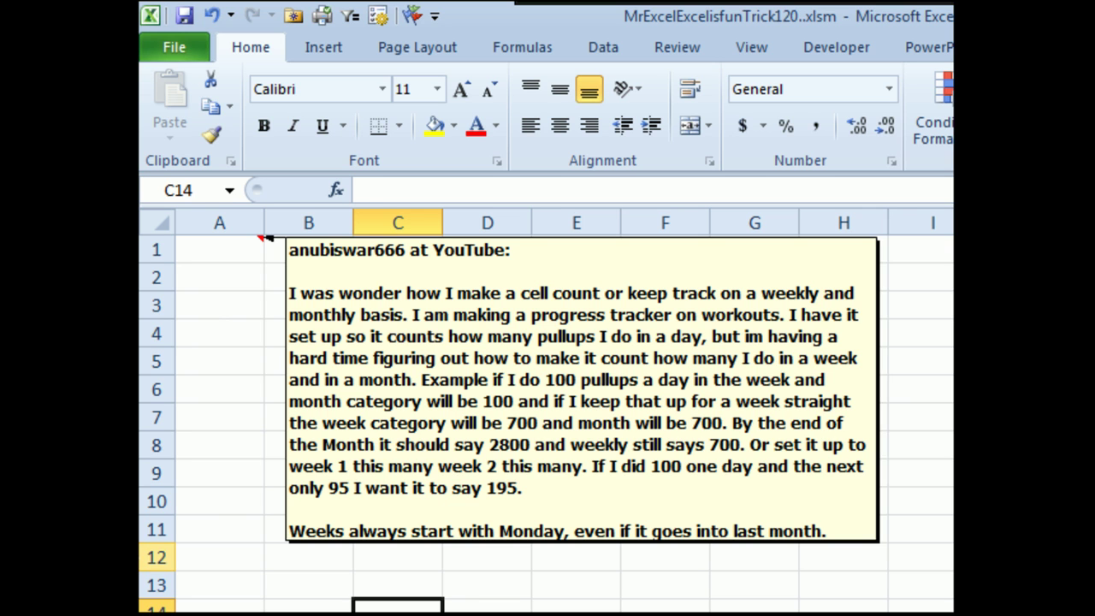
Step: Go to the next worksheet, which holds the daily Date and Pullups records, and look over its first record
{"action": "key", "text": "ctrl+Page_Down"}
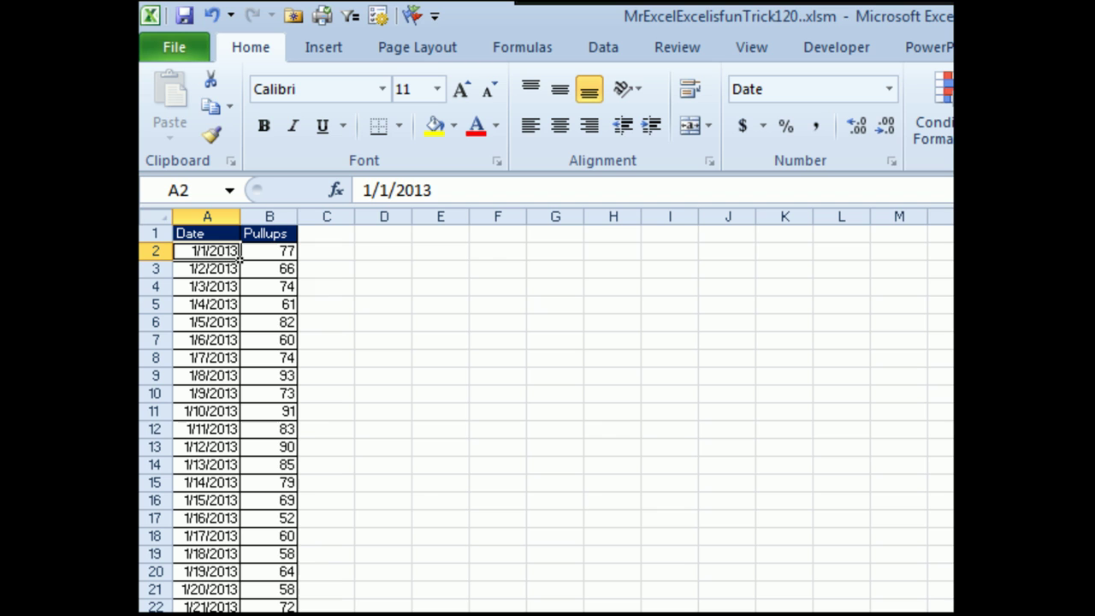
{"action": "left_click", "coordinate": [270, 250]}
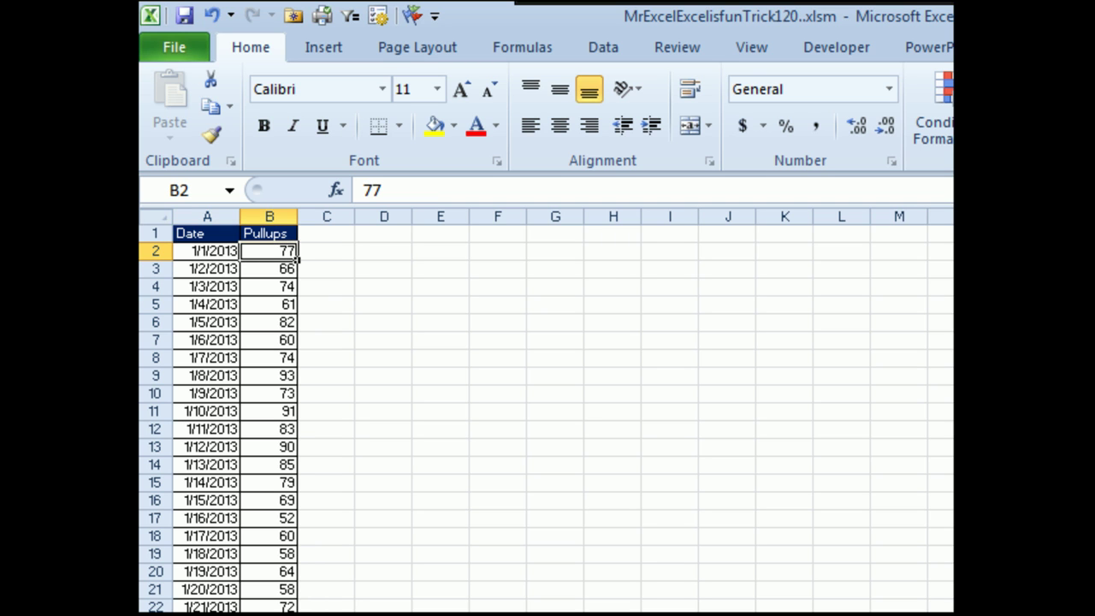
{"action": "key", "text": "Right"}
{"action": "key", "text": "Right"}
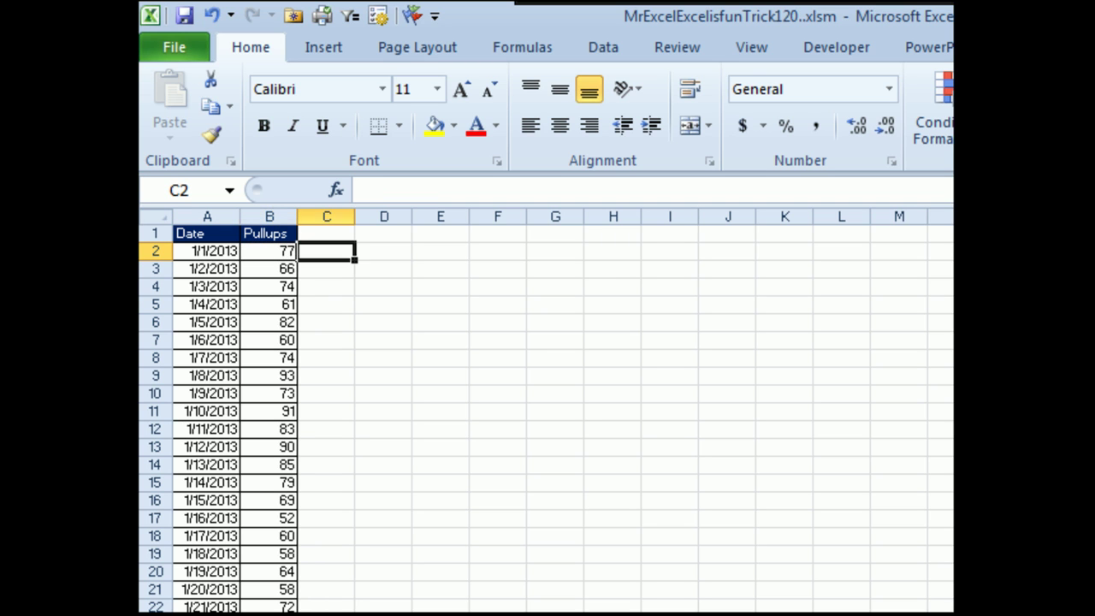
{"action": "key", "text": "Home"}
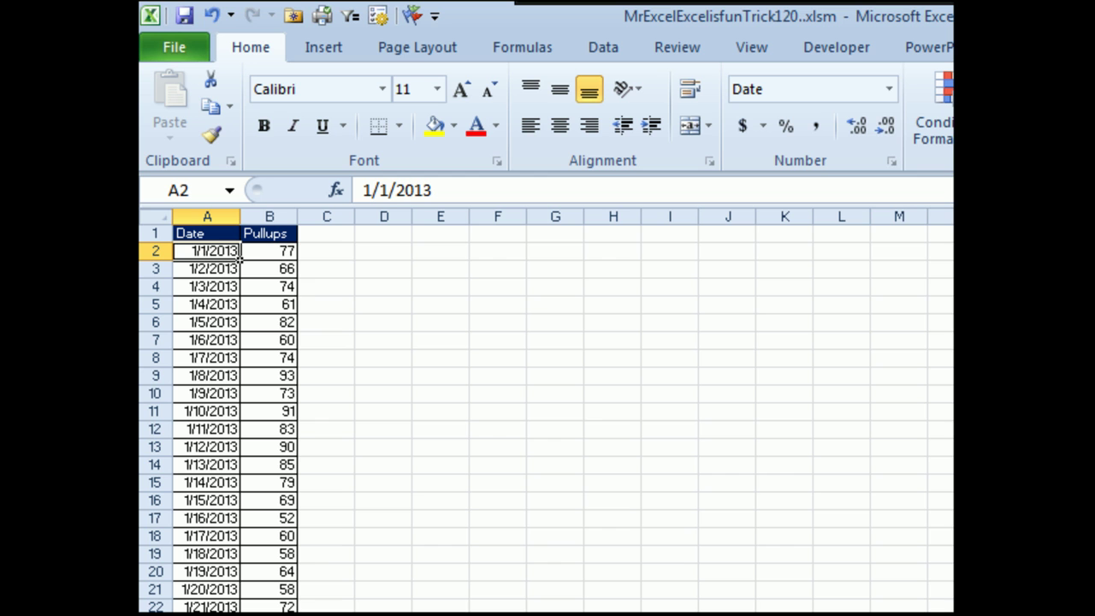
Step: Try the Long Date format on the date in A2 to check its weekday, and undo the format change
{"action": "left_click", "coordinate": [890, 89]}
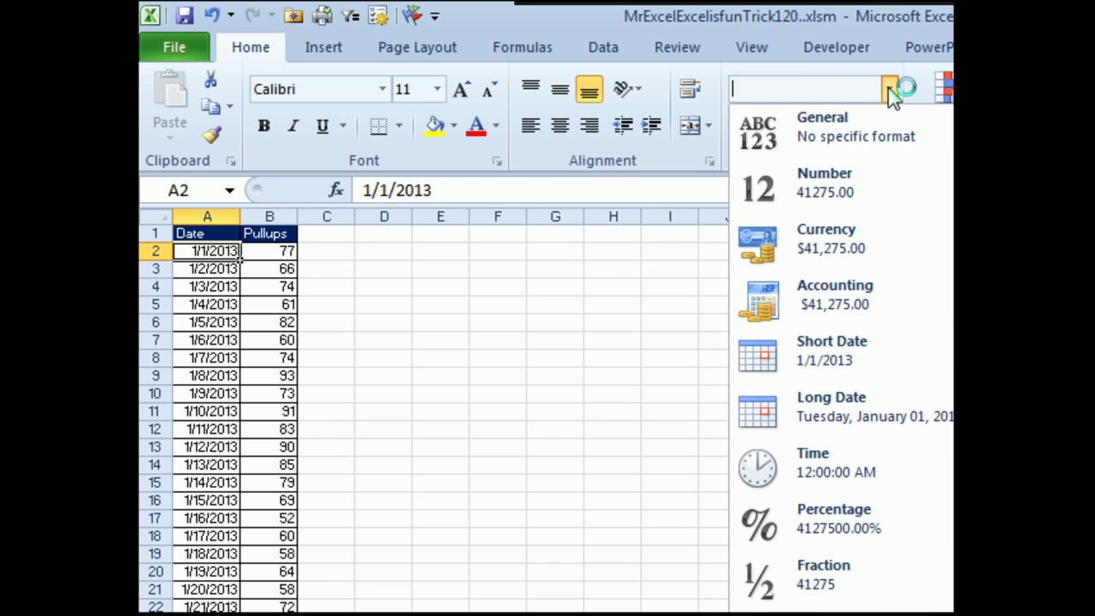
{"action": "left_click", "coordinate": [837, 402]}
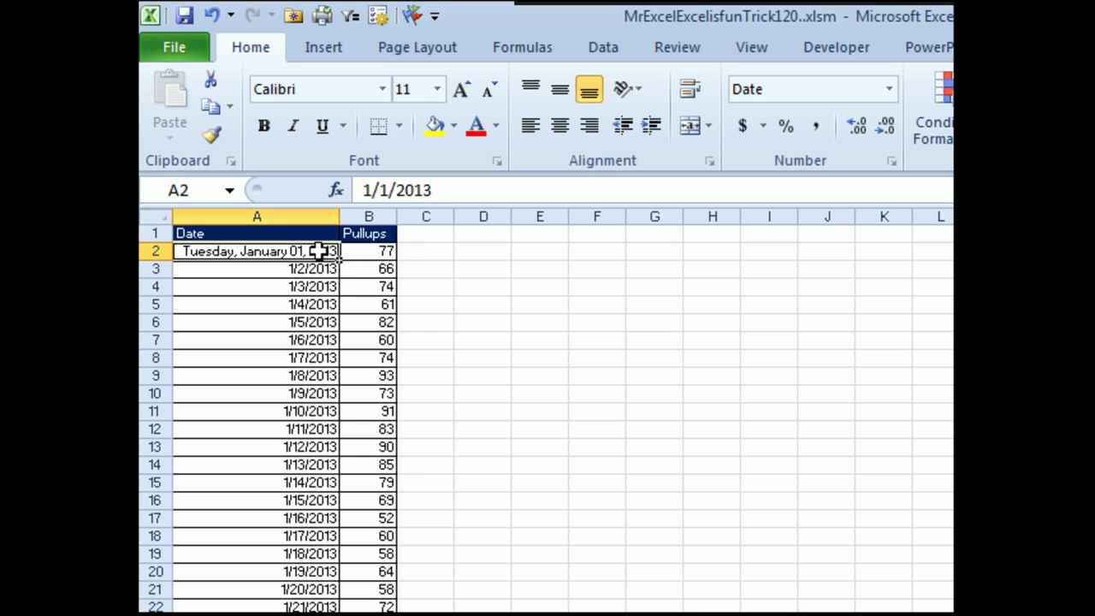
{"action": "key", "text": "ctrl+z"}
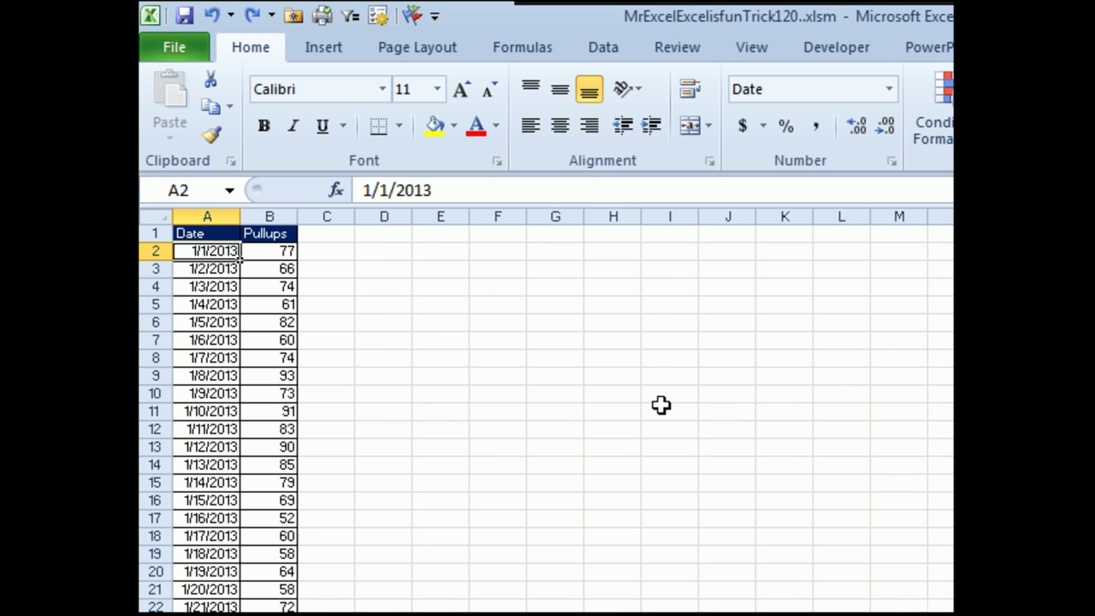
Step: Enter the starting Monday 12/31/2012 in D2 and the heading "Week of" above it in D1
{"action": "left_click", "coordinate": [393, 249]}
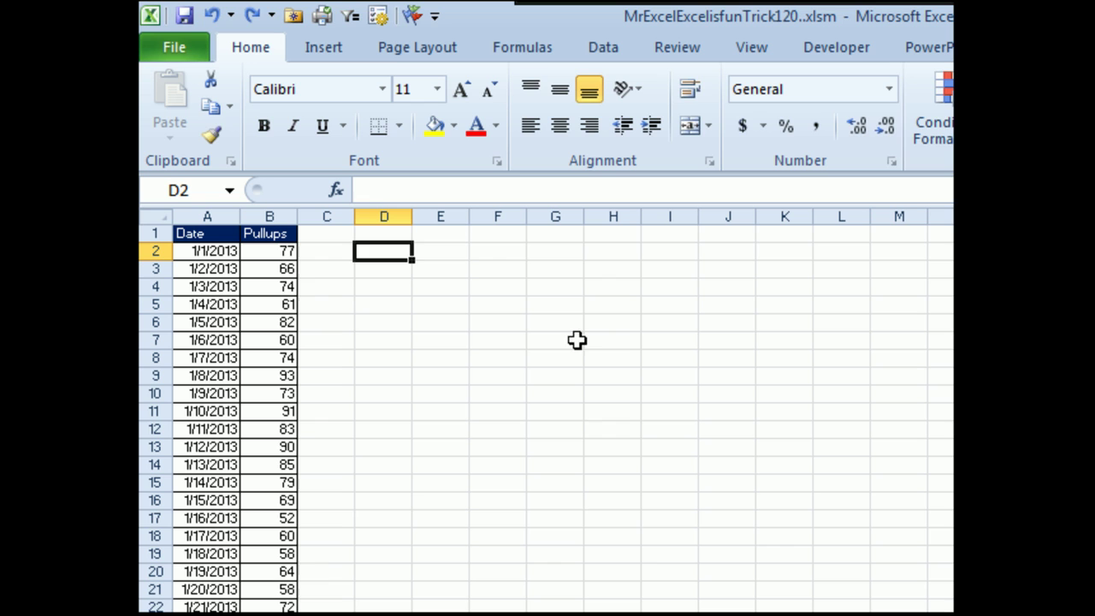
{"action": "type", "text": "12/31"}
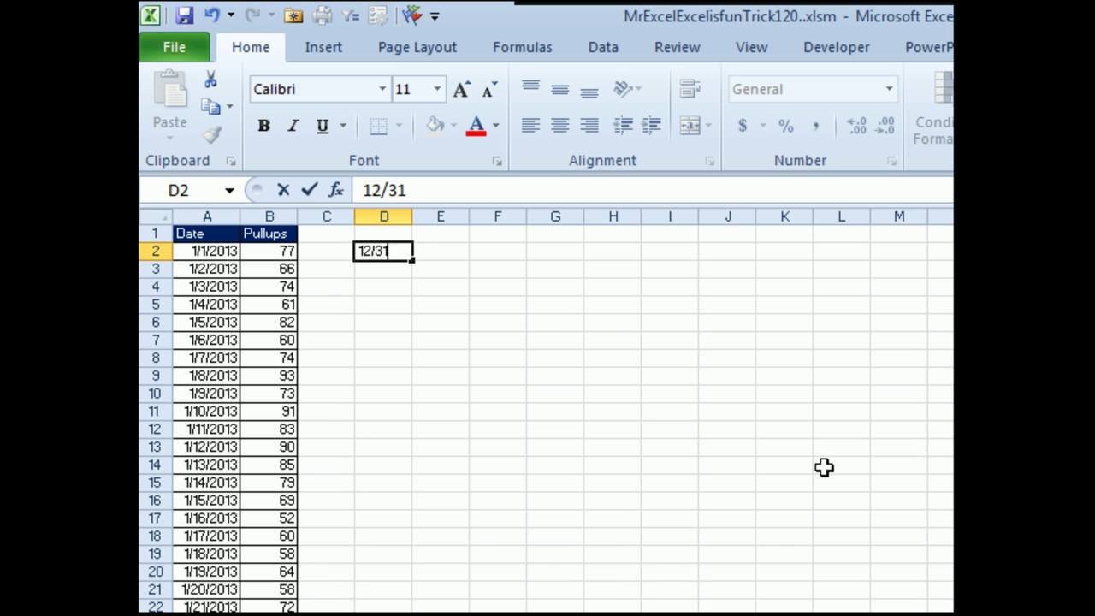
{"action": "type", "text": "/2012"}
{"action": "key", "text": "Return"}
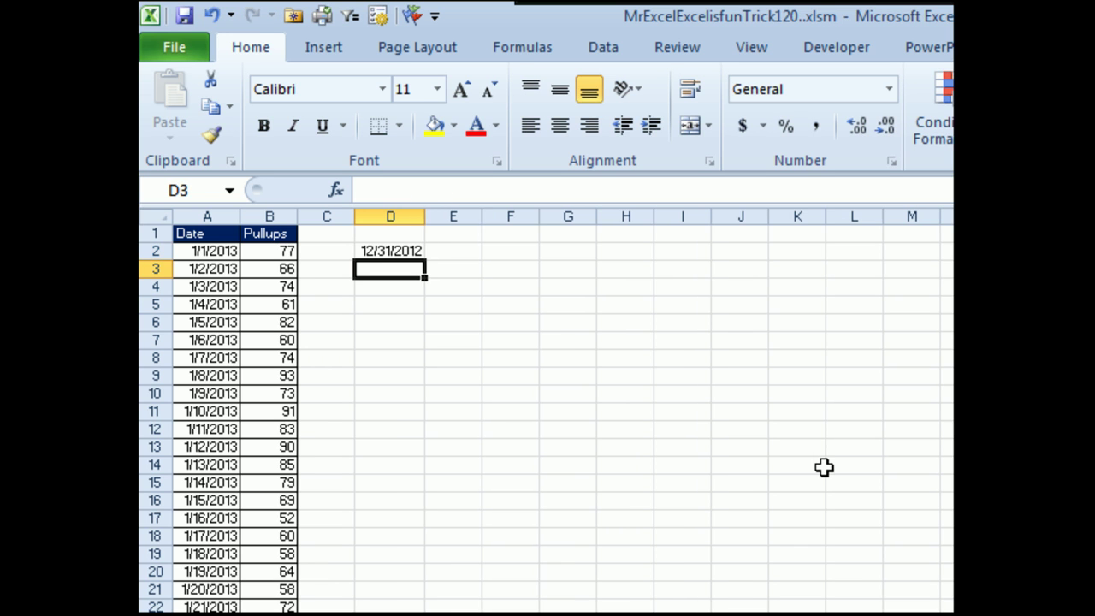
{"action": "key", "text": "Up"}
{"action": "key", "text": "Up"}
{"action": "type", "text": "We"}
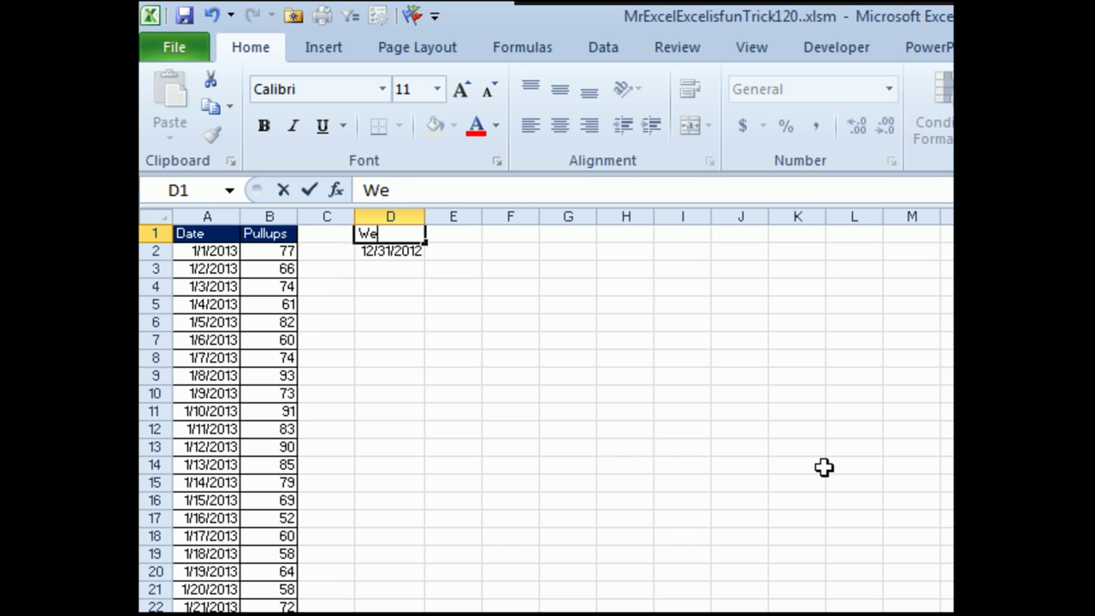
{"action": "type", "text": "ek of"}
{"action": "key", "text": "Return"}
{"action": "key", "text": "Return"}
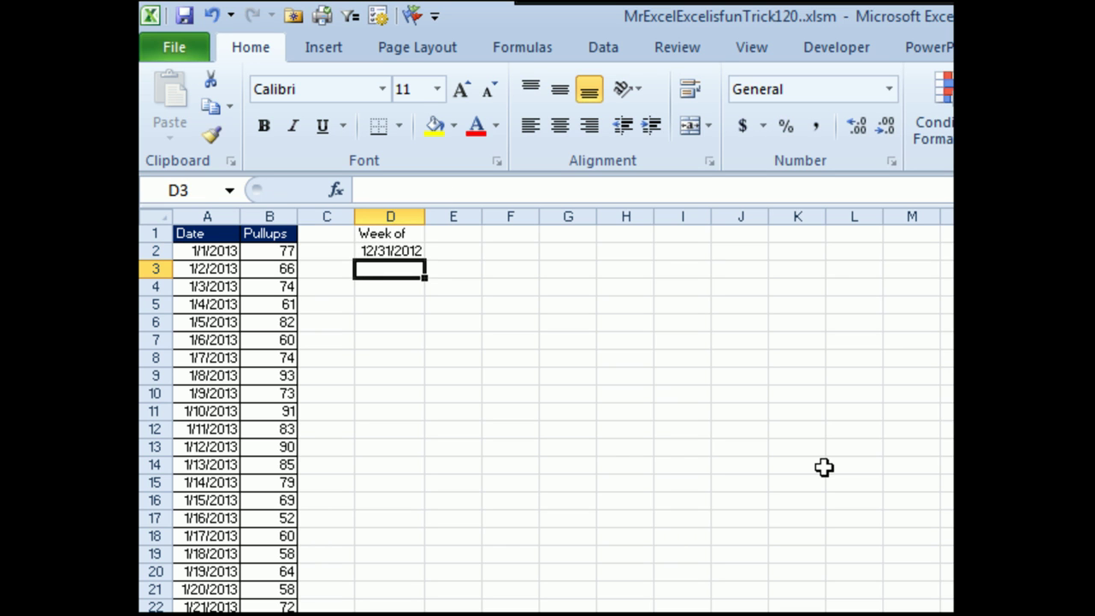
Step: Enter the formula =D2+7 in D3 to calculate the start date of the following week
{"action": "type", "text": "="}
{"action": "key", "text": "Up"}
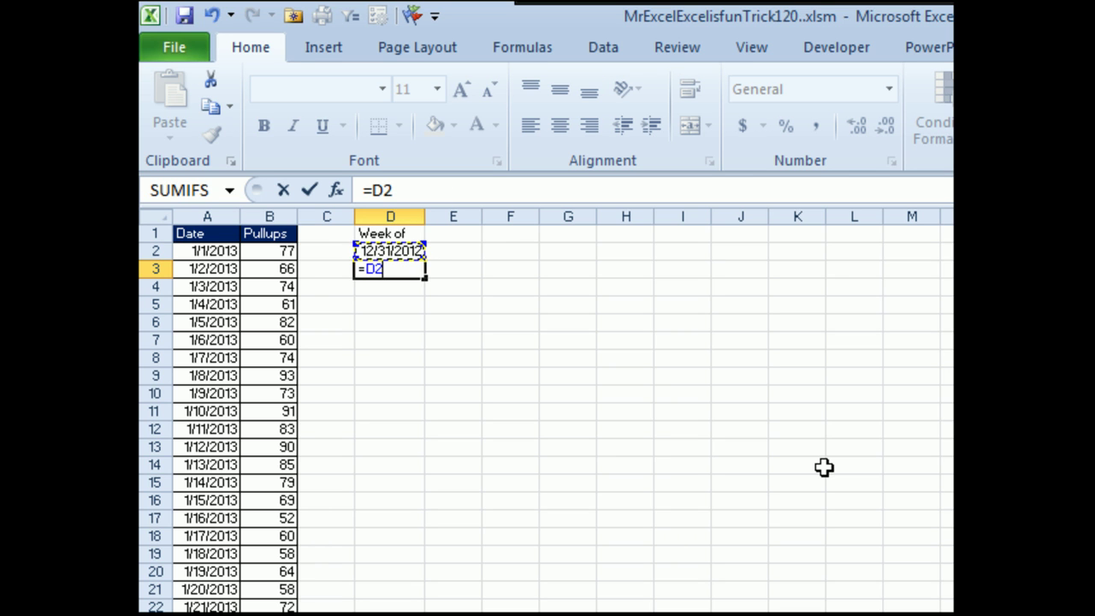
{"action": "type", "text": "+7"}
{"action": "key", "text": "Return"}
Step: Copy the D3 formula down column D through at least row 22 to list the subsequent week start dates
{"action": "key", "text": "Up"}
{"action": "key", "text": "ctrl+c"}
{"action": "key", "text": "shift+Down"}
{"action": "key", "text": "shift+Down"}
{"action": "key", "text": "shift+Down"}
{"action": "key", "text": "shift+Down"}
{"action": "key", "text": "shift+Down"}
{"action": "key", "text": "shift+Down"}
{"action": "key", "text": "shift+Down"}
{"action": "key", "text": "shift+Down"}
{"action": "key", "text": "shift+Down"}
{"action": "key", "text": "shift+Down"}
{"action": "key", "text": "shift+Down"}
{"action": "key", "text": "shift+Down"}
{"action": "key", "text": "shift+Down"}
{"action": "key", "text": "shift+Down"}
{"action": "key", "text": "shift+Down"}
{"action": "key", "text": "shift+Down"}
{"action": "key", "text": "shift+Down"}
{"action": "key", "text": "shift+Down"}
{"action": "key", "text": "shift+Down"}
{"action": "key", "text": "shift+Down"}
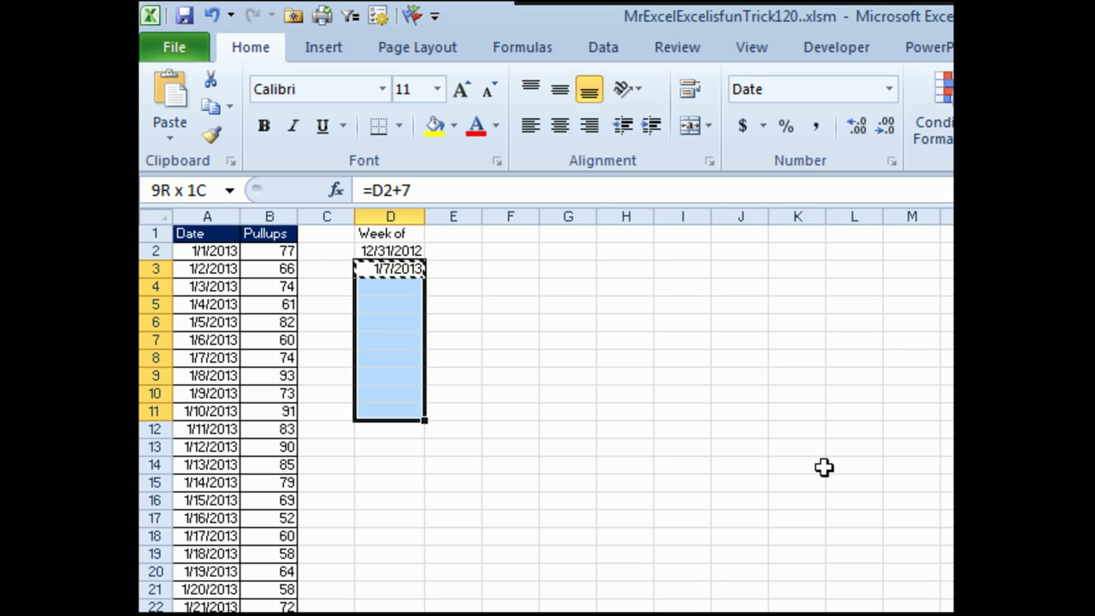
{"action": "key", "text": "ctrl+v"}
{"action": "key", "text": "Up"}
{"action": "key", "text": "Up"}
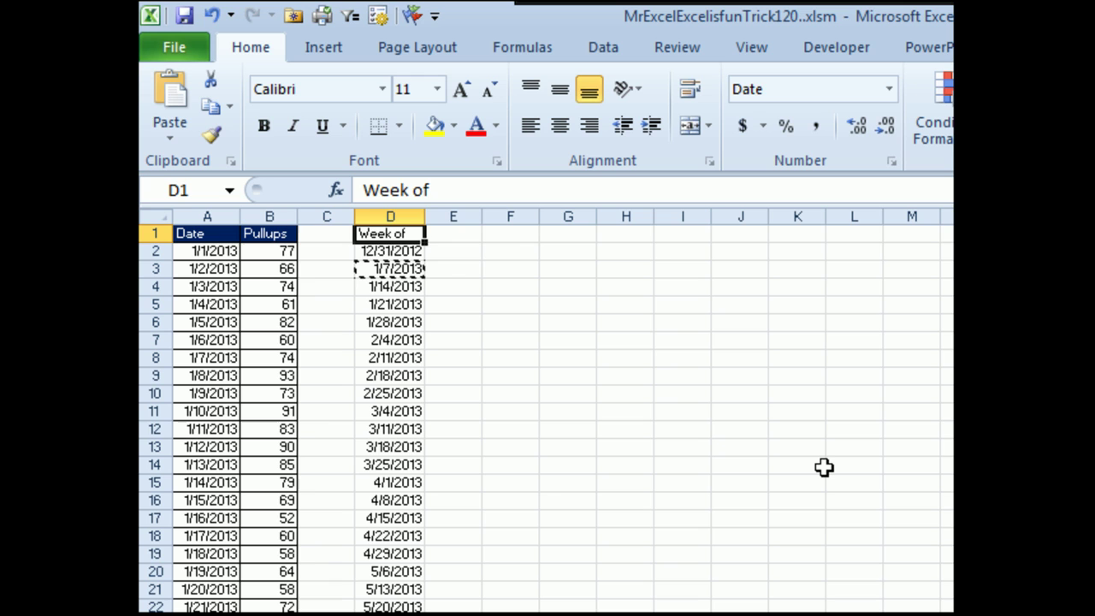
Step: Begin a SUMIFS formula in E2 with the pullup counts $B$2:$B$90 as the absolute sum range
{"action": "key", "text": "Right"}
{"action": "key", "text": "Down"}
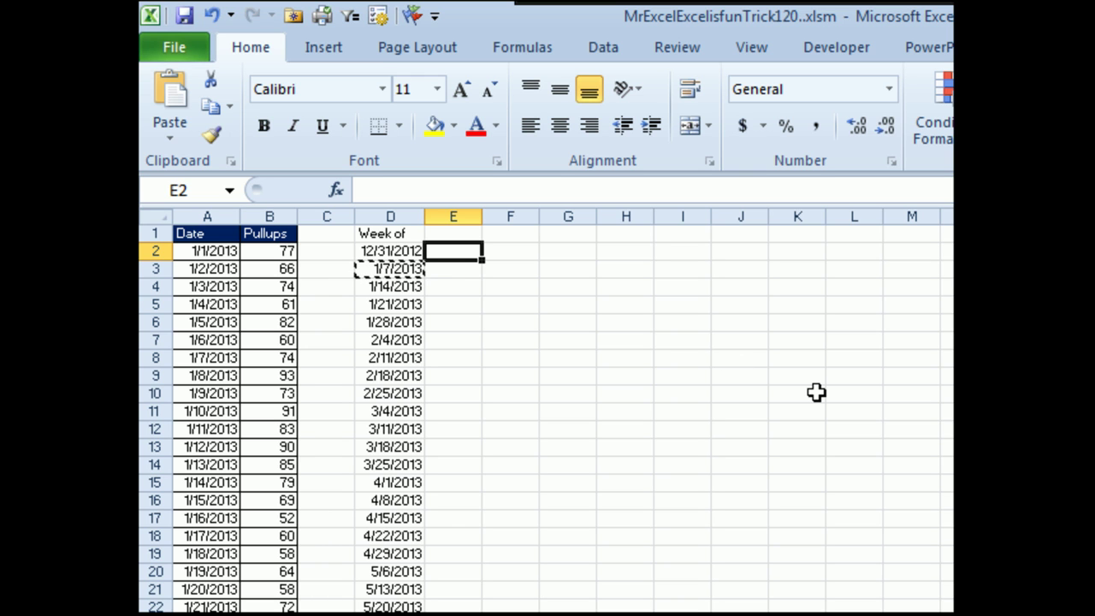
{"action": "type", "text": "="}
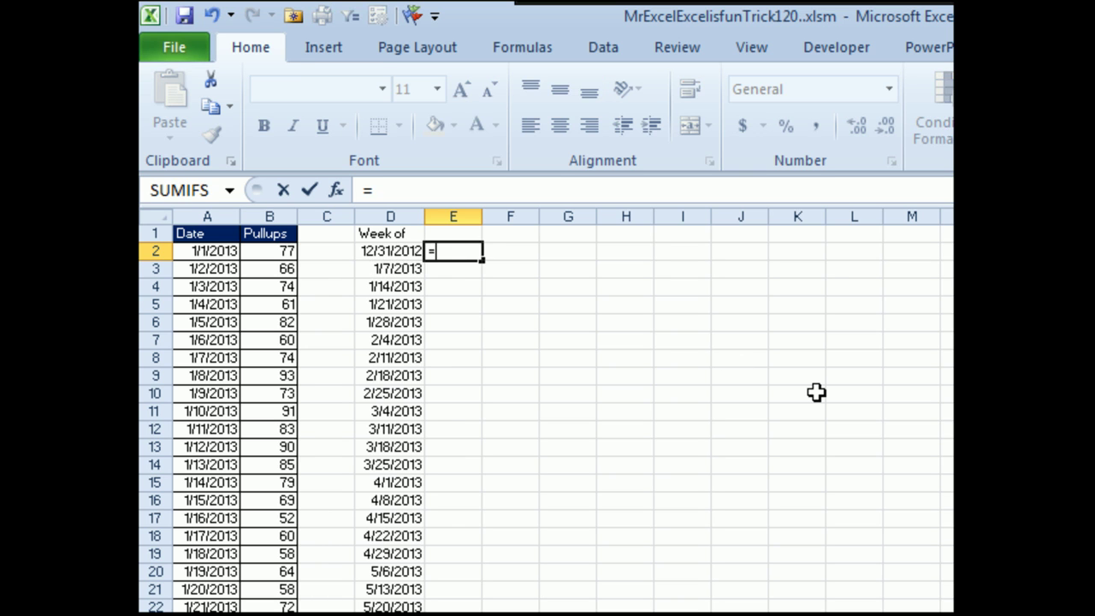
{"action": "type", "text": "SUMIFS("}
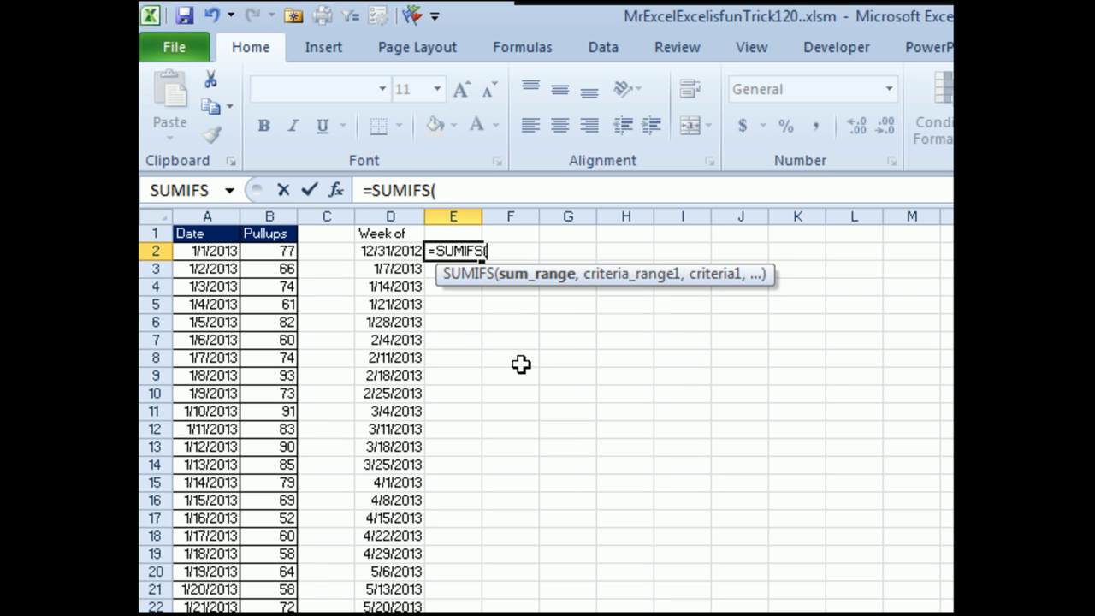
{"action": "left_click", "coordinate": [282, 250]}
{"action": "key", "text": "ctrl+shift+Down"}
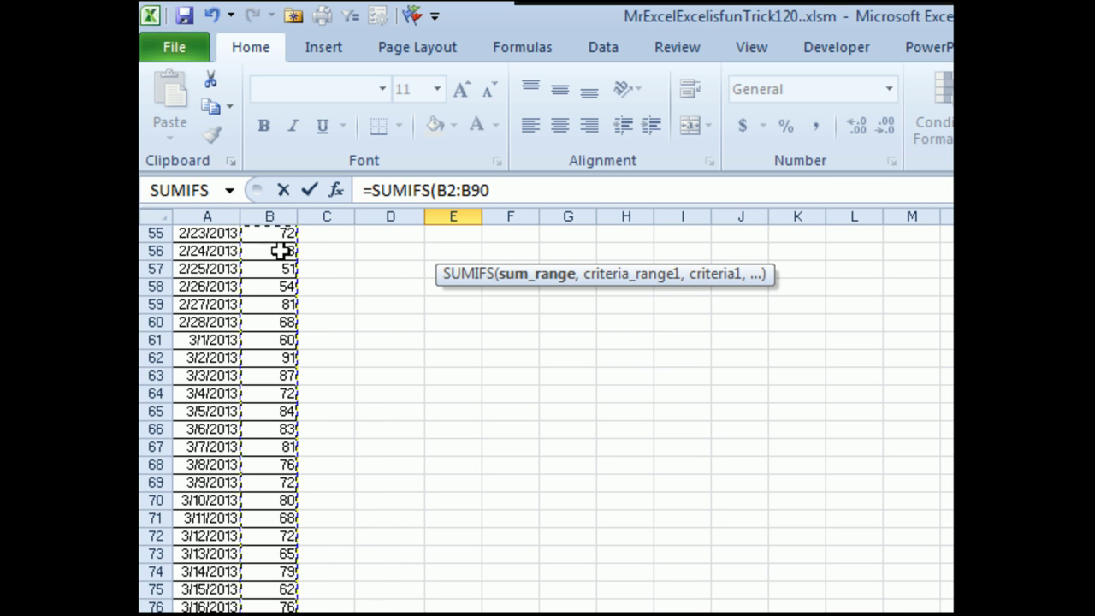
{"action": "key", "text": "F4"}
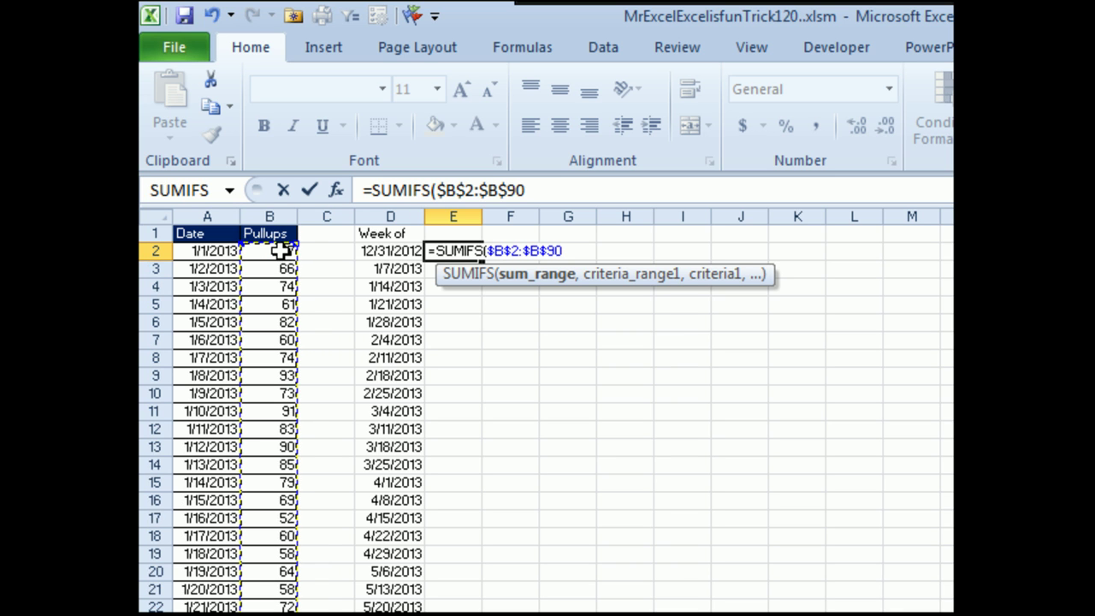
{"action": "type", "text": ","}
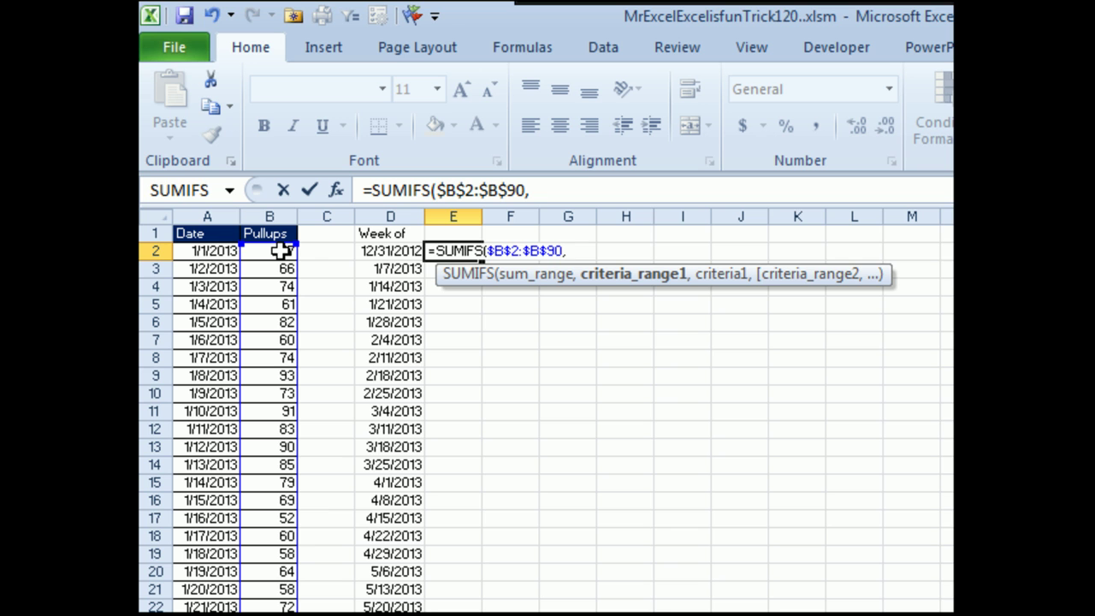
Step: Add the first SUMIFS condition, using the dates $A$2:$A$90 as criteria range and ">="&D2 as criterion
{"action": "key", "text": "Left"}
{"action": "key", "text": "Left"}
{"action": "key", "text": "Left"}
{"action": "key", "text": "Left"}
{"action": "key", "text": "ctrl+shift+Down"}
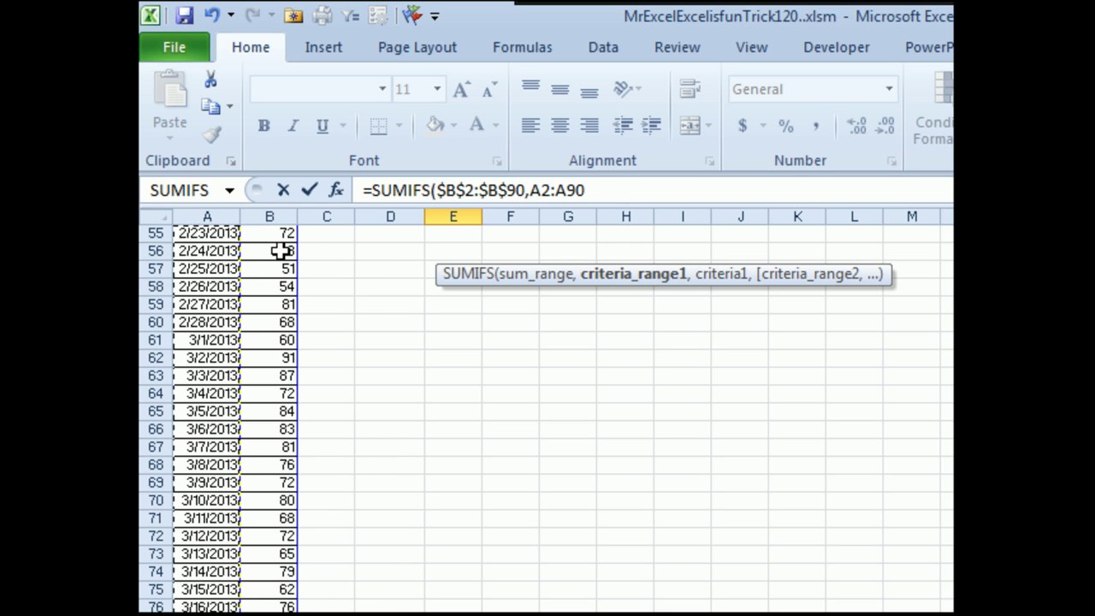
{"action": "key", "text": "F4"}
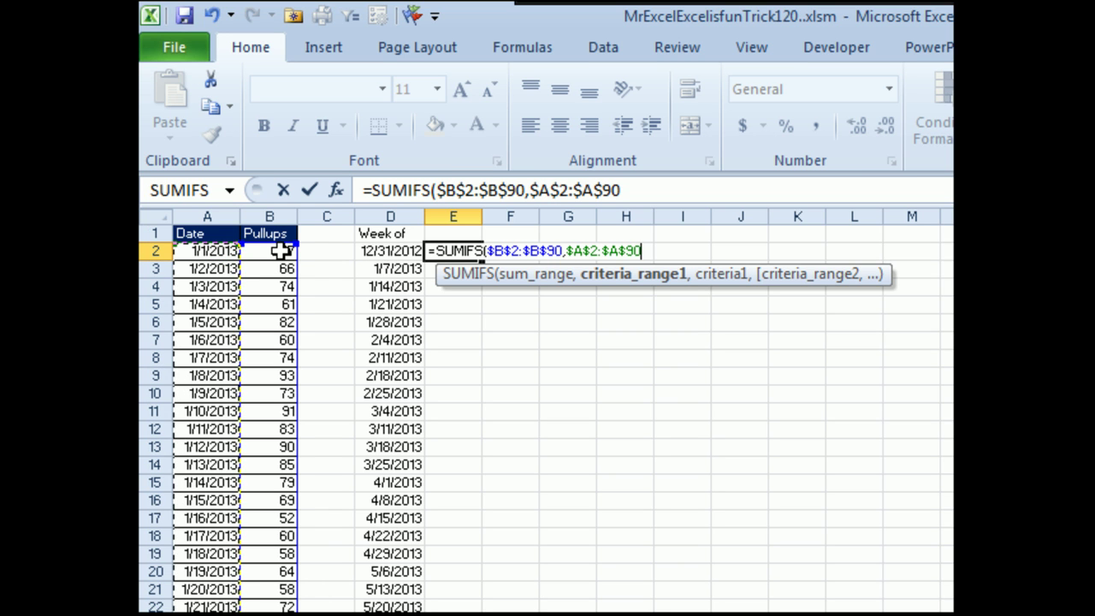
{"action": "type", "text": ","}
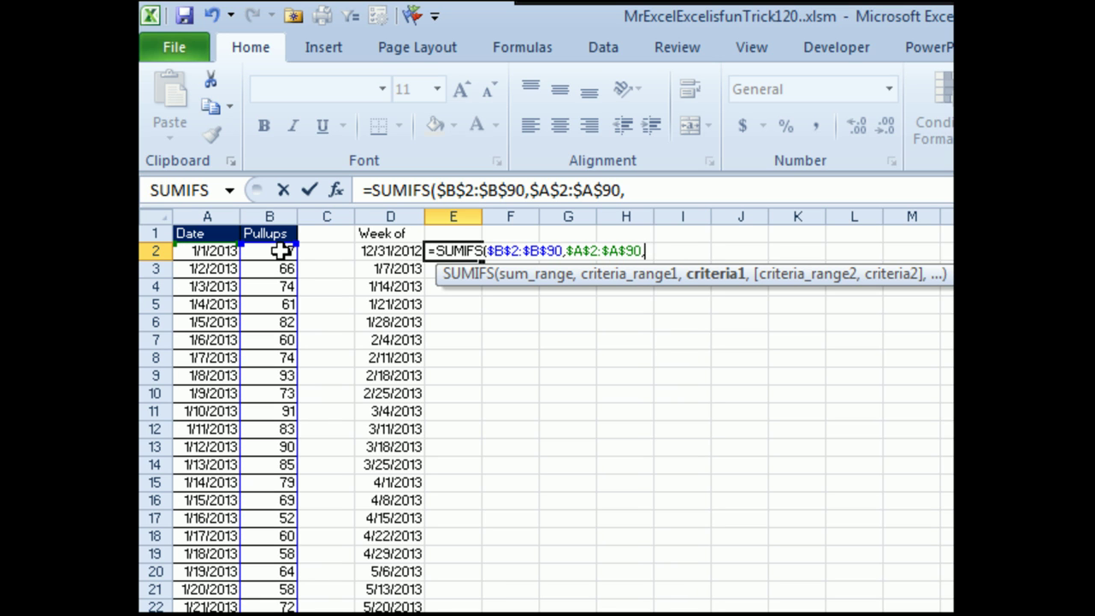
{"action": "type", "text": "\">=\"&"}
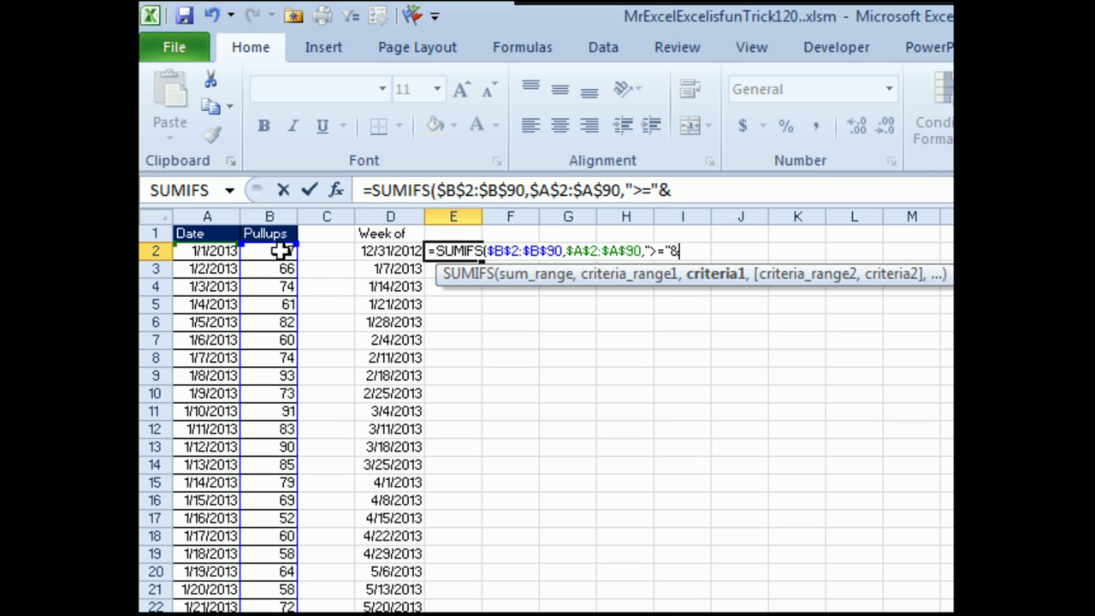
{"action": "key", "text": "Left"}
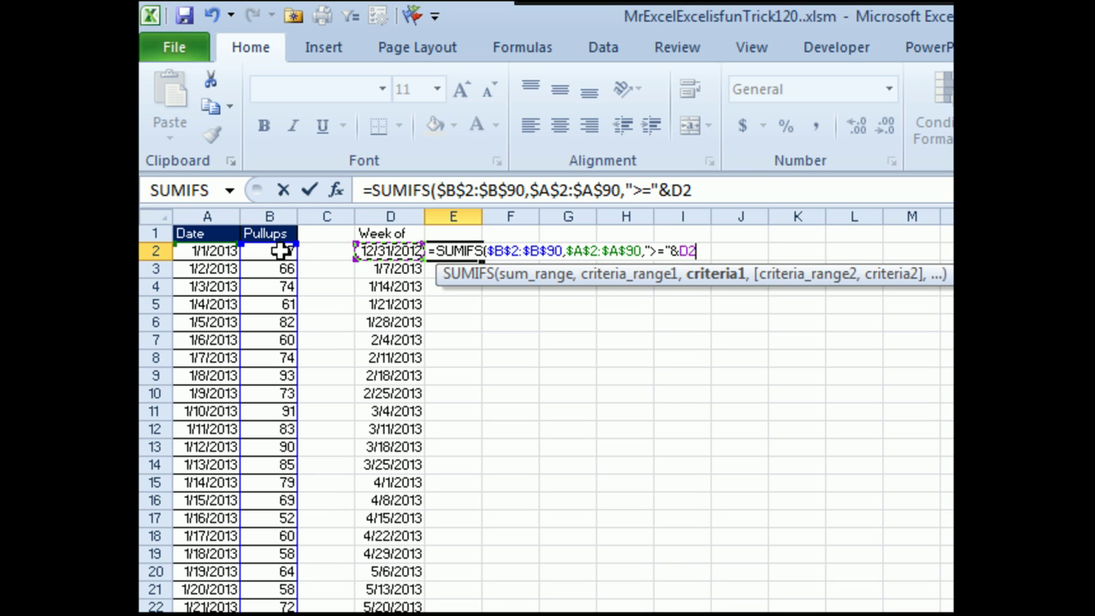
{"action": "type", "text": ","}
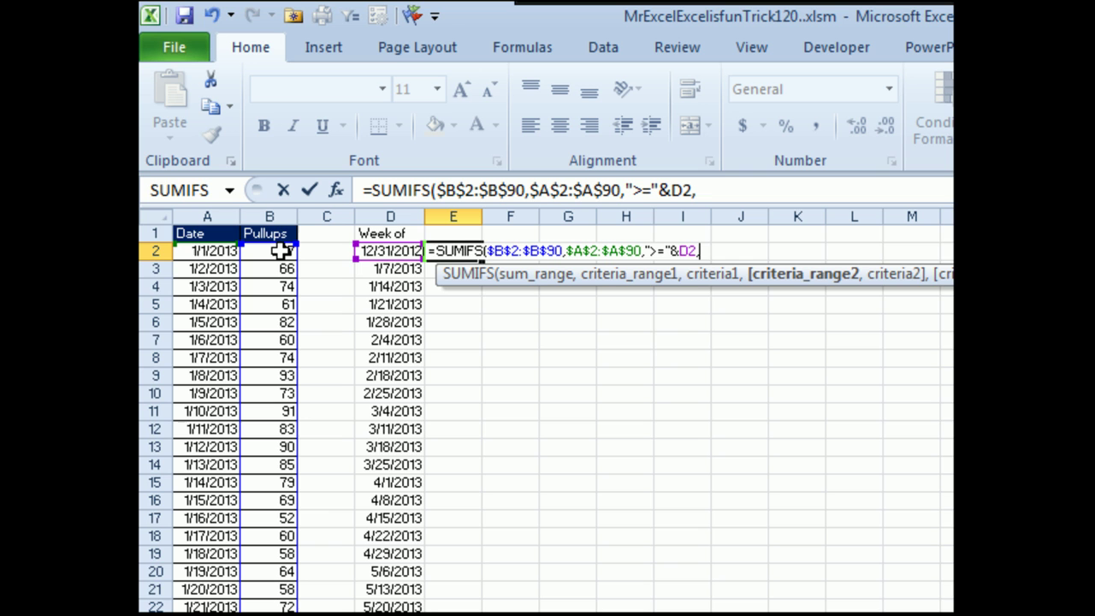
Step: Add the second SUMIFS condition with range $A$2:$A$90 and criterion "<"&D3, and complete the formula in E2
{"action": "key", "text": "Left"}
{"action": "key", "text": "Left"}
{"action": "key", "text": "Left"}
{"action": "key", "text": "Left"}
{"action": "key", "text": "ctrl+shift+Down"}
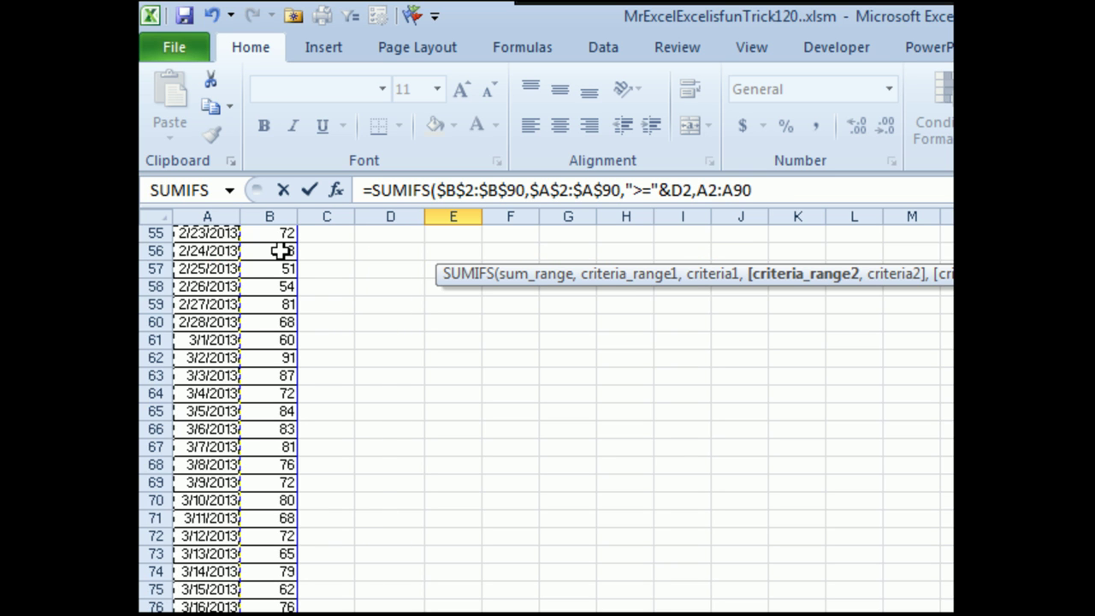
{"action": "key", "text": "F4"}
{"action": "type", "text": ","}
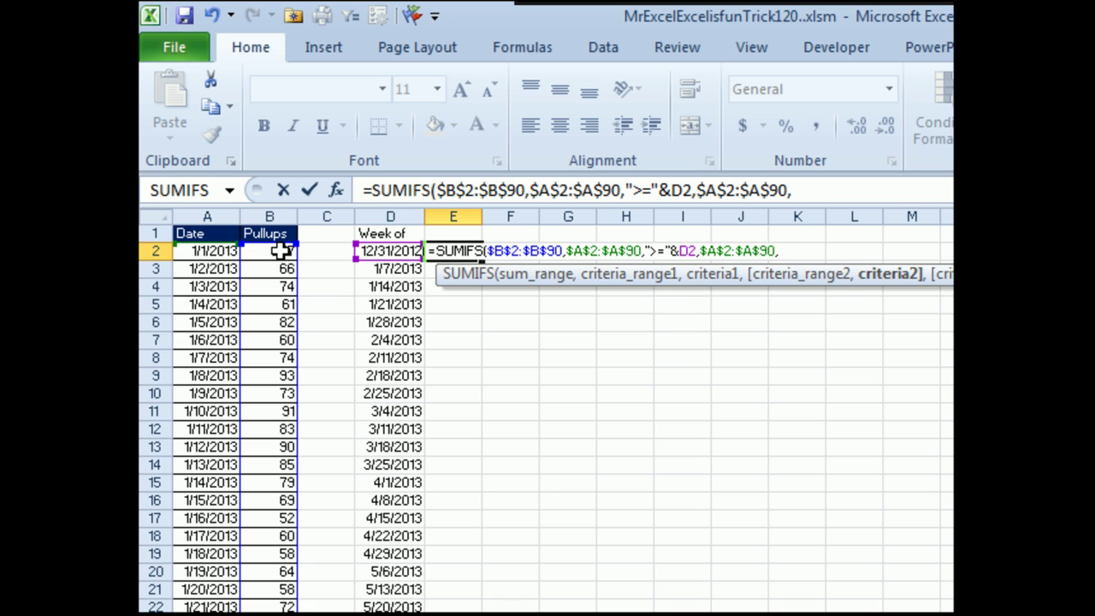
{"action": "type", "text": "\"<\"&"}
{"action": "key", "text": "Left"}
{"action": "key", "text": "Down"}
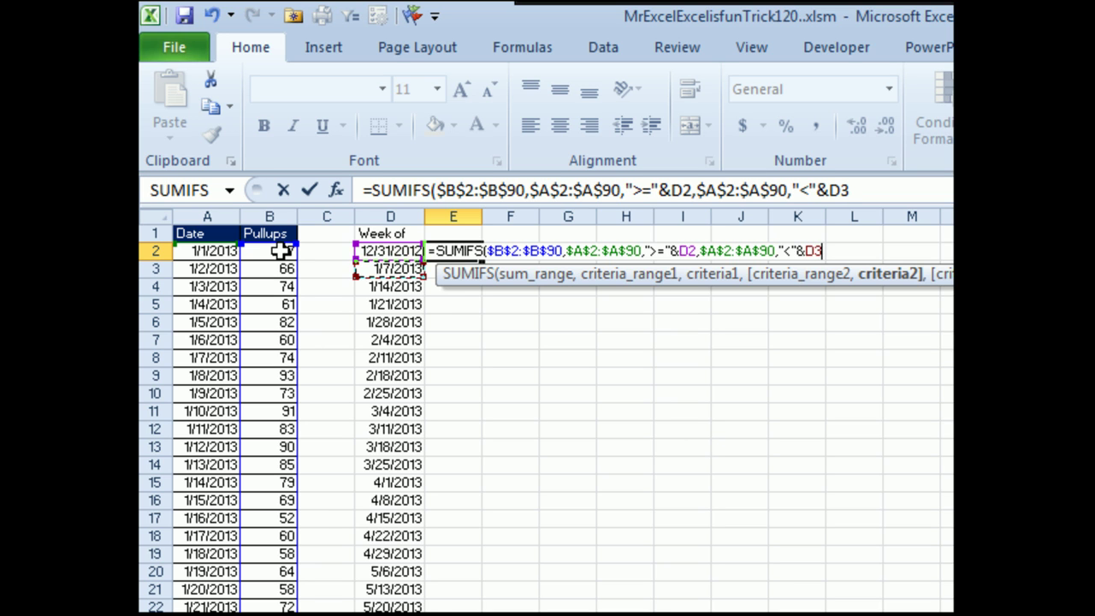
{"action": "type", "text": ")"}
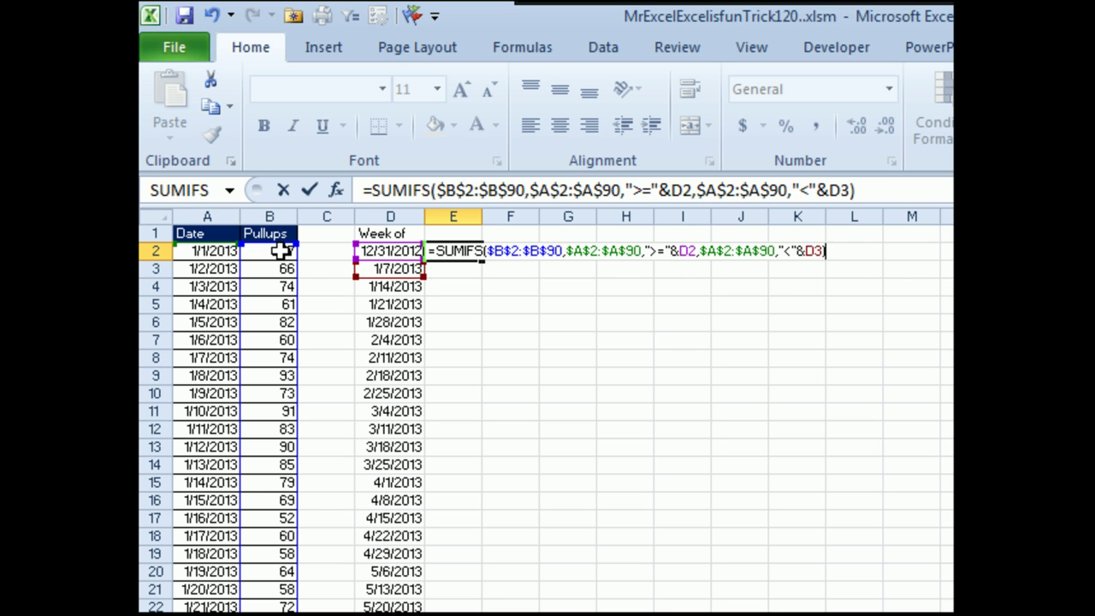
{"action": "key", "text": "ctrl+Return"}
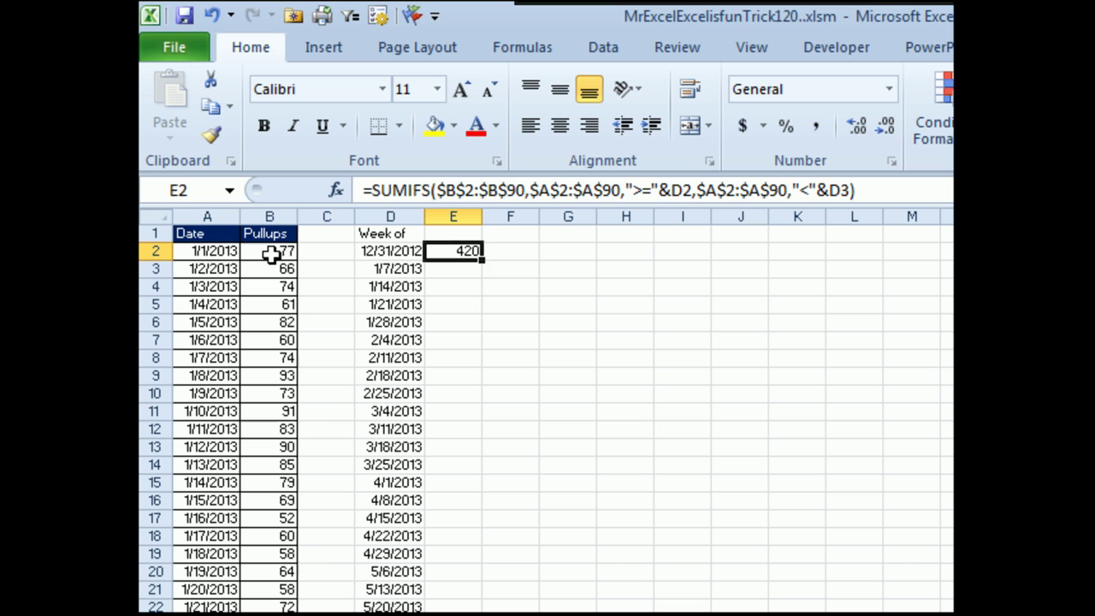
Step: Check the first week's pullups in column B, and fill the E2 formula down alongside the week dates
{"action": "left_click_drag", "start_coordinate": [271, 253], "coordinate": [267, 342]}
{"action": "left_click", "coordinate": [469, 251]}
{"action": "double_click", "coordinate": [482, 259]}
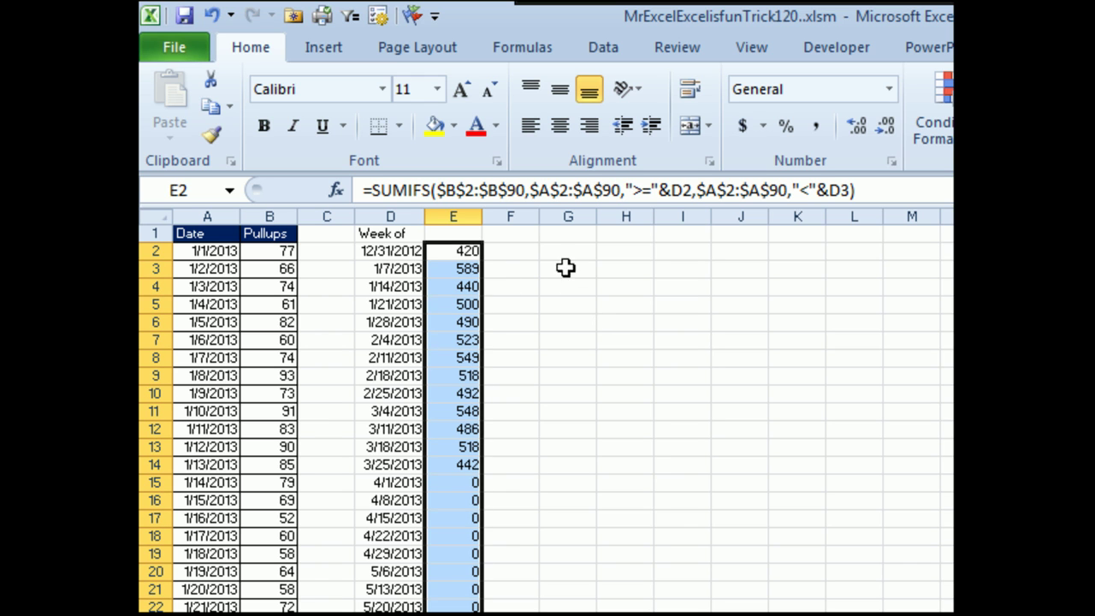
Step: Add the heading Month in G1 and fill G2:G10 with first-of-month dates starting from 1/1/2013
{"action": "left_click", "coordinate": [560, 238]}
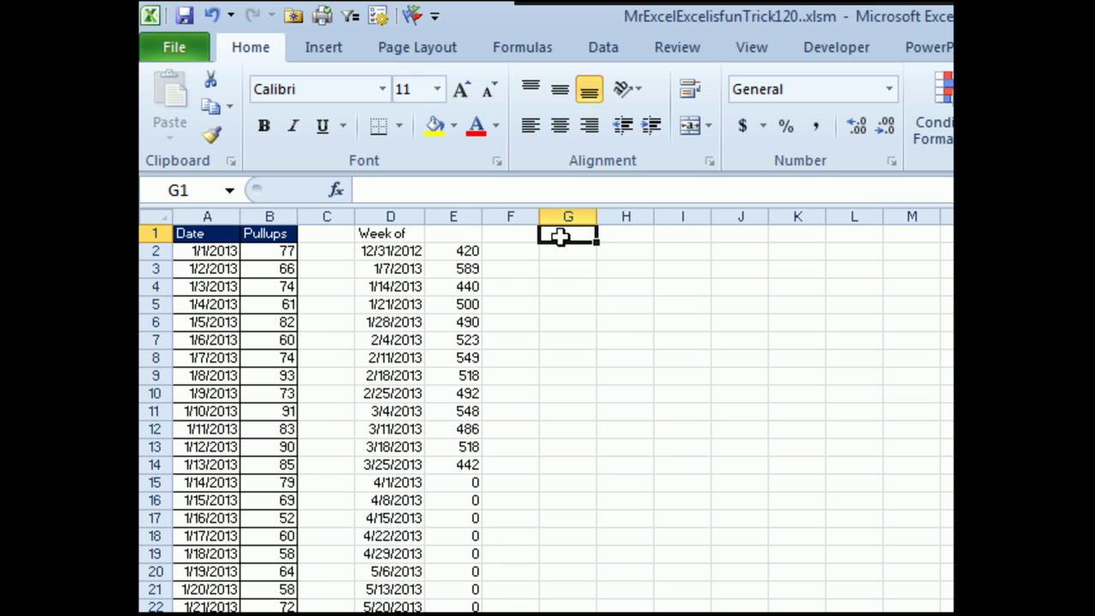
{"action": "type", "text": "Month"}
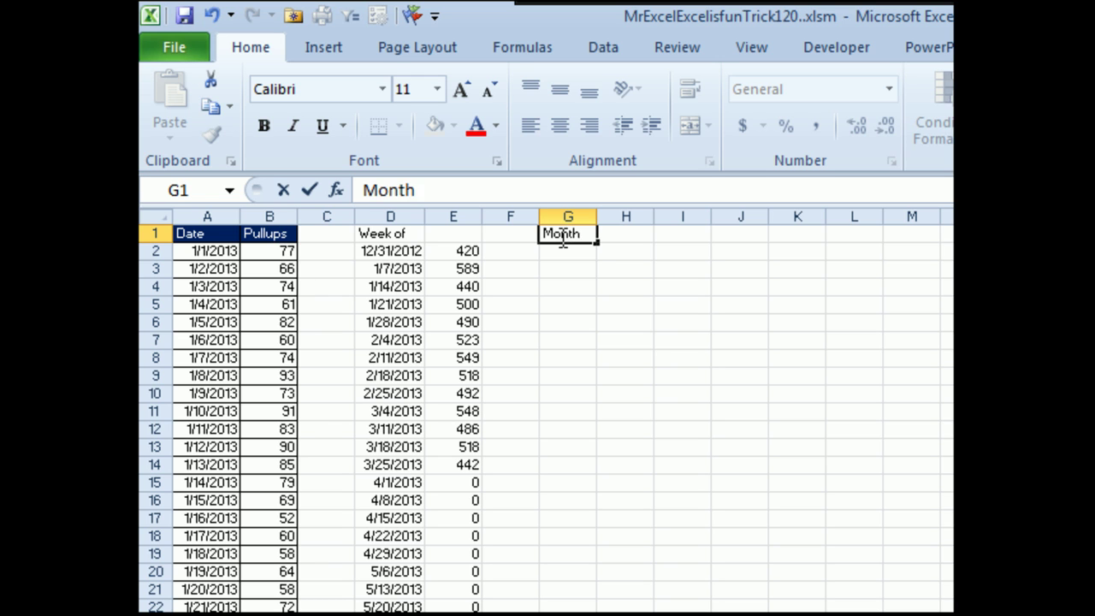
{"action": "key", "text": "Return"}
{"action": "type", "text": "1/1/2013"}
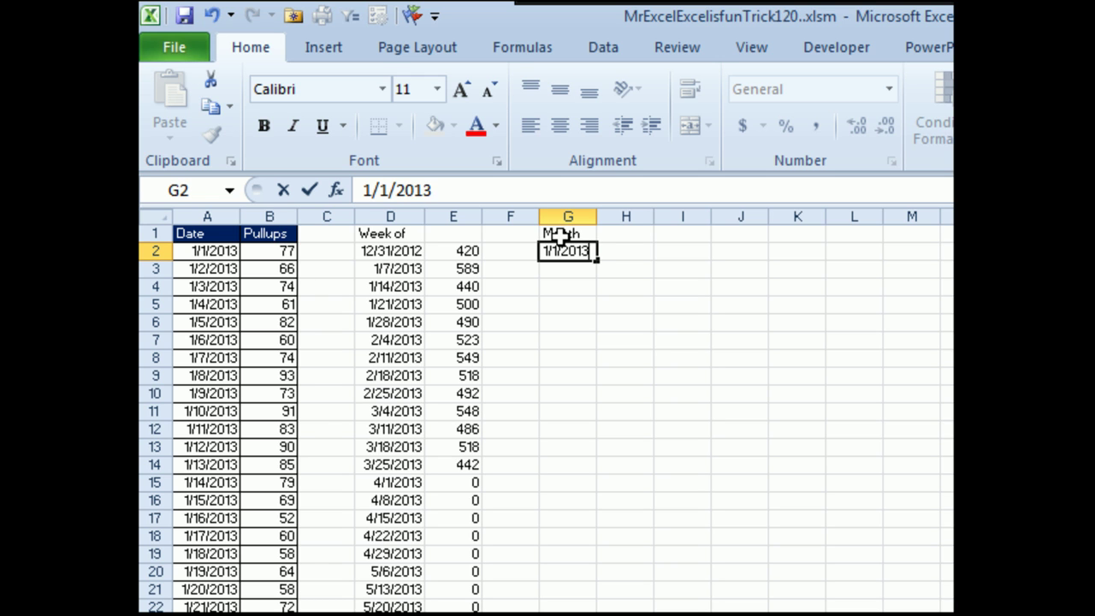
{"action": "key", "text": "Return"}
{"action": "key", "text": "Up"}
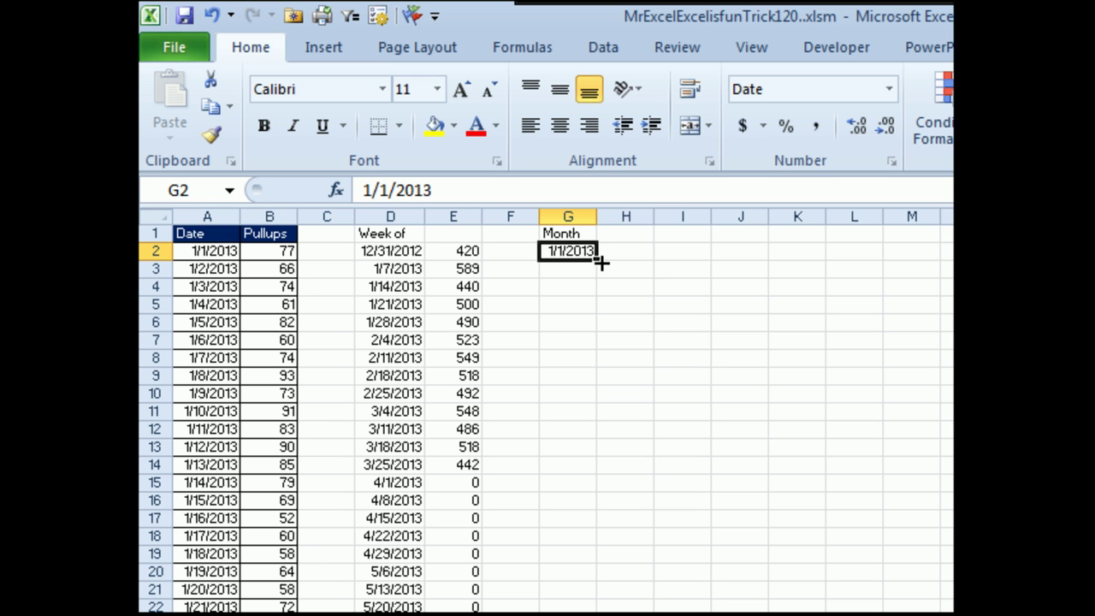
{"action": "left_click_drag", "start_coordinate": [602, 264], "coordinate": [607, 410]}
{"action": "left_click", "coordinate": [692, 592]}
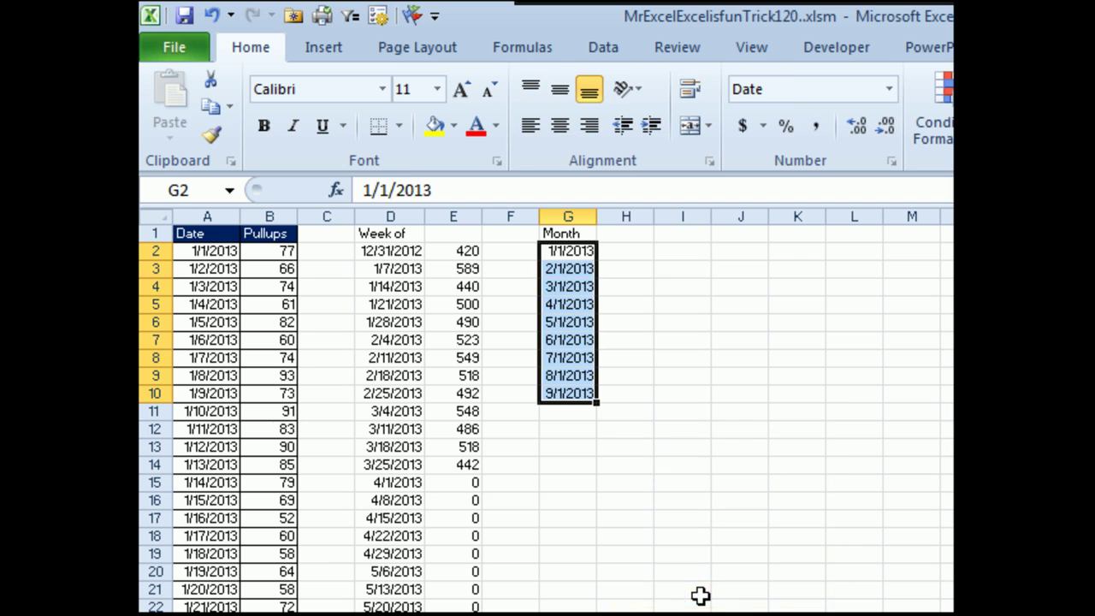
Step: Copy the SUMIFS formula from E2 to H2 and fill it down beside the month dates to H10
{"action": "left_click", "coordinate": [635, 253]}
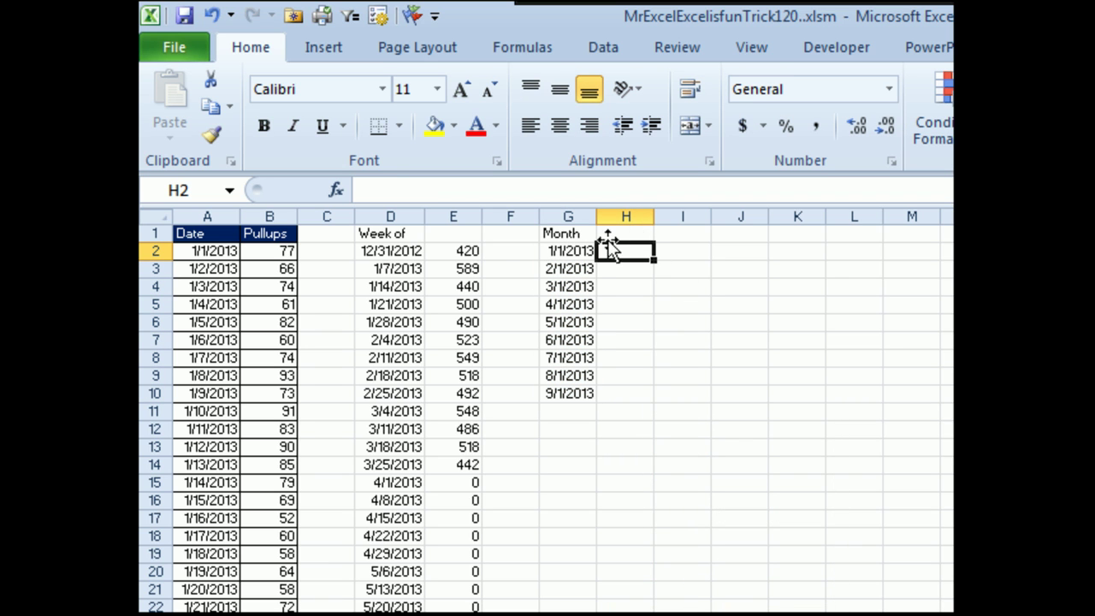
{"action": "left_click", "coordinate": [475, 252]}
{"action": "key", "text": "ctrl+c"}
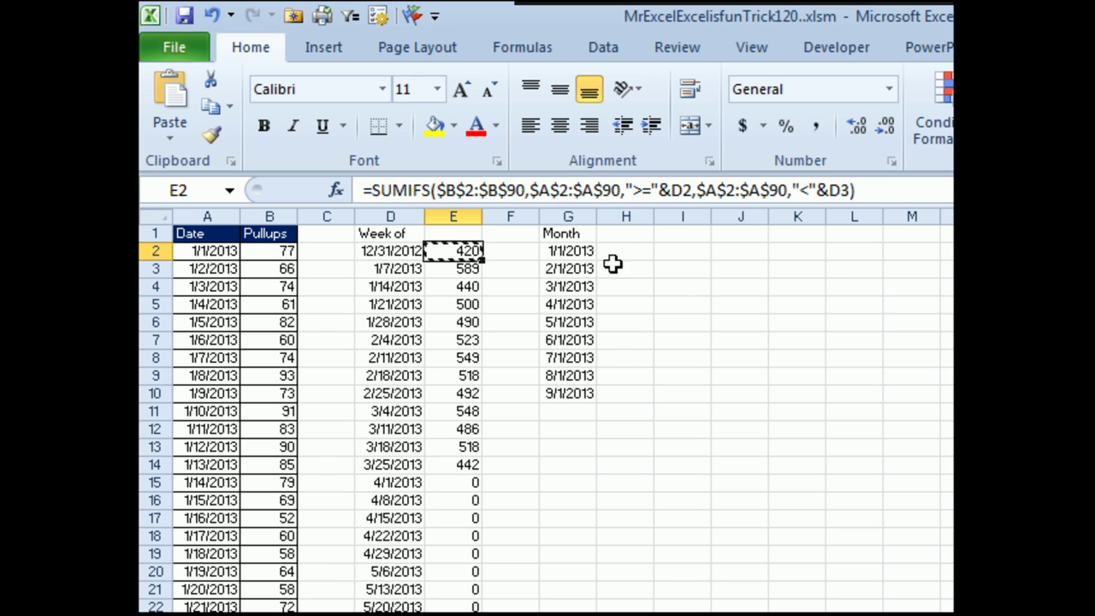
{"action": "left_click", "coordinate": [629, 251]}
{"action": "key", "text": "ctrl+v"}
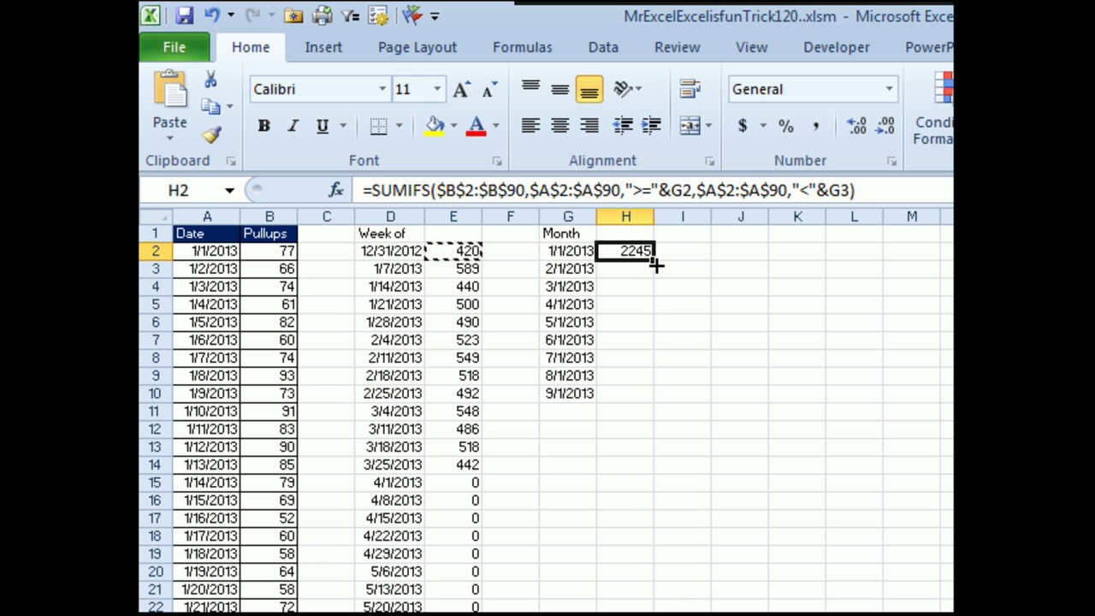
{"action": "left_click_drag", "start_coordinate": [656, 266], "coordinate": [644, 399]}
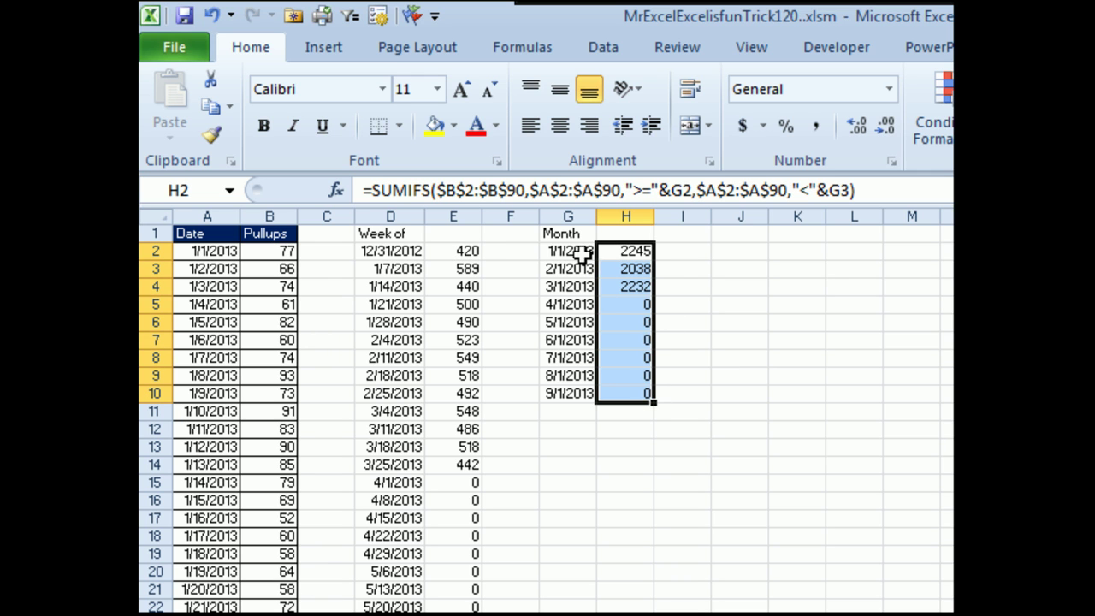
Step: Apply the custom number format mmmm to the month dates in G2:G10
{"action": "left_click_drag", "start_coordinate": [570, 252], "coordinate": [571, 396]}
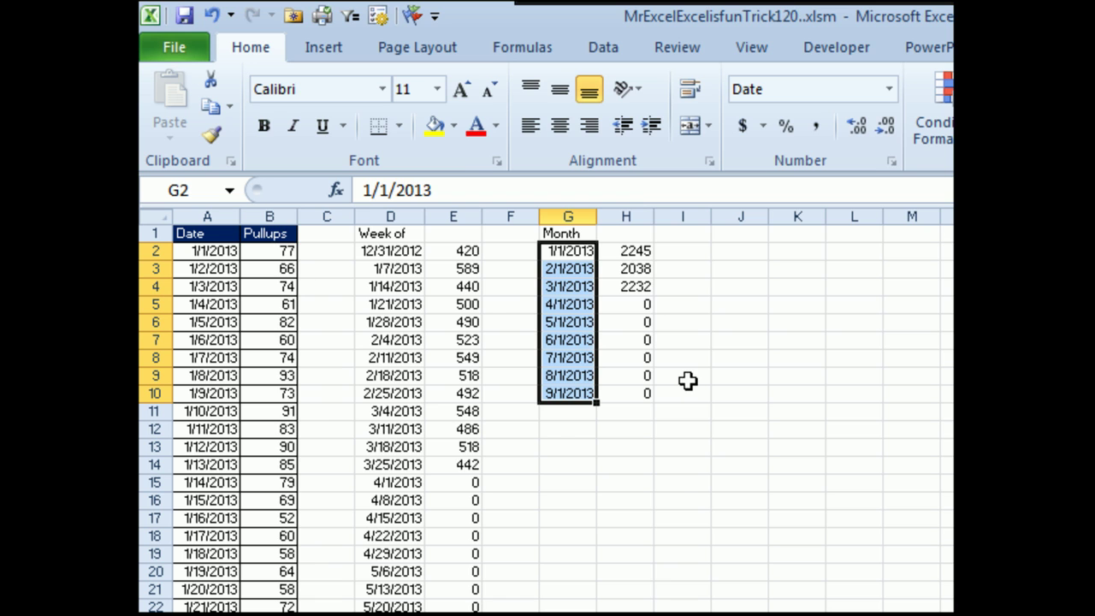
{"action": "key", "text": "ctrl+1"}
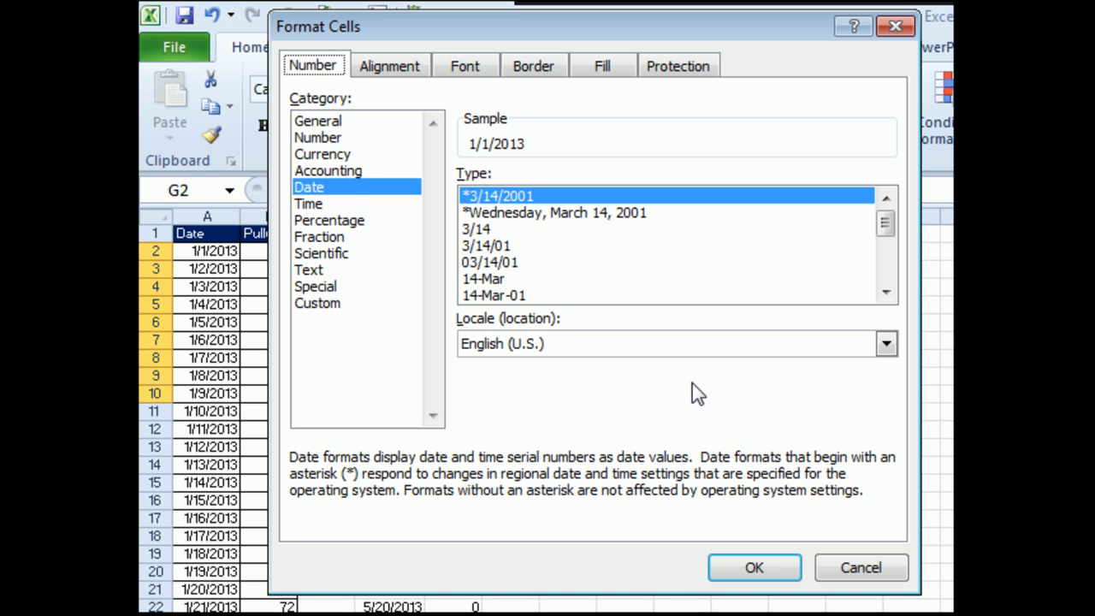
{"action": "left_click", "coordinate": [335, 304]}
{"action": "left_click_drag", "start_coordinate": [545, 199], "coordinate": [376, 202]}
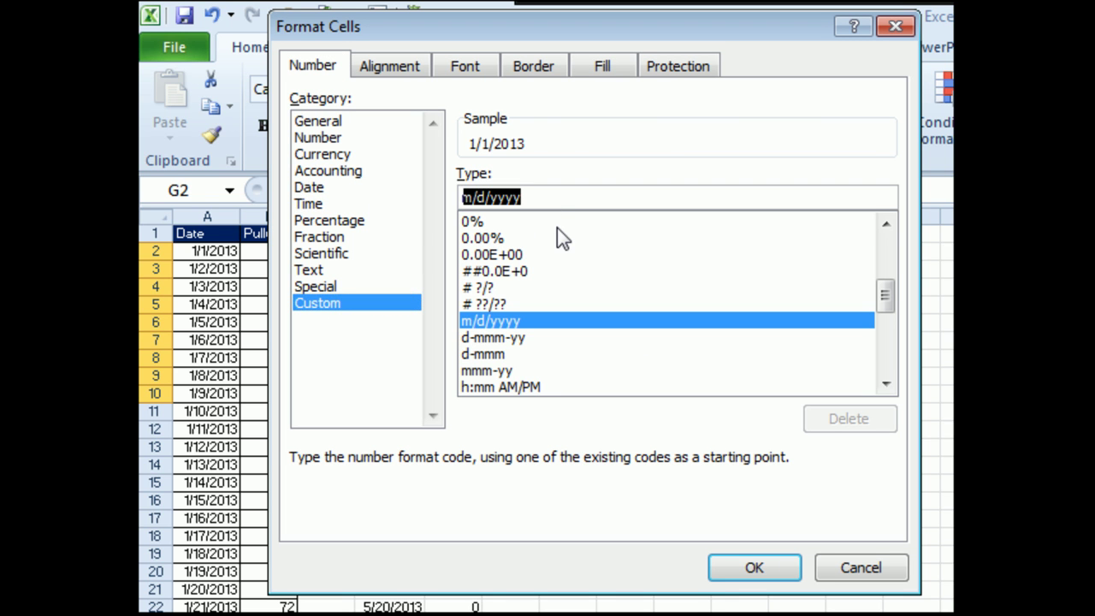
{"action": "type", "text": "mmmm"}
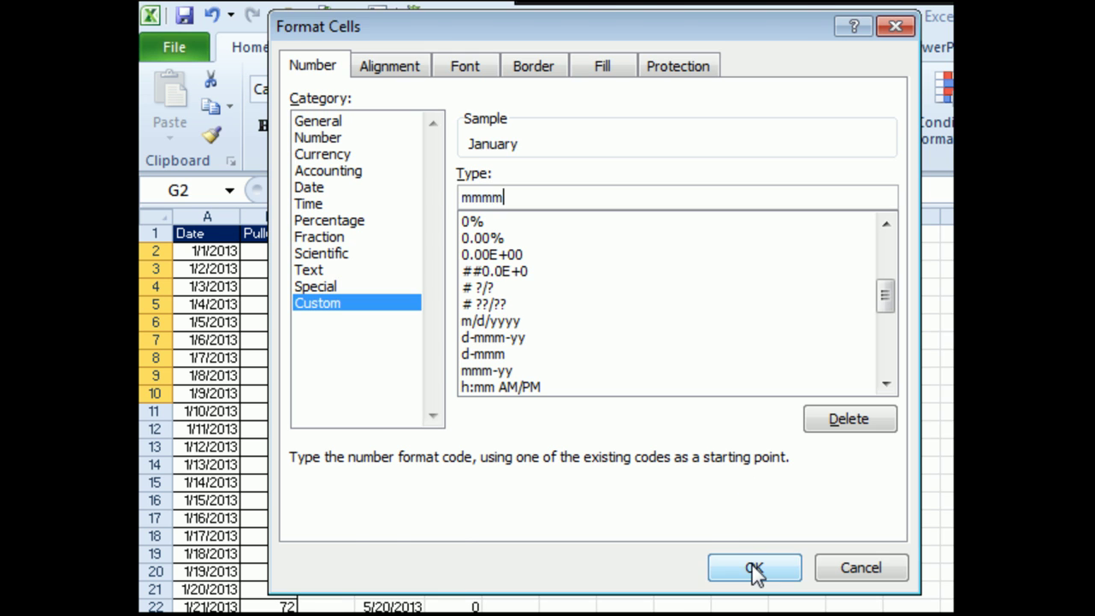
{"action": "left_click", "coordinate": [755, 568]}
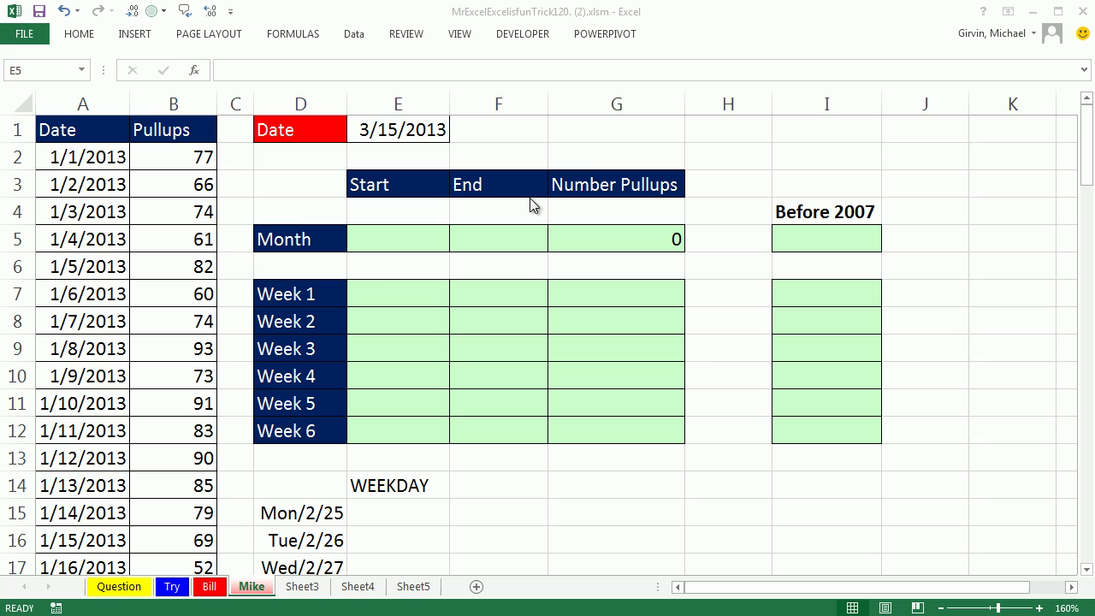
Step: Enter =EOMONTH(E1,-1) in the Month row's Start cell E5, based on the date in E1
{"action": "left_click", "coordinate": [393, 133]}
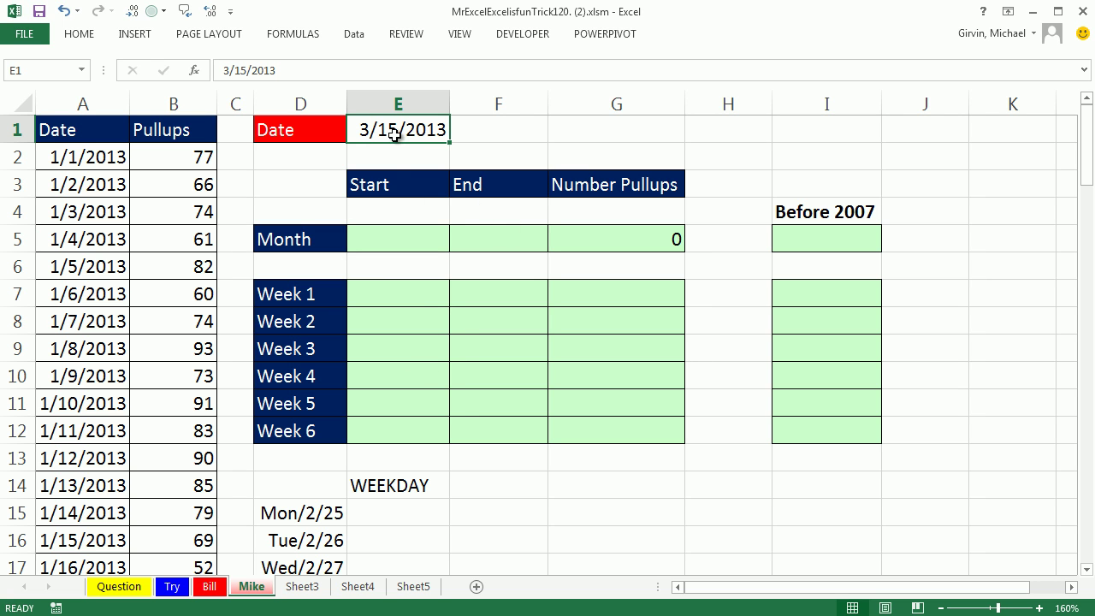
{"action": "left_click", "coordinate": [424, 238]}
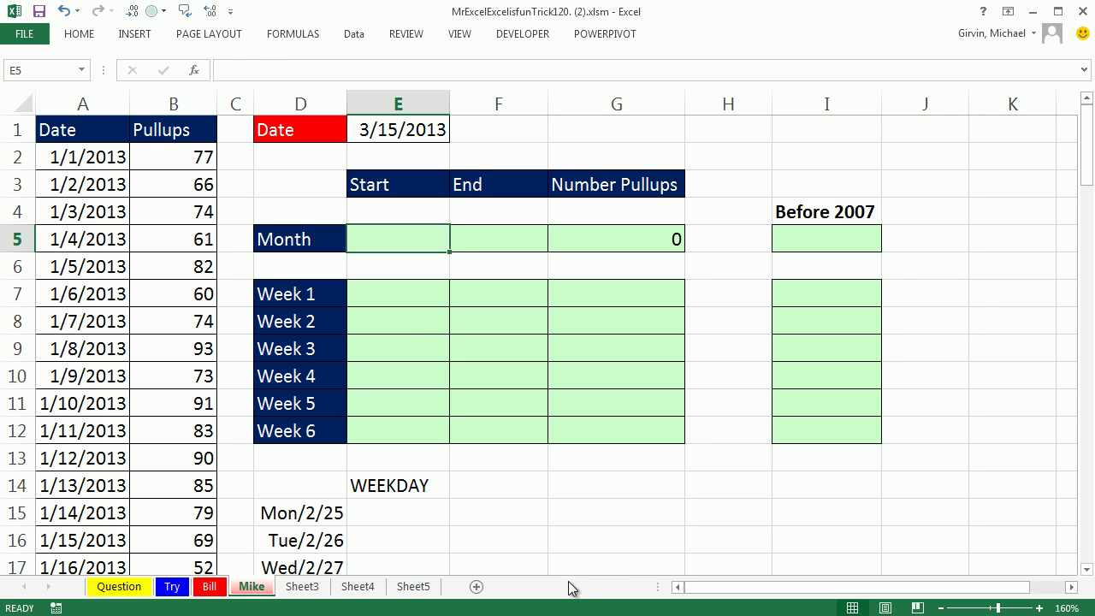
{"action": "type", "text": "=eo"}
{"action": "key", "text": "Tab"}
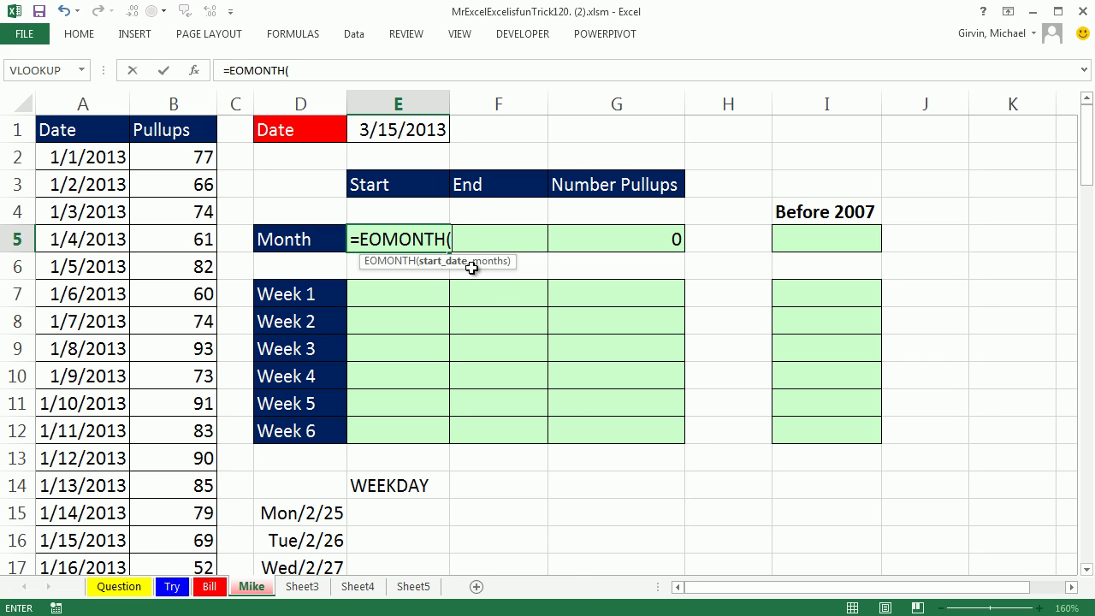
{"action": "left_click", "coordinate": [414, 129]}
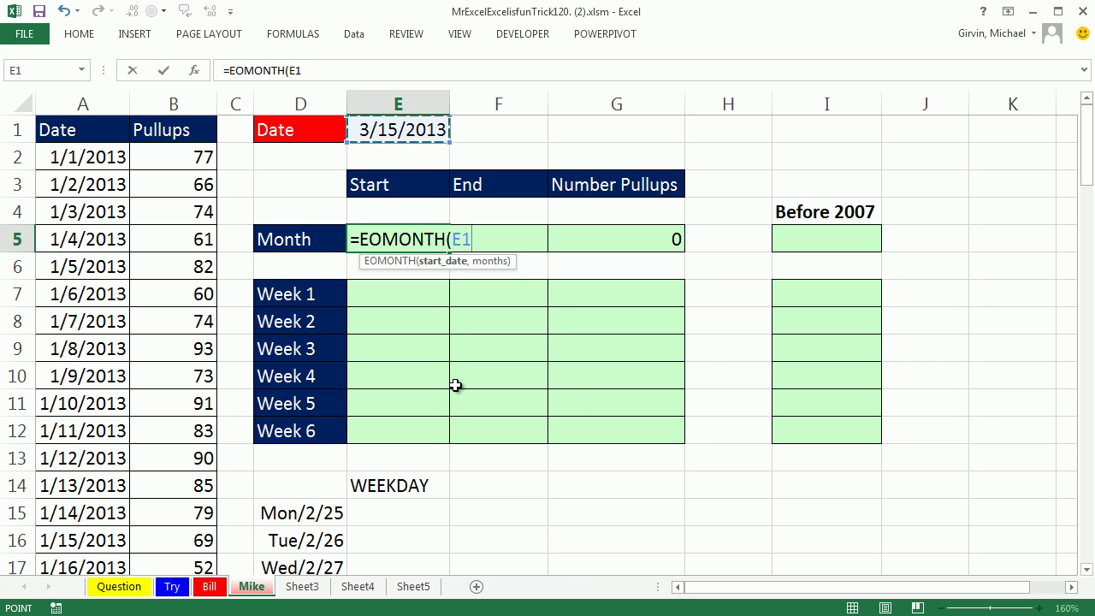
{"action": "type", "text": ","}
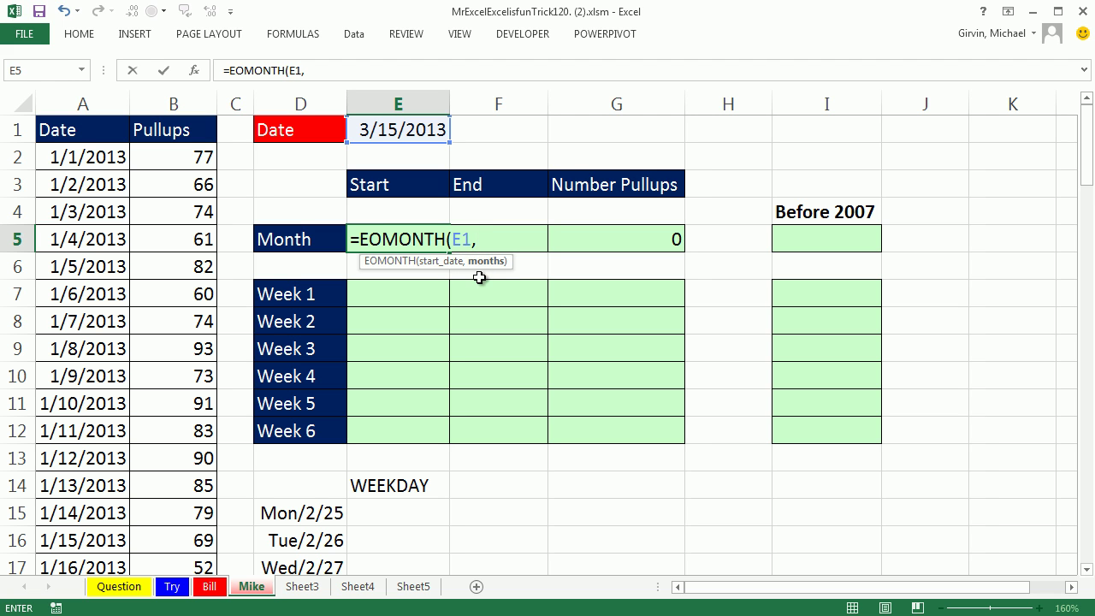
{"action": "type", "text": "1)"}
{"action": "key", "text": "ctrl+Return"}
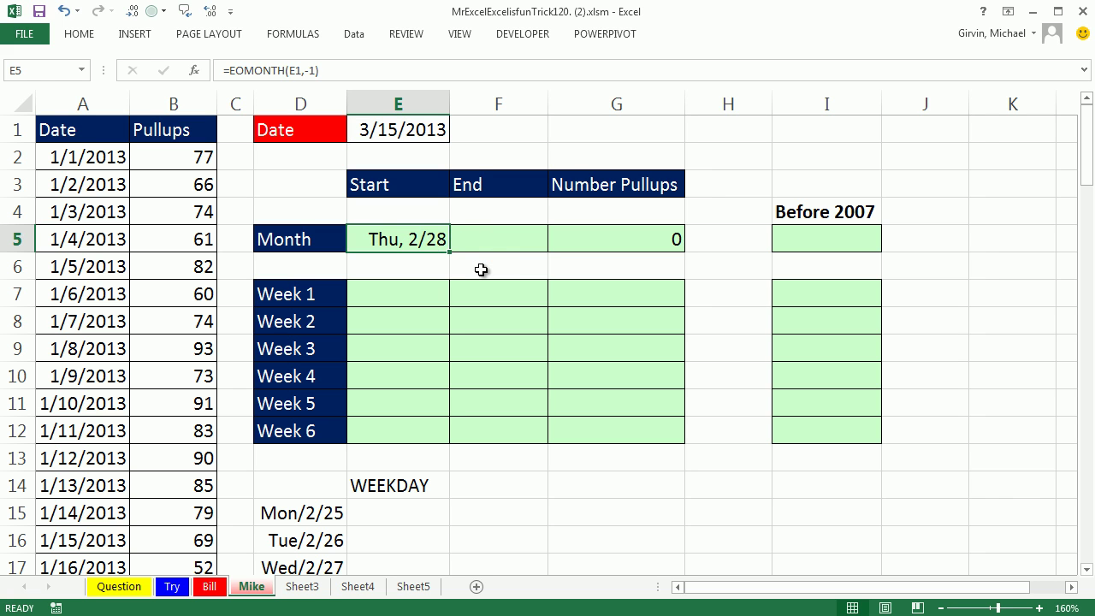
Step: Append +1 to the EOMONTH formula in E5 to return the first day of the month
{"action": "key", "text": "F2"}
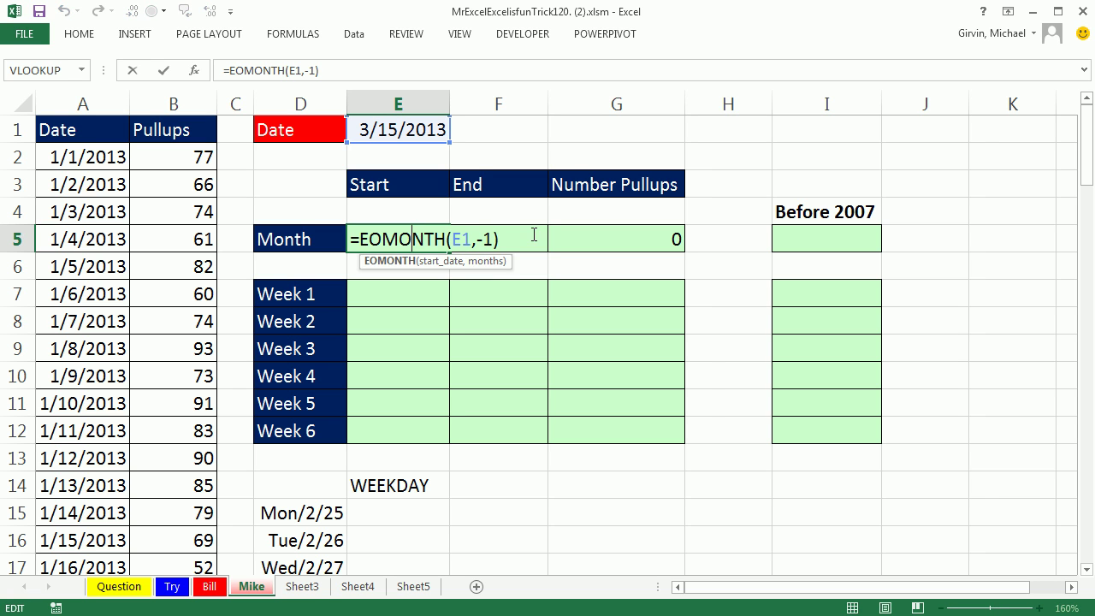
{"action": "type", "text": "+1"}
{"action": "key", "text": "Tab"}
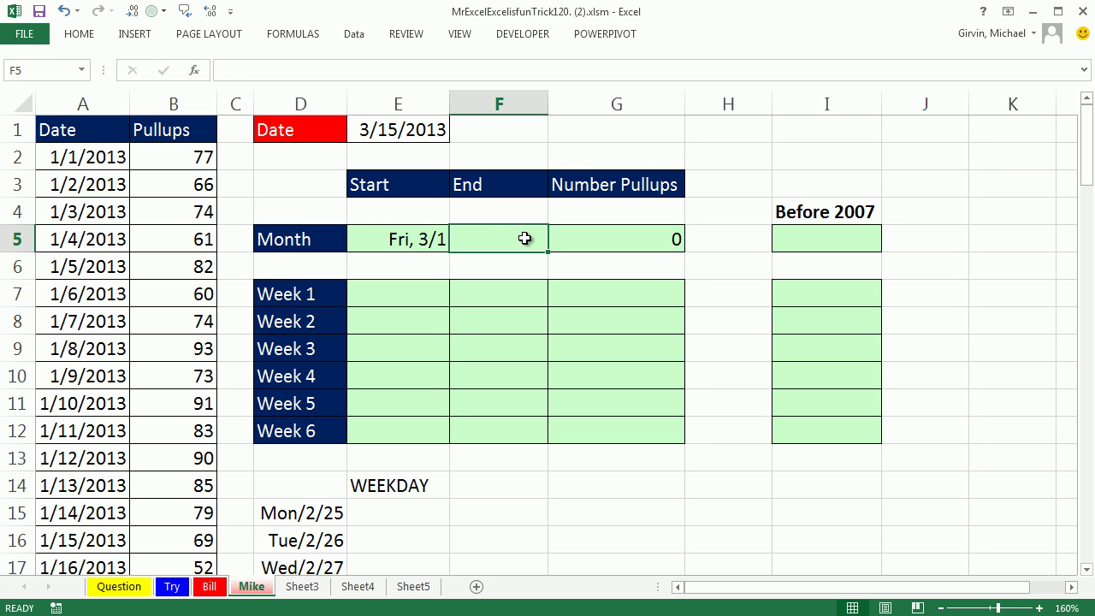
Step: Enter =EOMONTH(E5,0) in the Month row's End cell F5
{"action": "type", "text": "=eo"}
{"action": "key", "text": "Tab"}
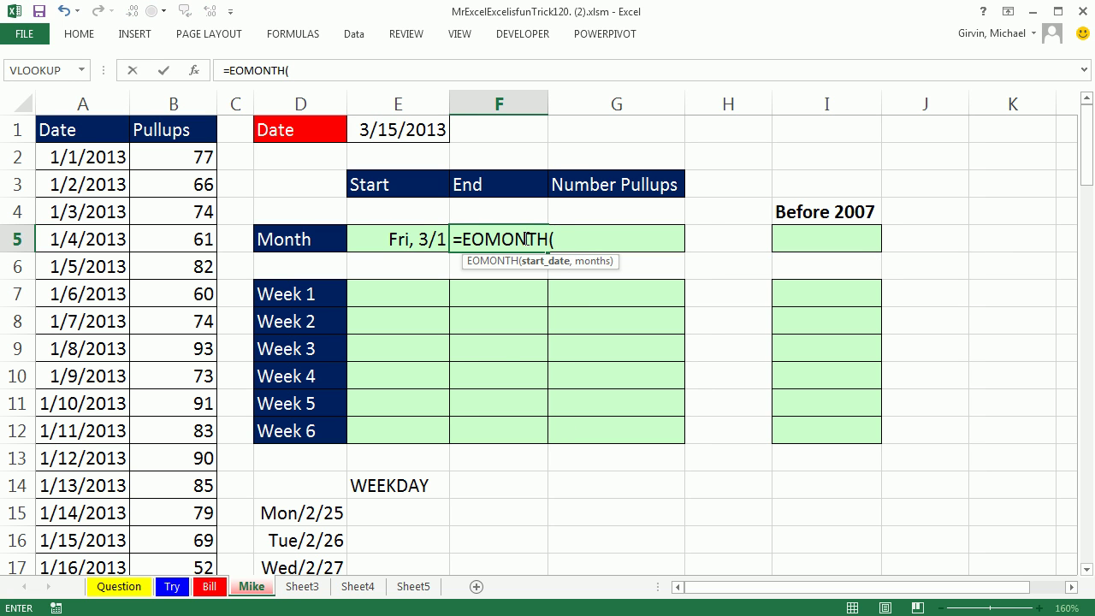
{"action": "left_click", "coordinate": [414, 239]}
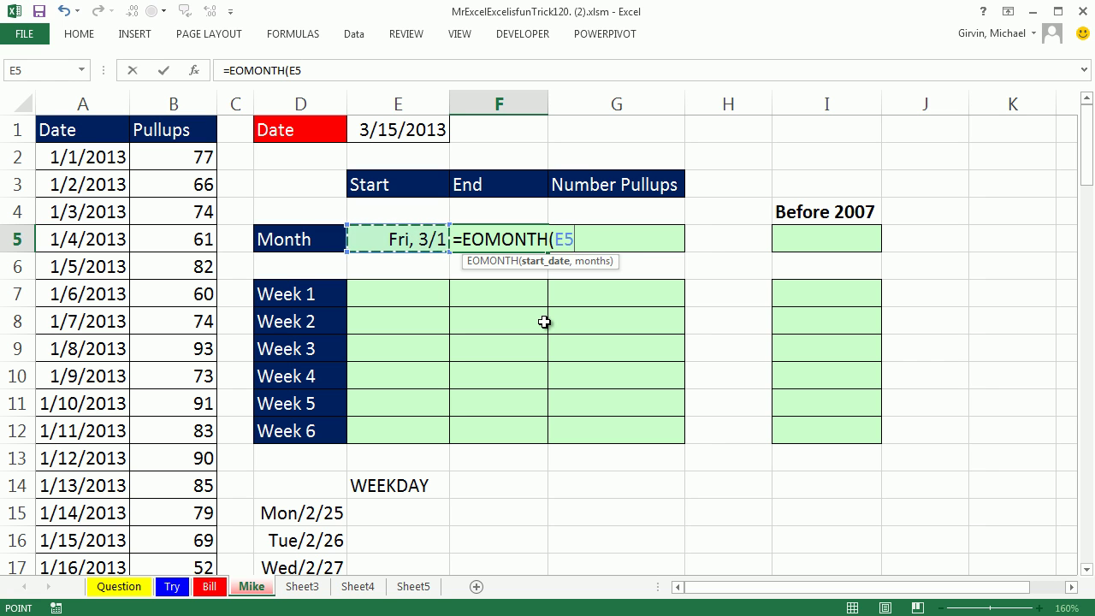
{"action": "type", "text": ",0"}
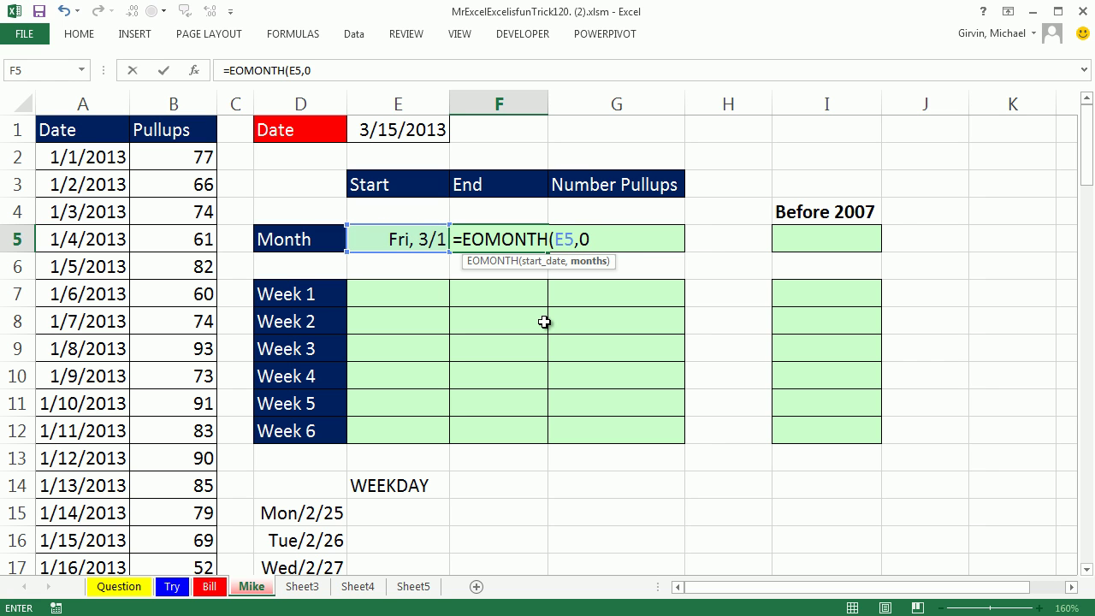
{"action": "type", "text": ")"}
{"action": "key", "text": "ctrl+Return"}
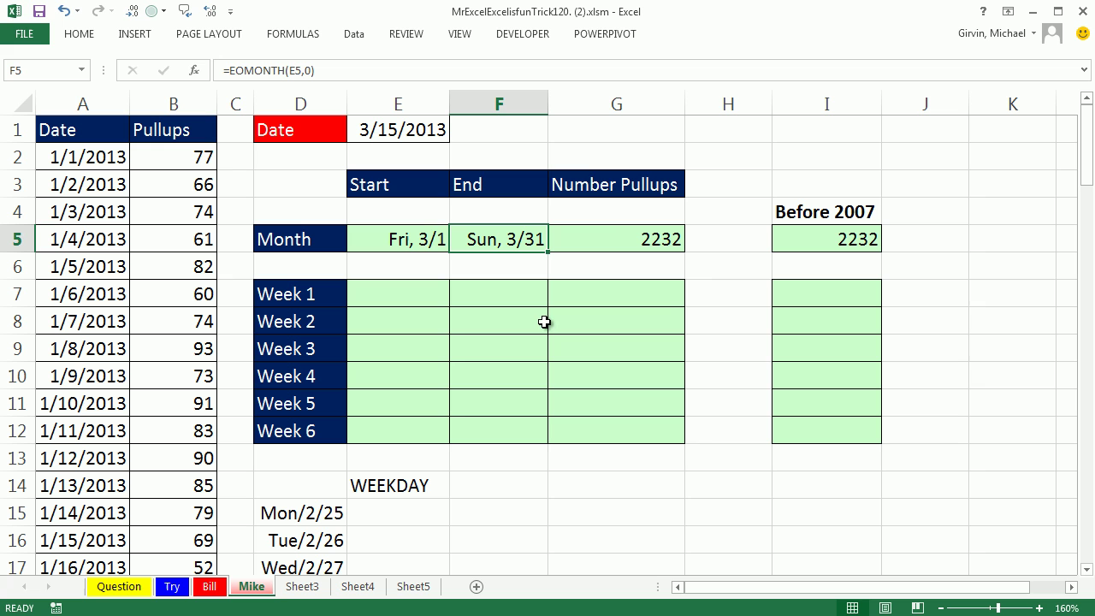
Step: Examine the monthly SUMIFS formula in G5, including its ">=" start-date and "<=" end-date criteria
{"action": "left_click", "coordinate": [611, 244]}
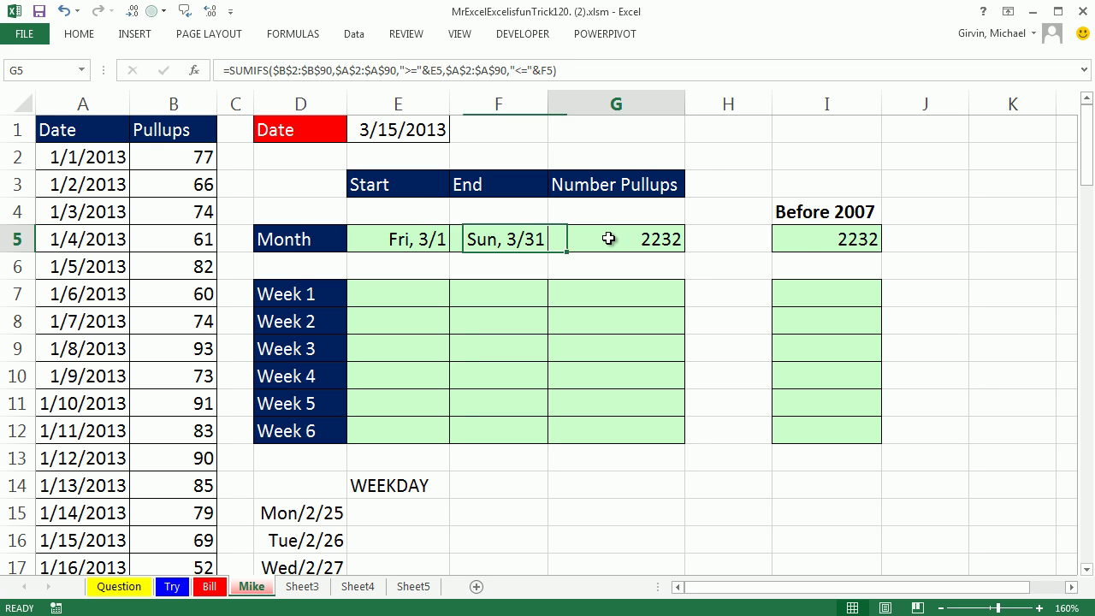
{"action": "key", "text": "F2"}
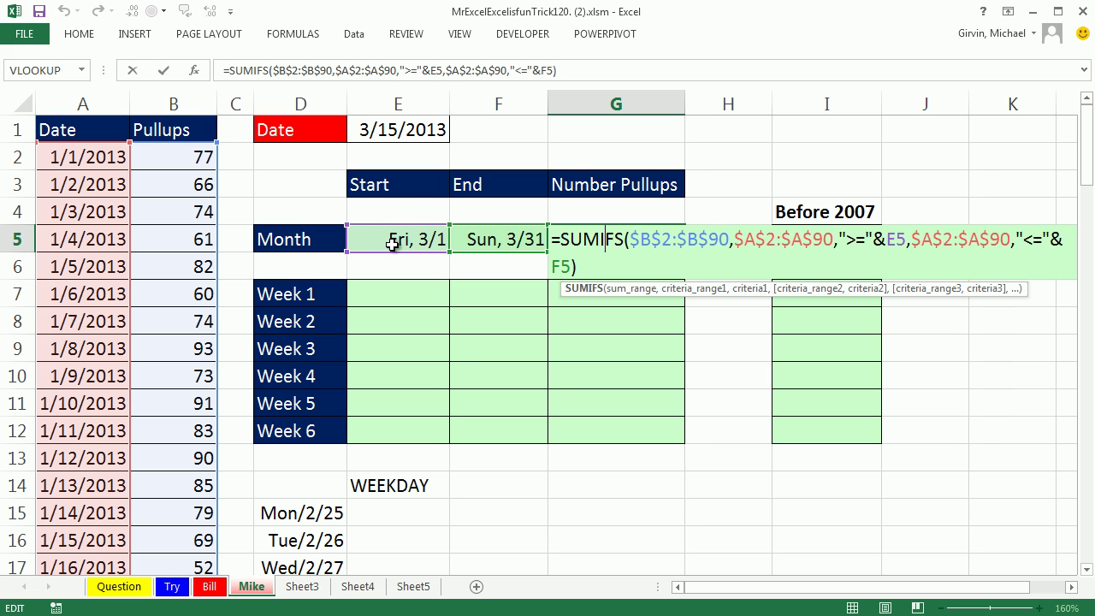
{"action": "left_click_drag", "start_coordinate": [846, 239], "coordinate": [865, 240]}
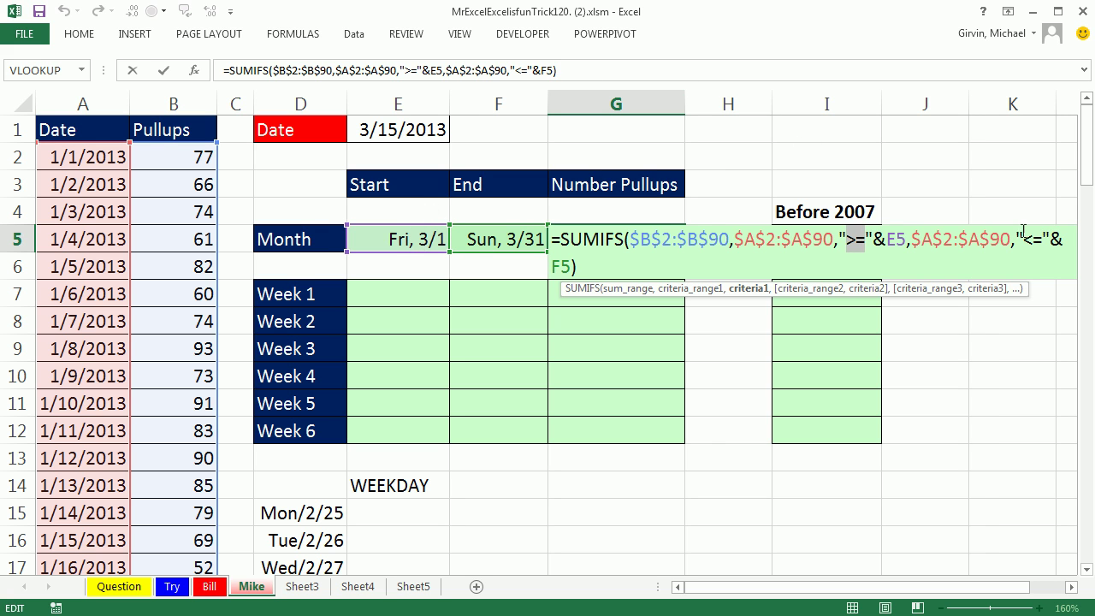
{"action": "left_click_drag", "start_coordinate": [1026, 240], "coordinate": [1042, 241]}
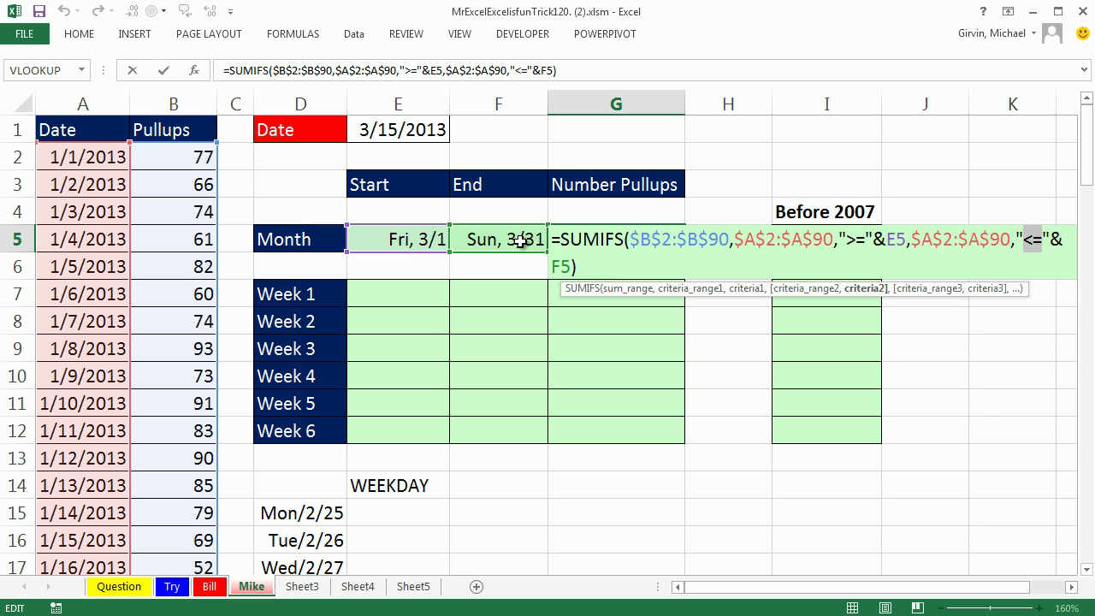
{"action": "key", "text": "ctrl+Return"}
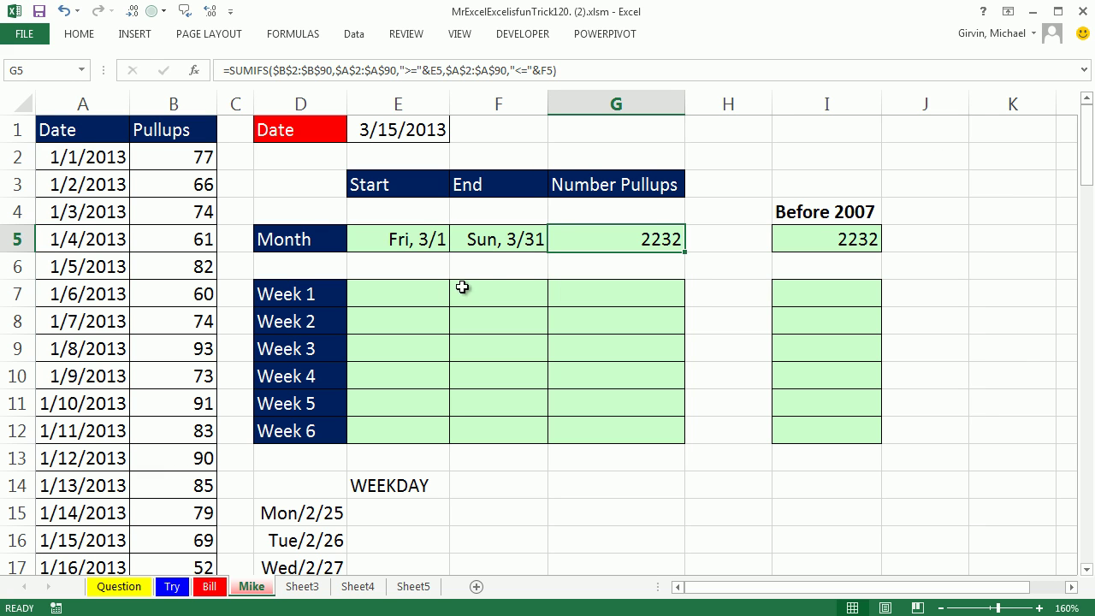
Step: Enter =WEEKDAY(D15,3) in E15 to number the first sample date's weekday from 0 for Monday to 6 for Sunday
{"action": "left_click", "coordinate": [391, 294]}
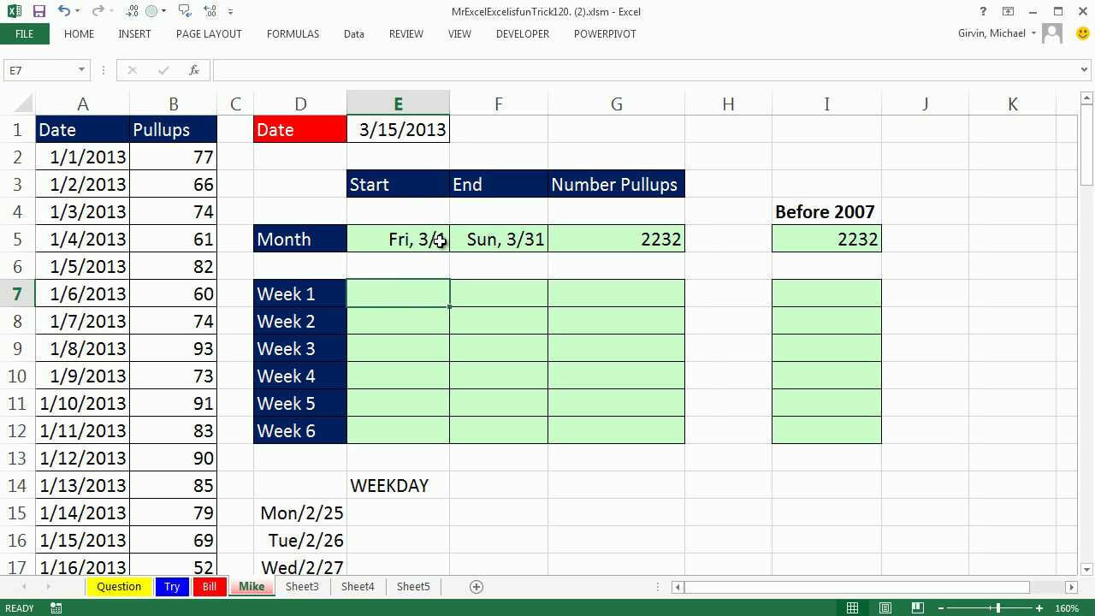
{"action": "scroll", "coordinate": [513, 446], "scroll_direction": "down", "scroll_amount": 2}
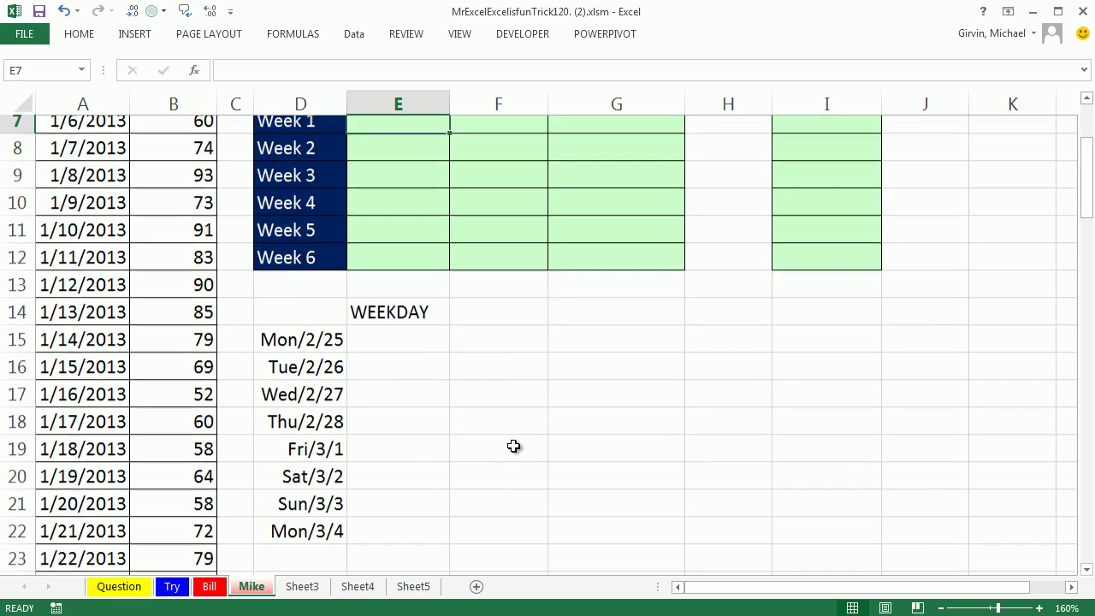
{"action": "scroll", "coordinate": [514, 446], "scroll_direction": "down", "scroll_amount": 1}
{"action": "left_click", "coordinate": [406, 268]}
{"action": "type", "text": "="}
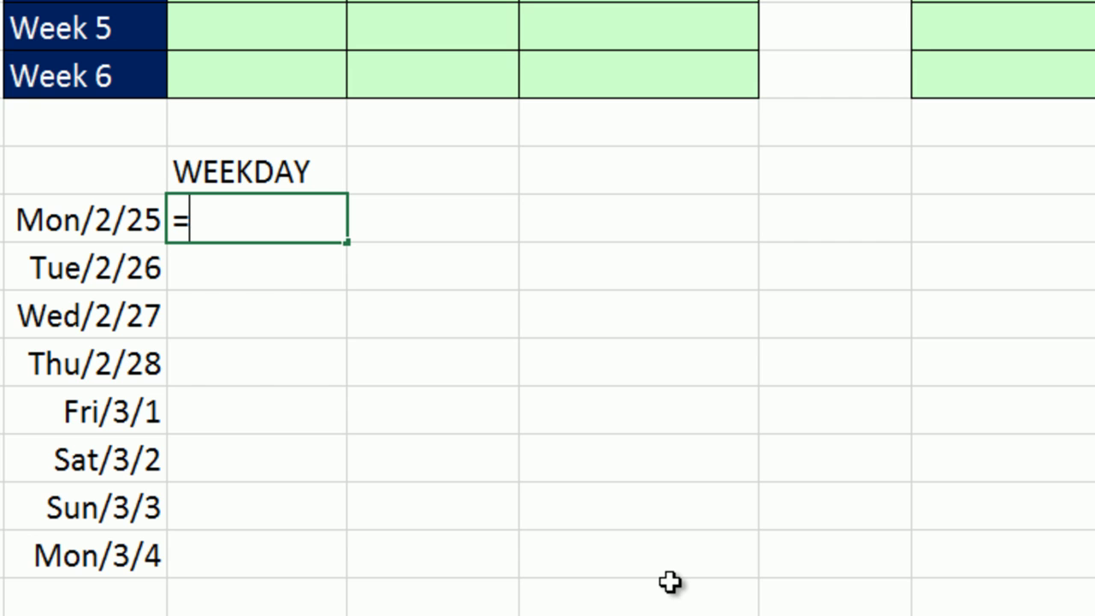
{"action": "type", "text": "wee"}
{"action": "key", "text": "Tab"}
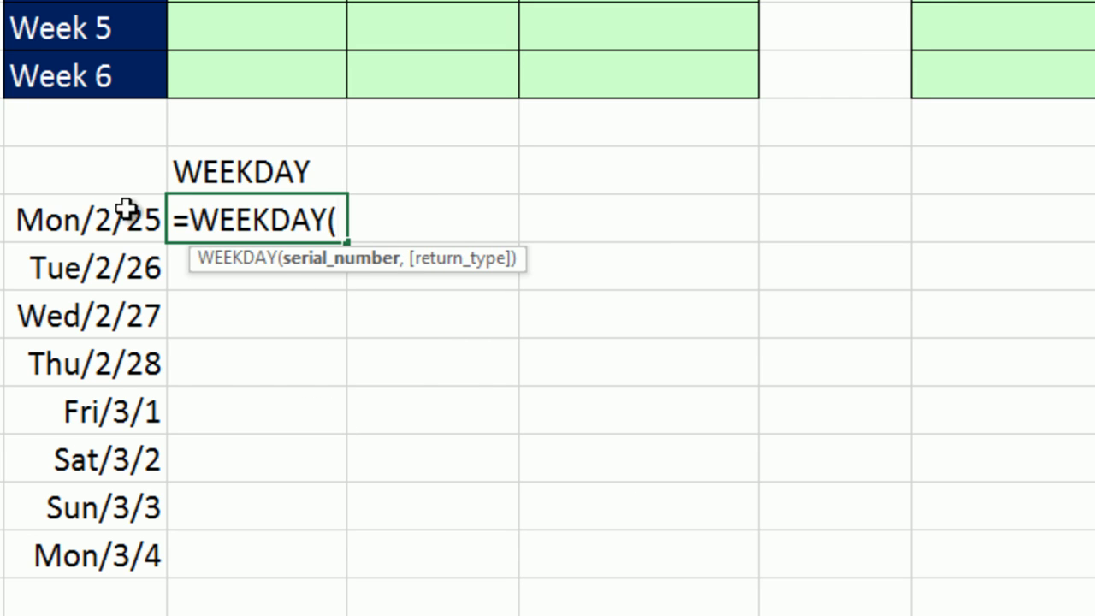
{"action": "left_click", "coordinate": [90, 212]}
{"action": "type", "text": ","}
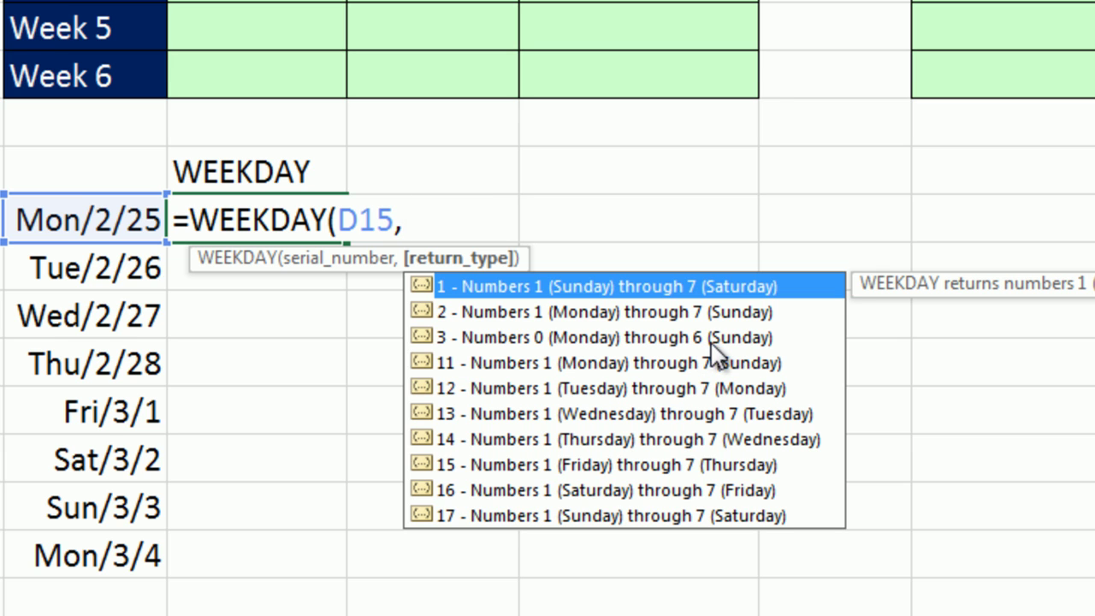
{"action": "double_click", "coordinate": [503, 340]}
{"action": "type", "text": ")"}
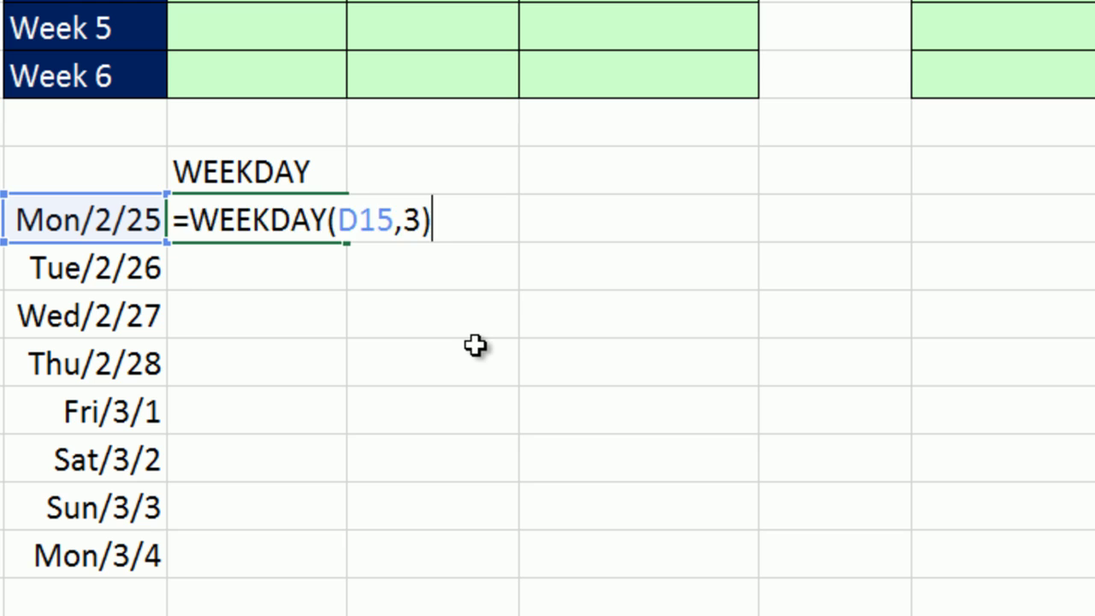
{"action": "key", "text": "ctrl+Return"}
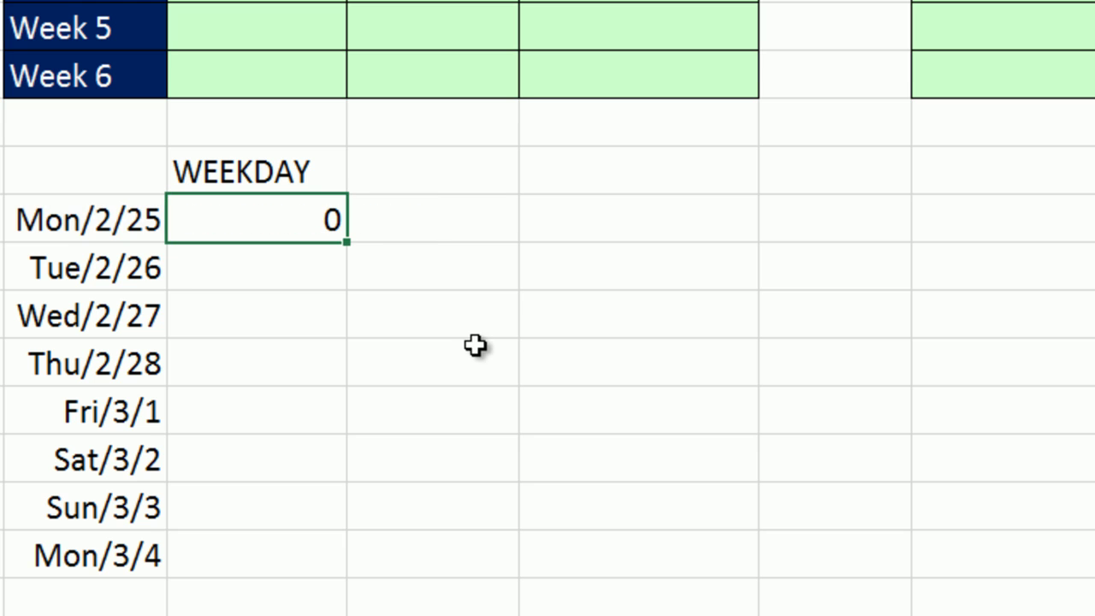
Step: Copy the WEEKDAY formula in E15 down through E22 and check the result beside Fri/3/1
{"action": "double_click", "coordinate": [350, 243]}
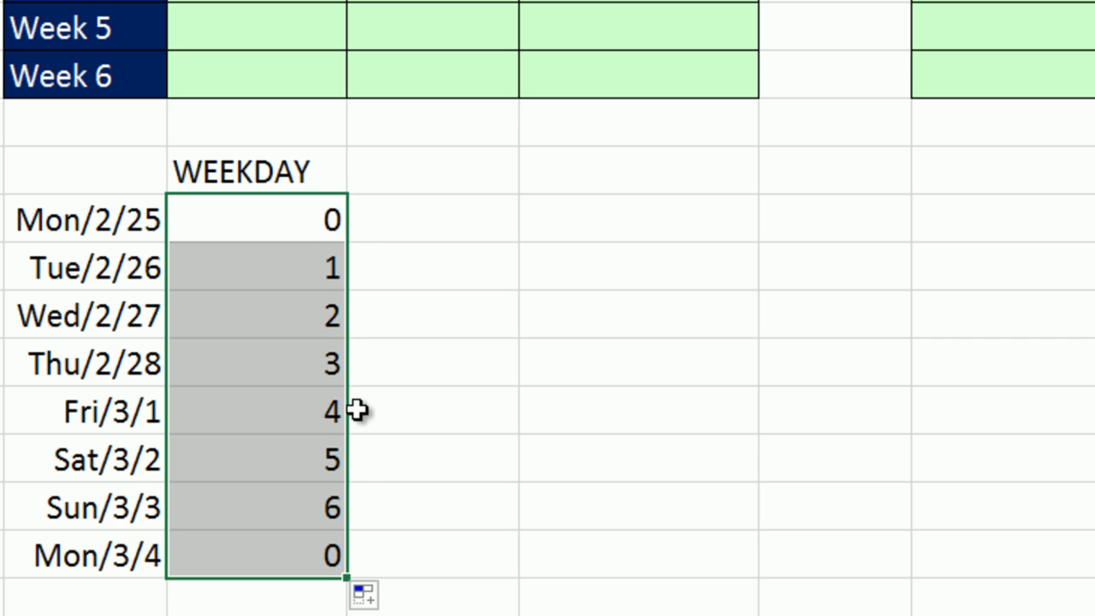
{"action": "left_click", "coordinate": [137, 416]}
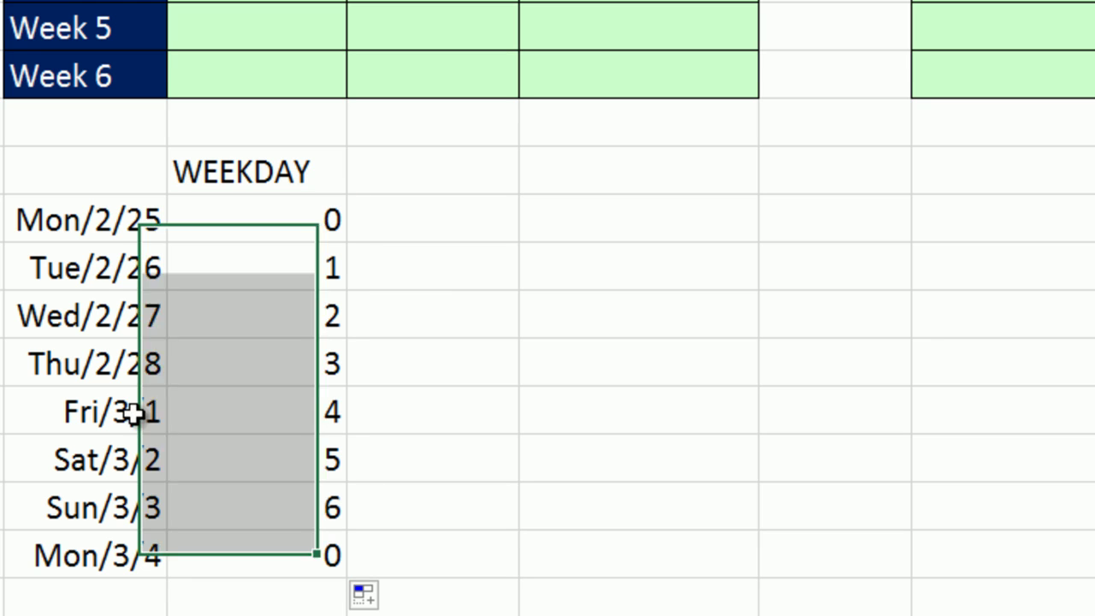
{"action": "left_click", "coordinate": [305, 415]}
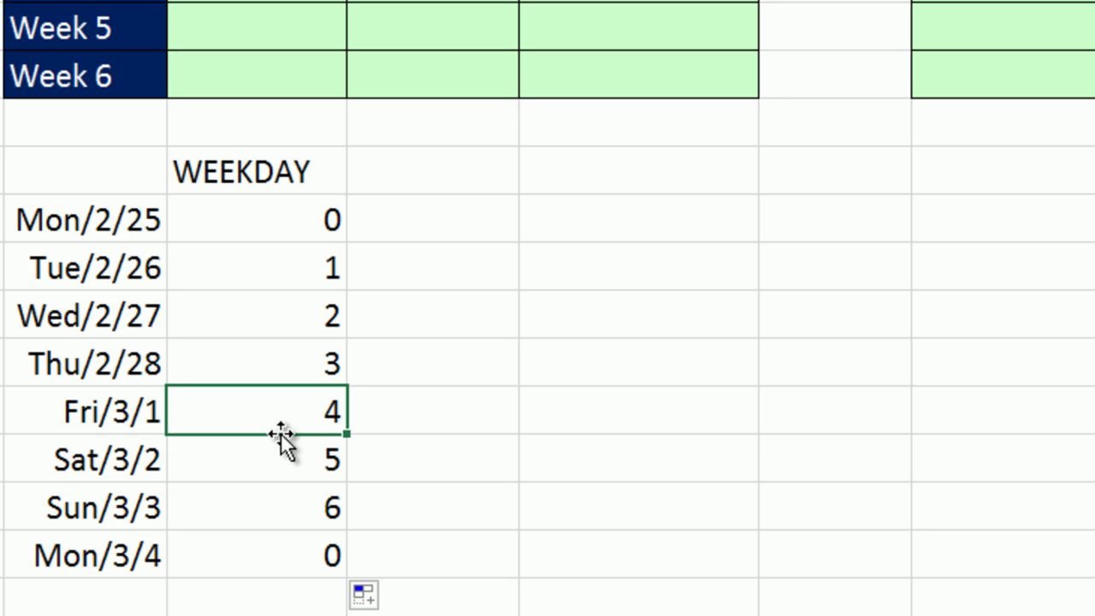
Step: Enter =E5-WEEKDAY(E5,3) in the Week 1 Start cell E7 to return the Monday on or before the month's start
{"action": "scroll", "coordinate": [282, 437], "scroll_direction": "up", "scroll_amount": 2}
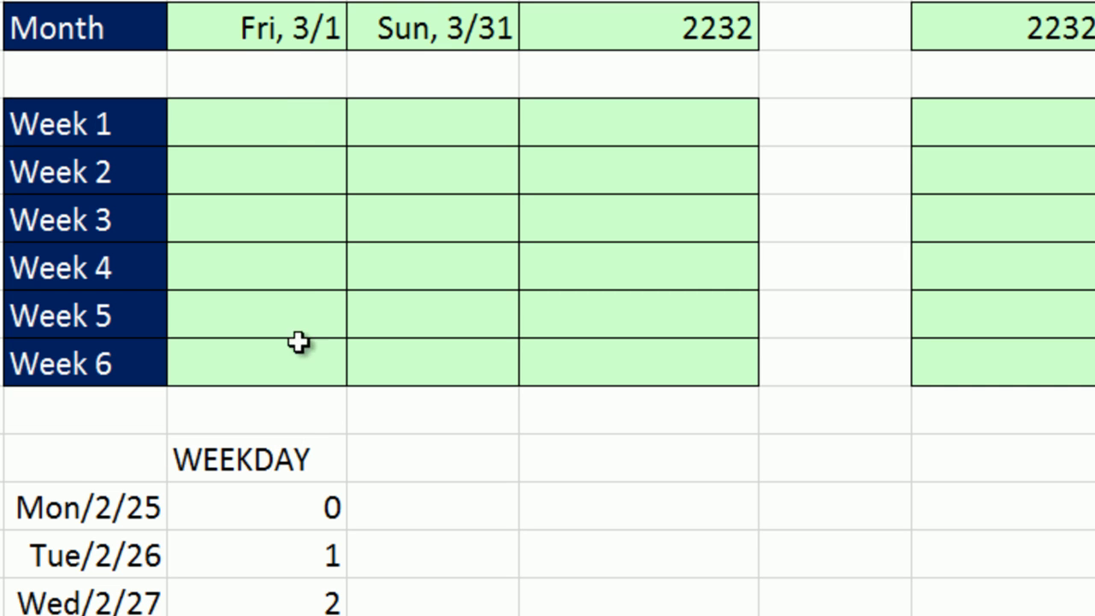
{"action": "left_click", "coordinate": [264, 120]}
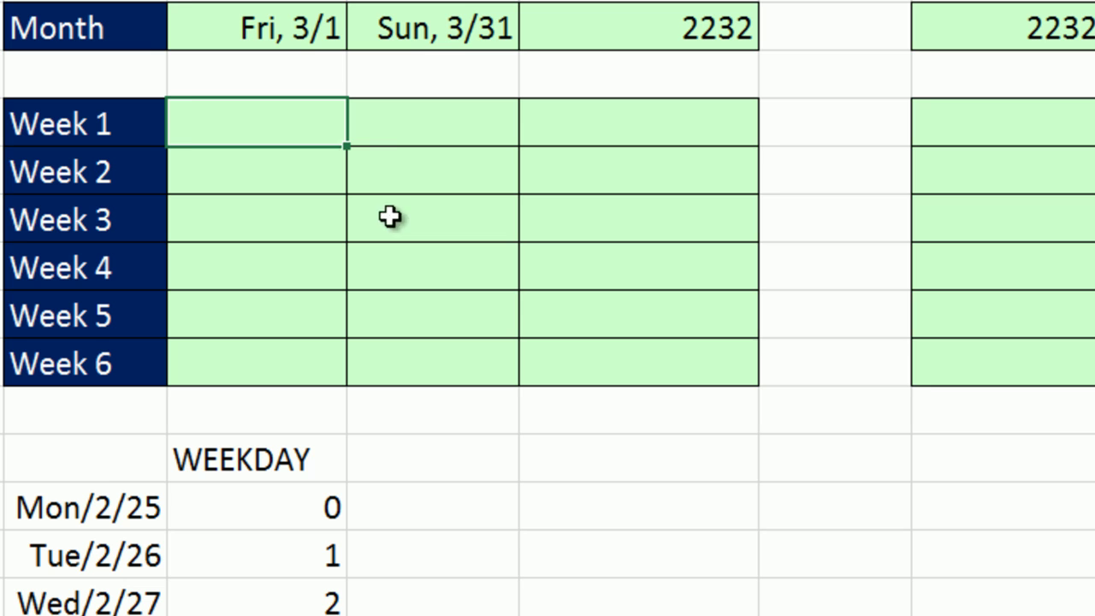
{"action": "type", "text": "="}
{"action": "left_click", "coordinate": [276, 38]}
{"action": "type", "text": "-wee"}
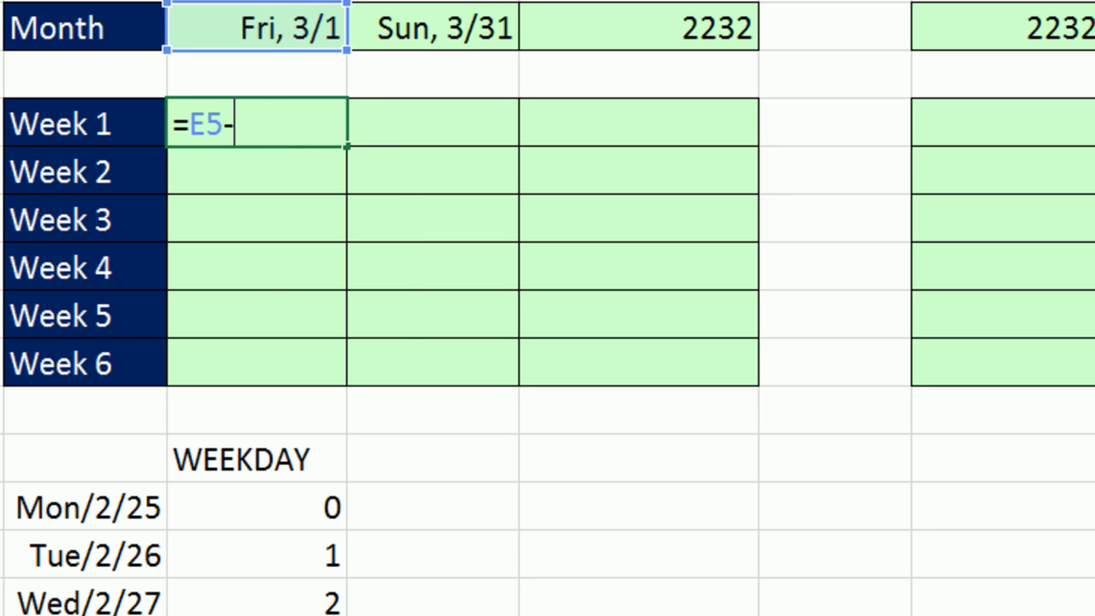
{"action": "key", "text": "Tab"}
{"action": "key", "text": "Up"}
{"action": "key", "text": "Up"}
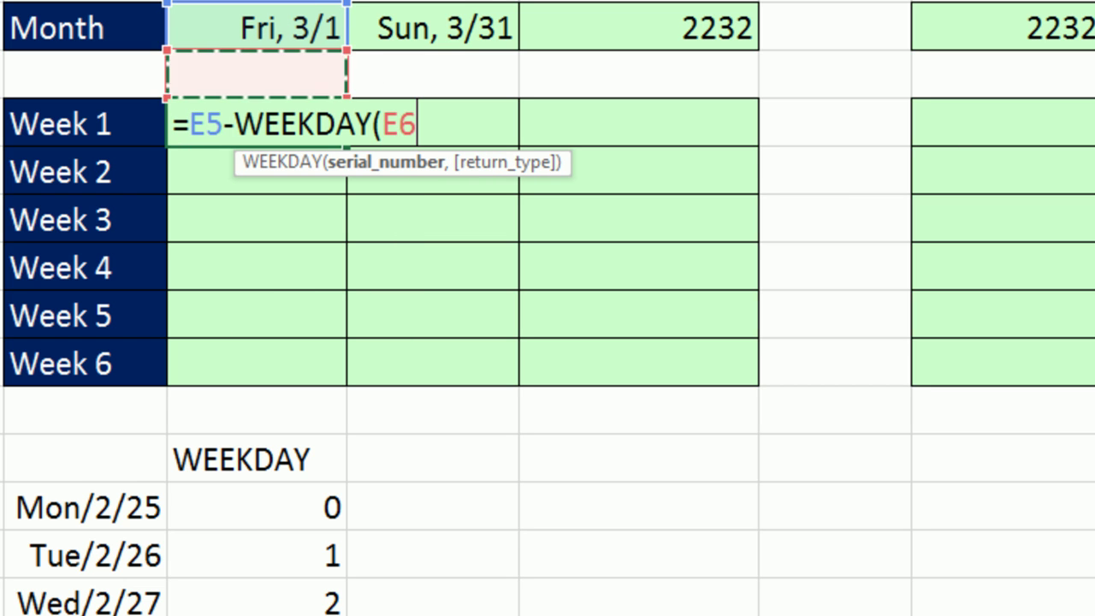
{"action": "type", "text": ",3)"}
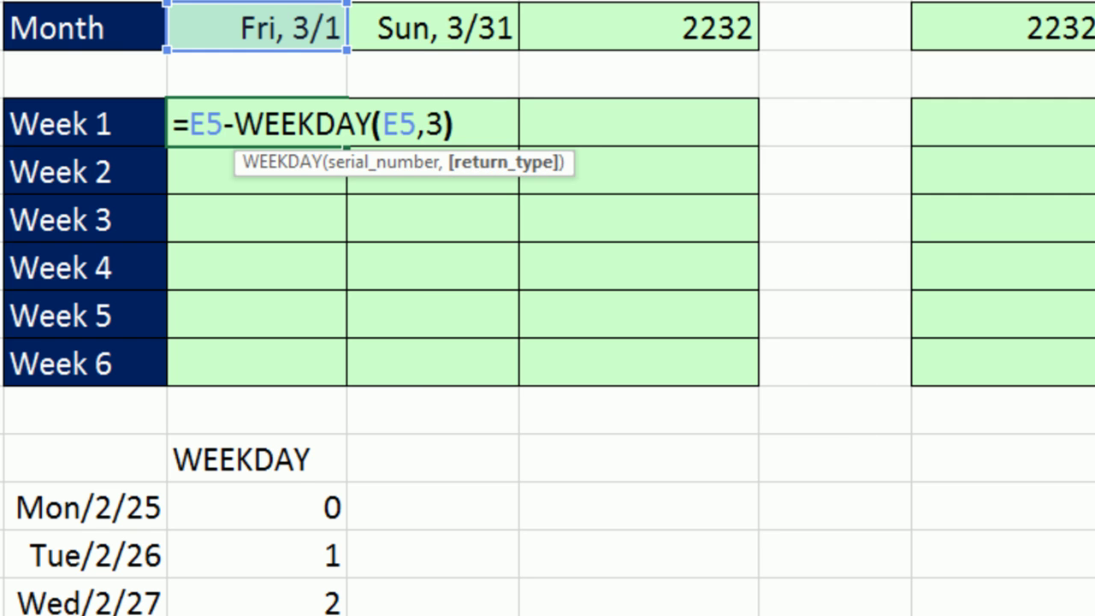
{"action": "key", "text": "ctrl+Return"}
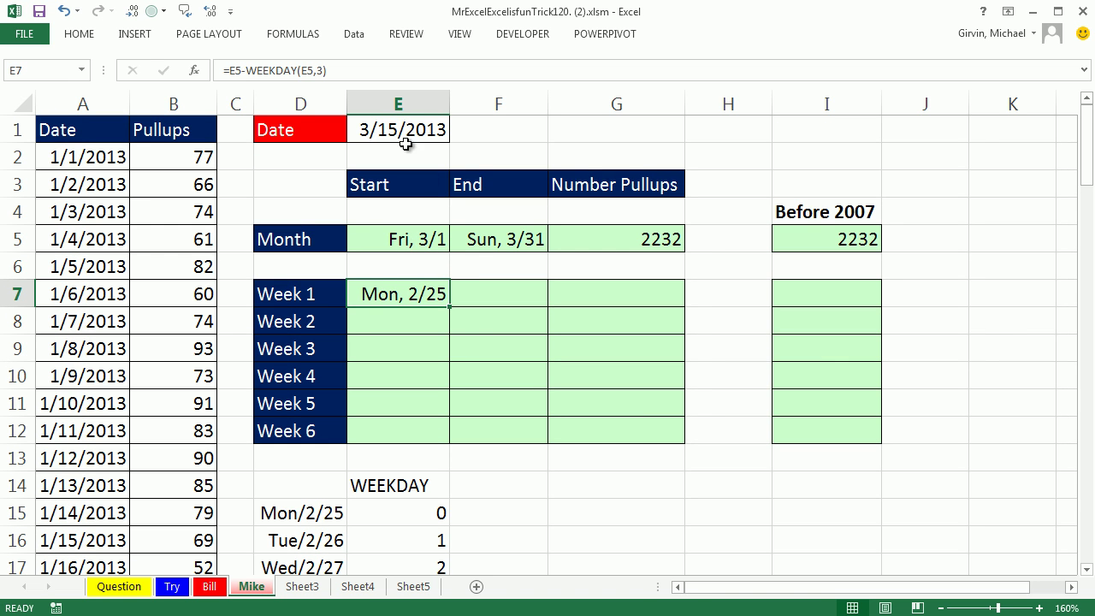
Step: Enter =E7+6 in the Week 1 End cell F7
{"action": "left_click", "coordinate": [483, 294]}
{"action": "type", "text": "="}
{"action": "left_click", "coordinate": [396, 289]}
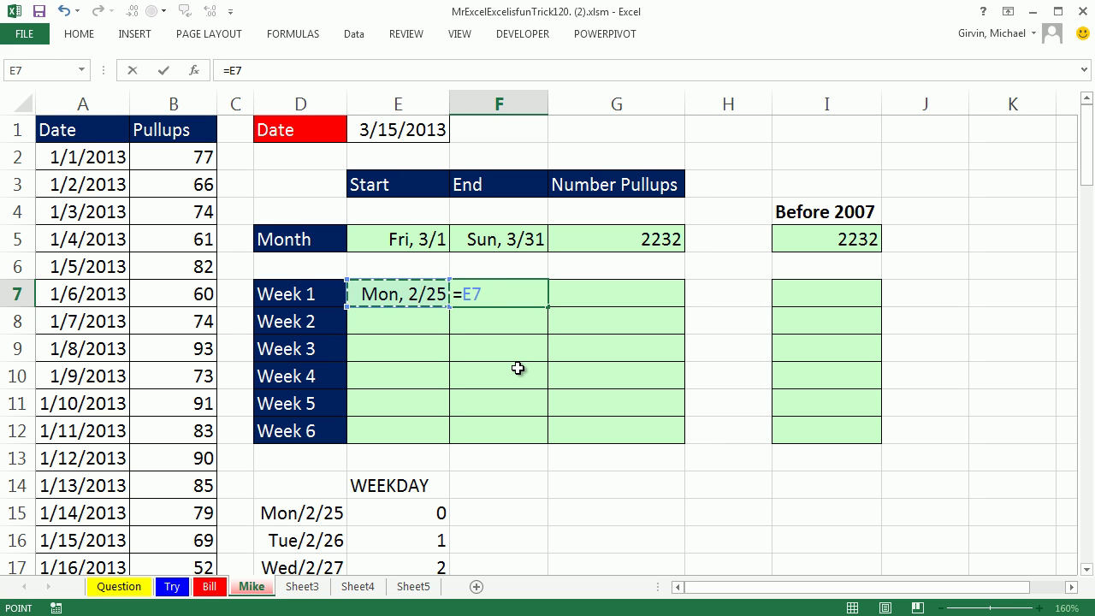
{"action": "type", "text": "+6"}
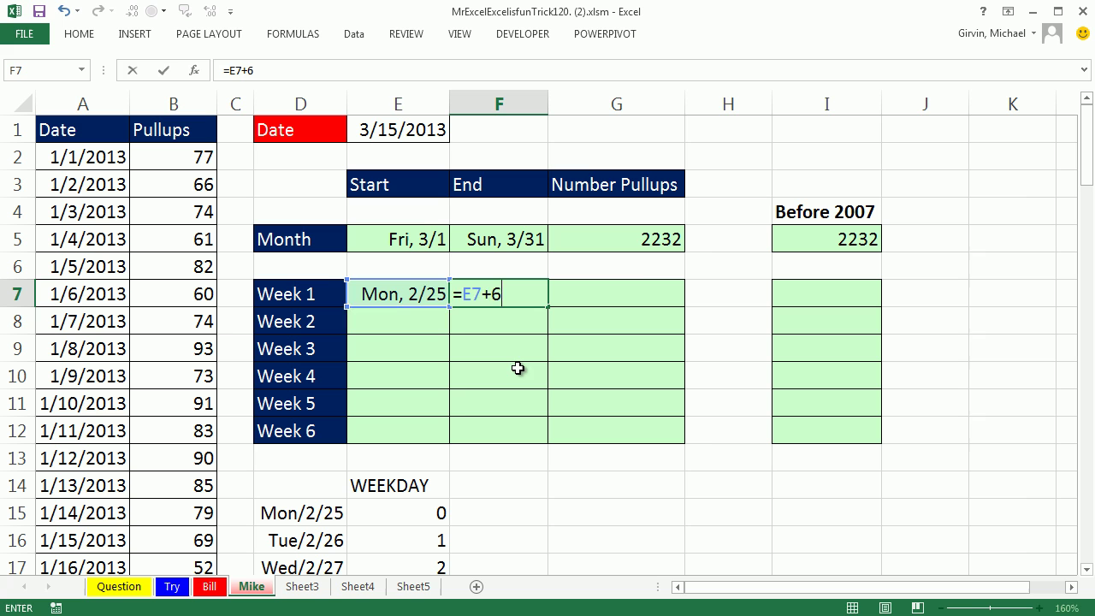
{"action": "key", "text": "ctrl+Return"}
Step: Enter =E7+7 in the Week 2 Start cell E8 and copy it down through the Week 6 row in E12
{"action": "left_click", "coordinate": [442, 300]}
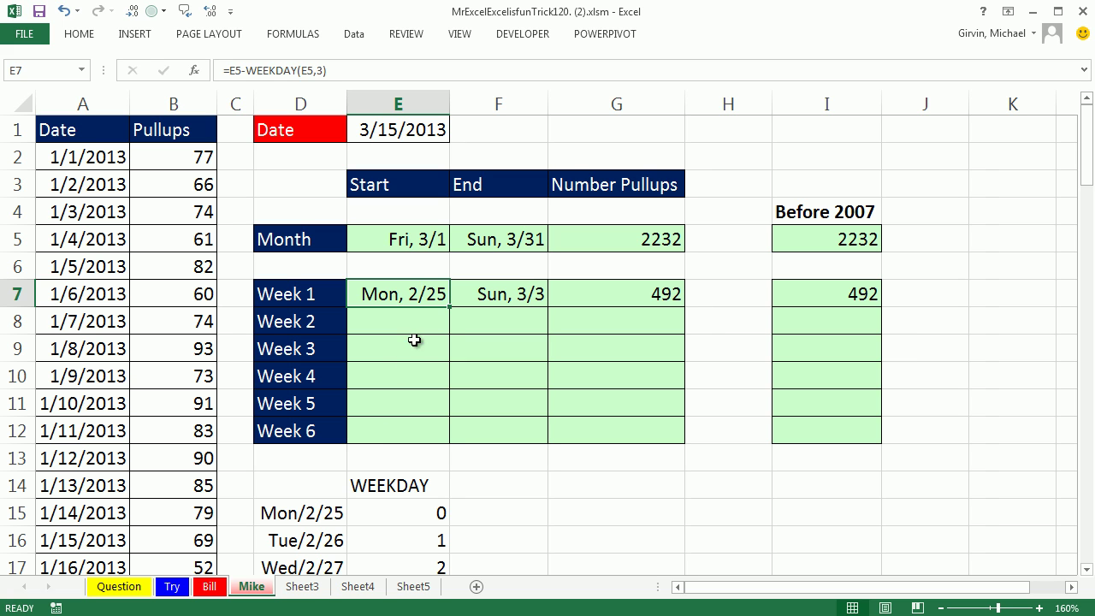
{"action": "left_click", "coordinate": [415, 314]}
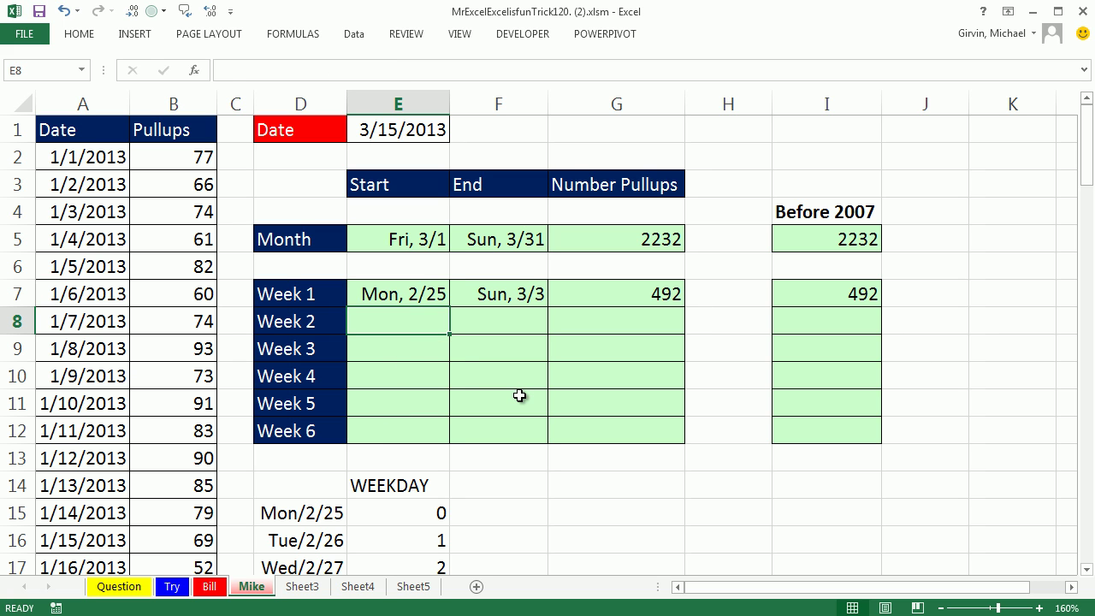
{"action": "type", "text": "="}
{"action": "key", "text": "Up"}
{"action": "type", "text": "+"}
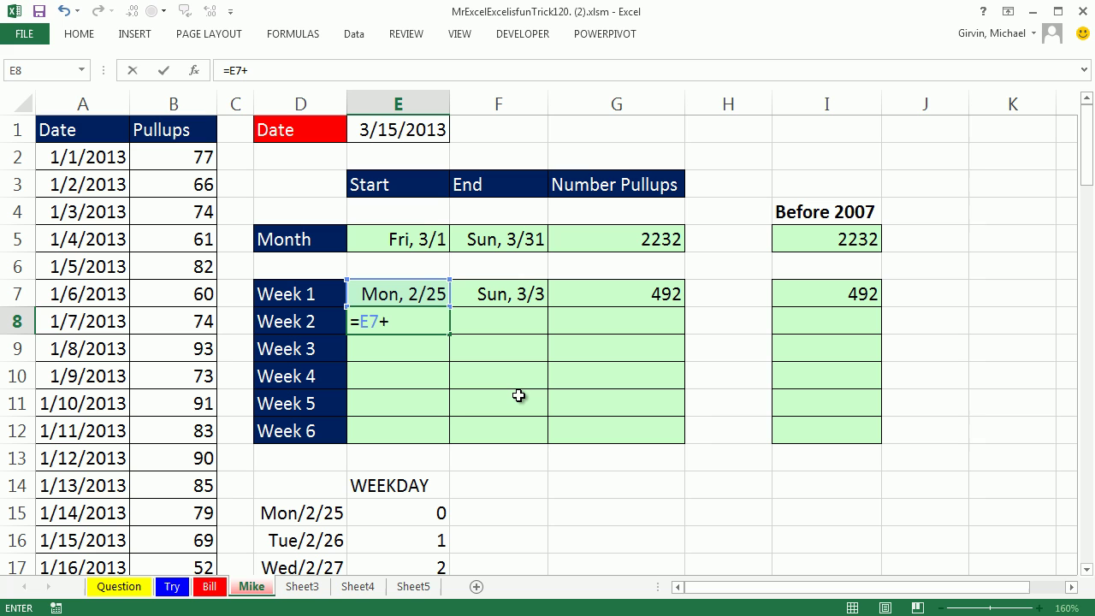
{"action": "type", "text": "7"}
{"action": "key", "text": "ctrl+Return"}
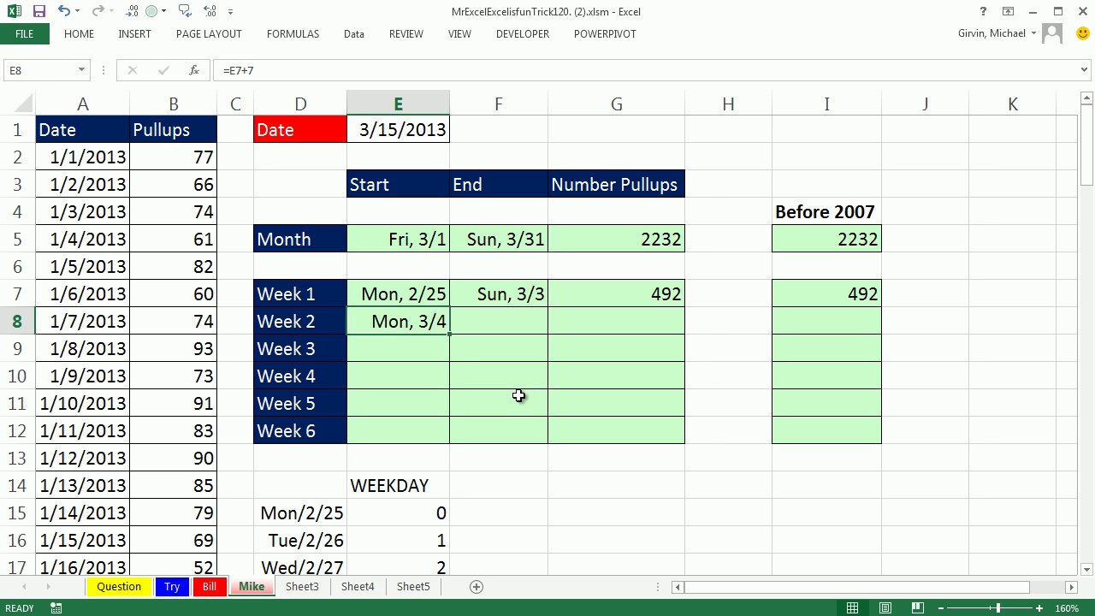
{"action": "left_click_drag", "start_coordinate": [453, 335], "coordinate": [446, 454]}
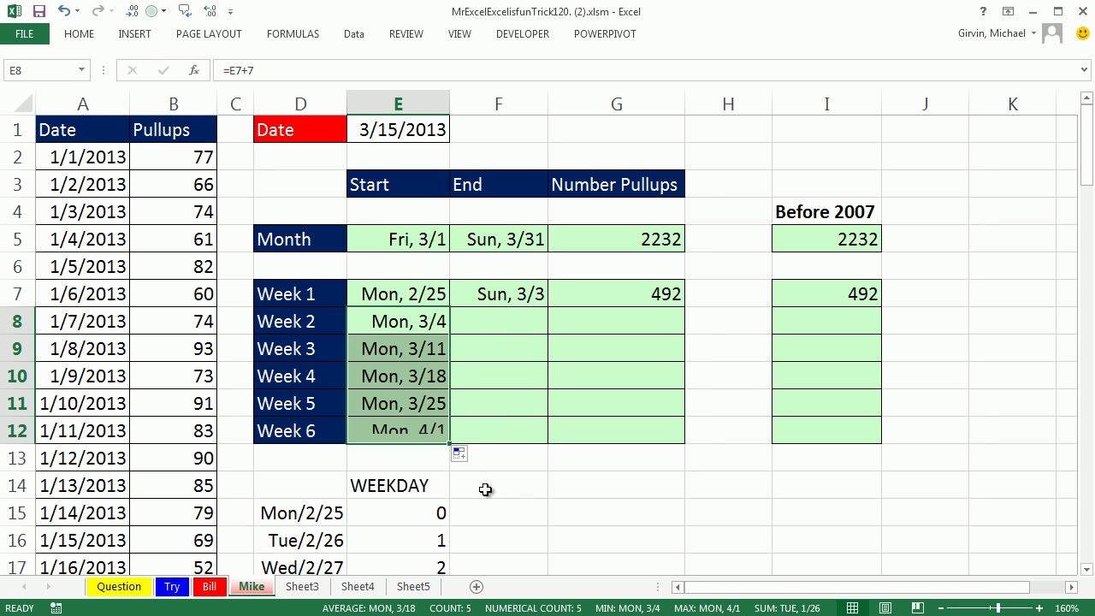
{"action": "left_click", "coordinate": [418, 435]}
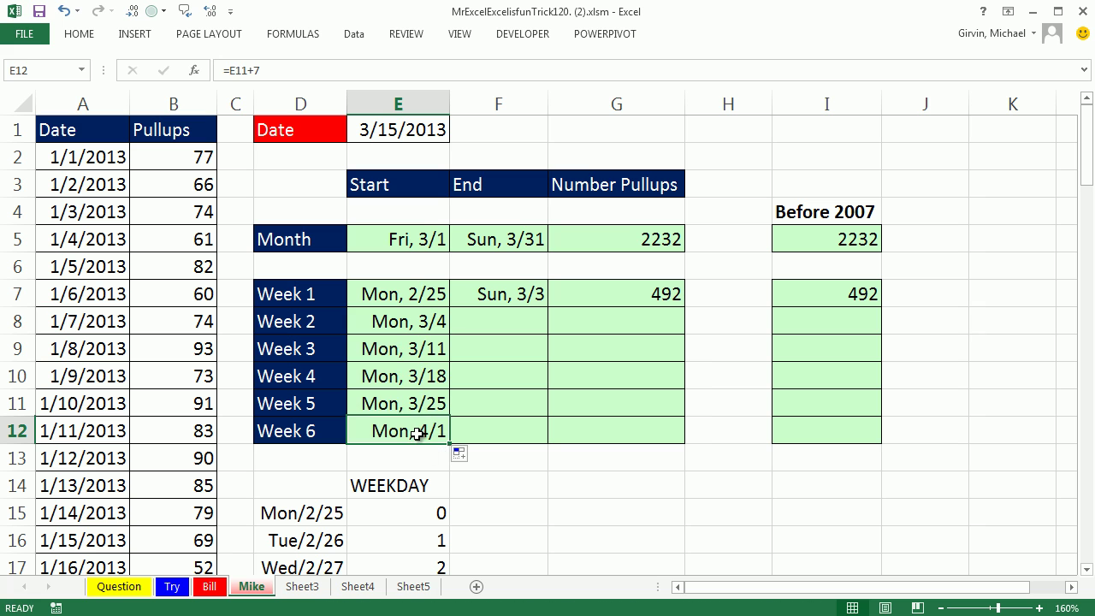
Step: Test the week start dates by changing the date in E1 to 9/15/2013, and undo that change
{"action": "left_click", "coordinate": [390, 130]}
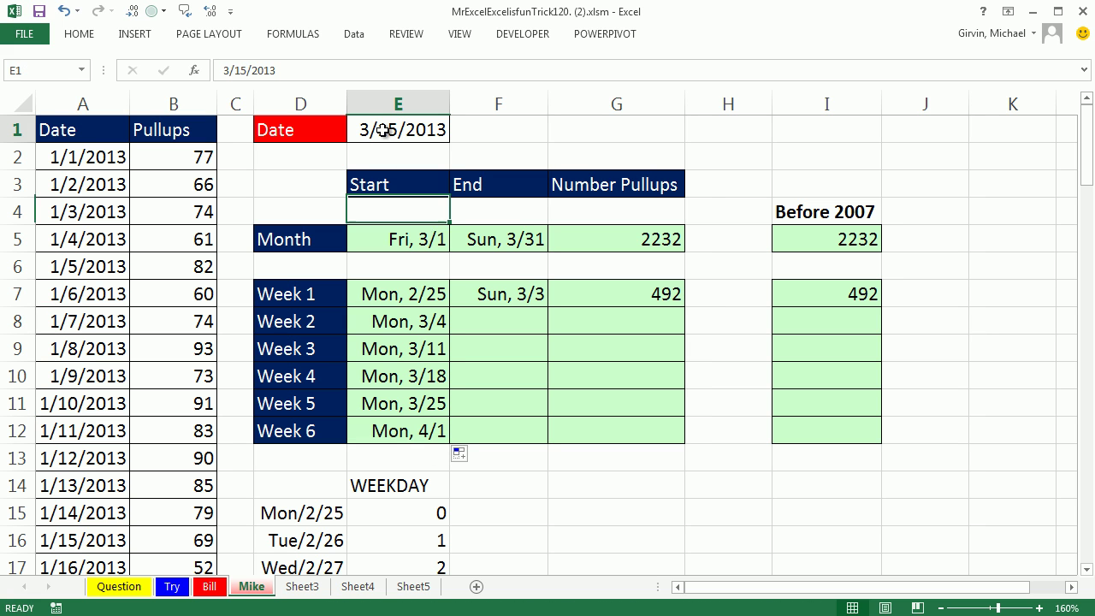
{"action": "double_click", "coordinate": [377, 130]}
{"action": "left_click_drag", "start_coordinate": [357, 130], "coordinate": [369, 130]}
{"action": "type", "text": "9"}
{"action": "key", "text": "ctrl+Return"}
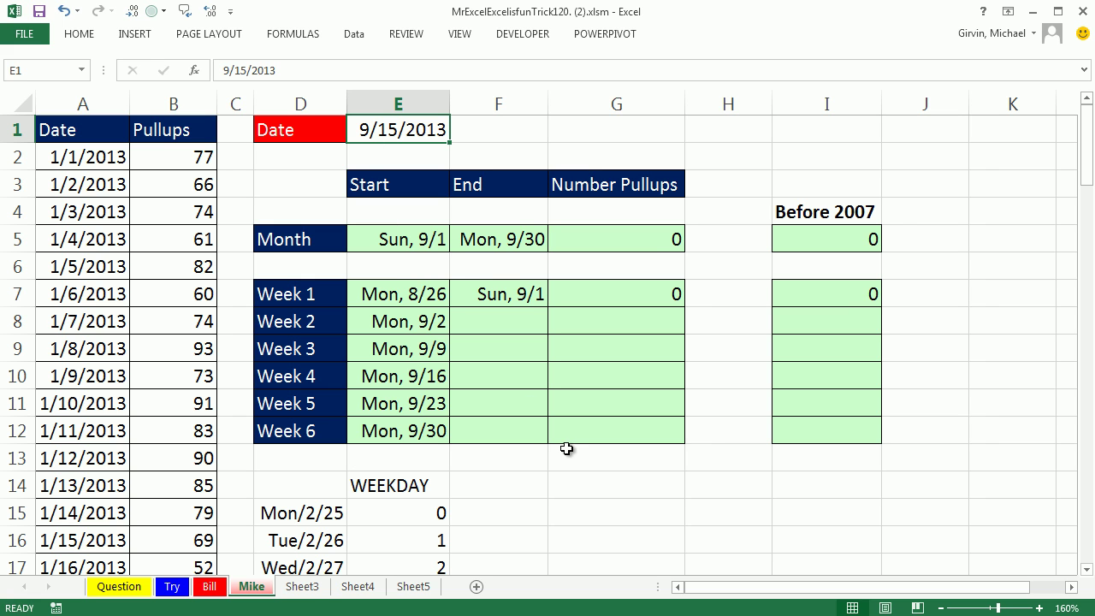
{"action": "key", "text": "ctrl+z"}
Step: Insert an IF function before E7+7 in the Week 2 Start cell E8, beginning its logical test with MONTH(E7+7)
{"action": "double_click", "coordinate": [408, 322]}
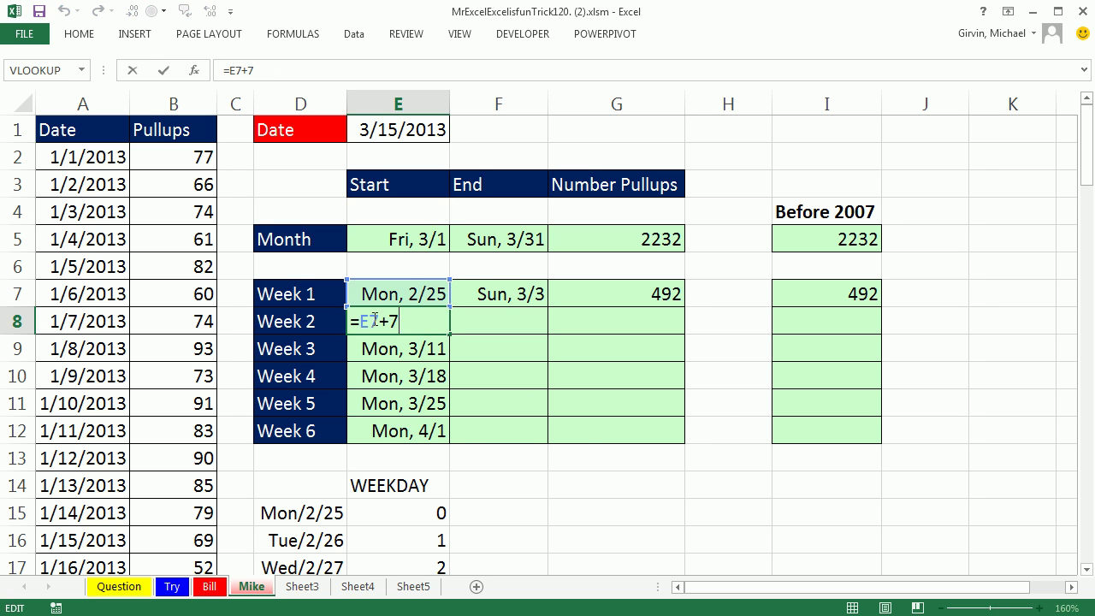
{"action": "type", "text": "IF(mo"}
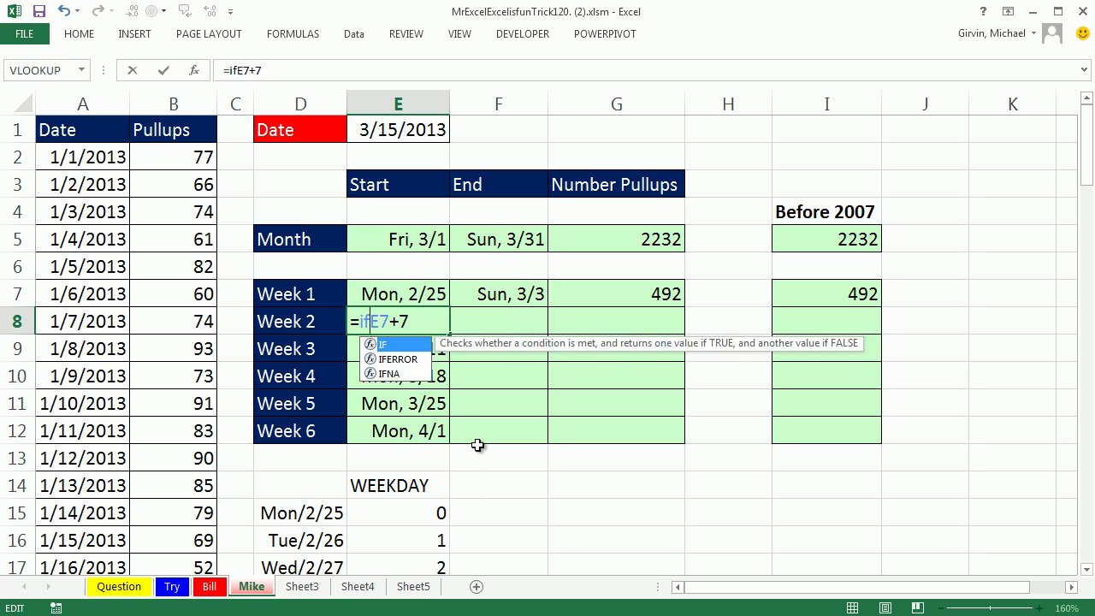
{"action": "type", "text": "n"}
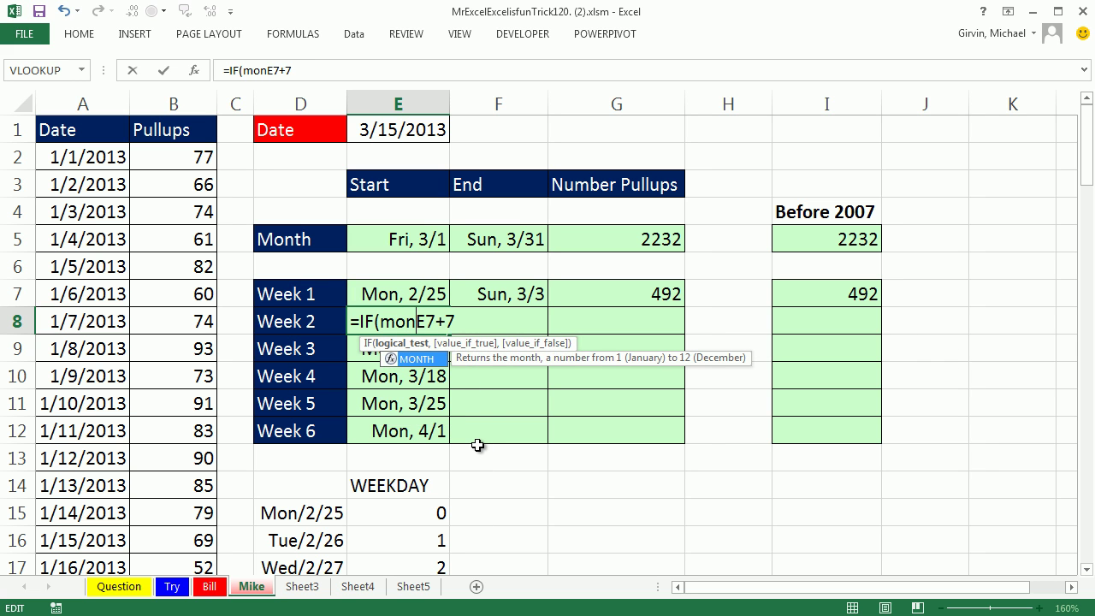
{"action": "type", "text": "t"}
{"action": "key", "text": "Tab"}
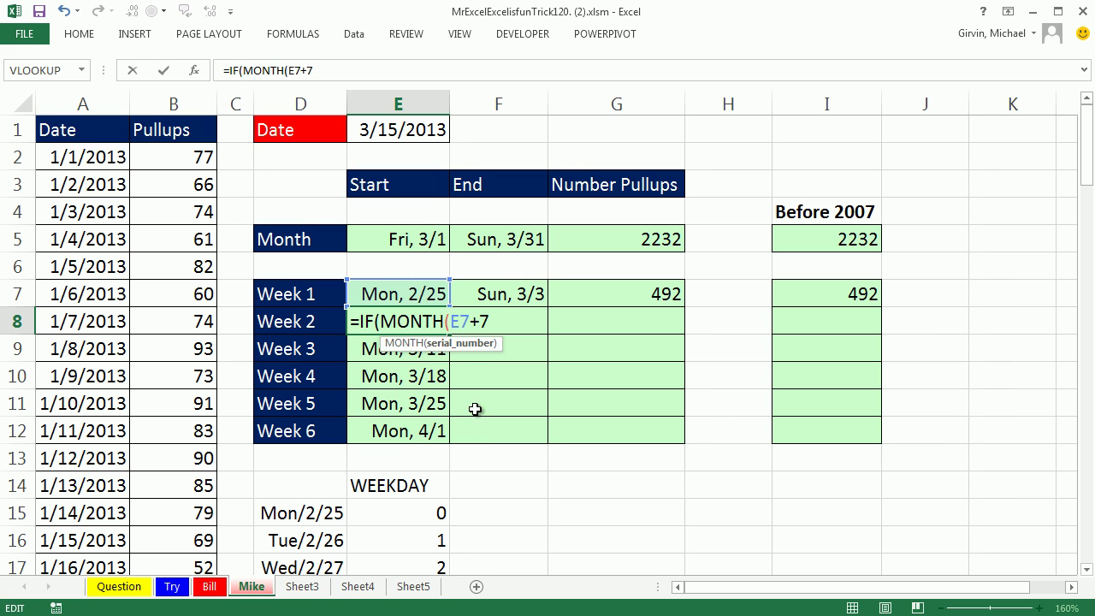
{"action": "left_click", "coordinate": [393, 296]}
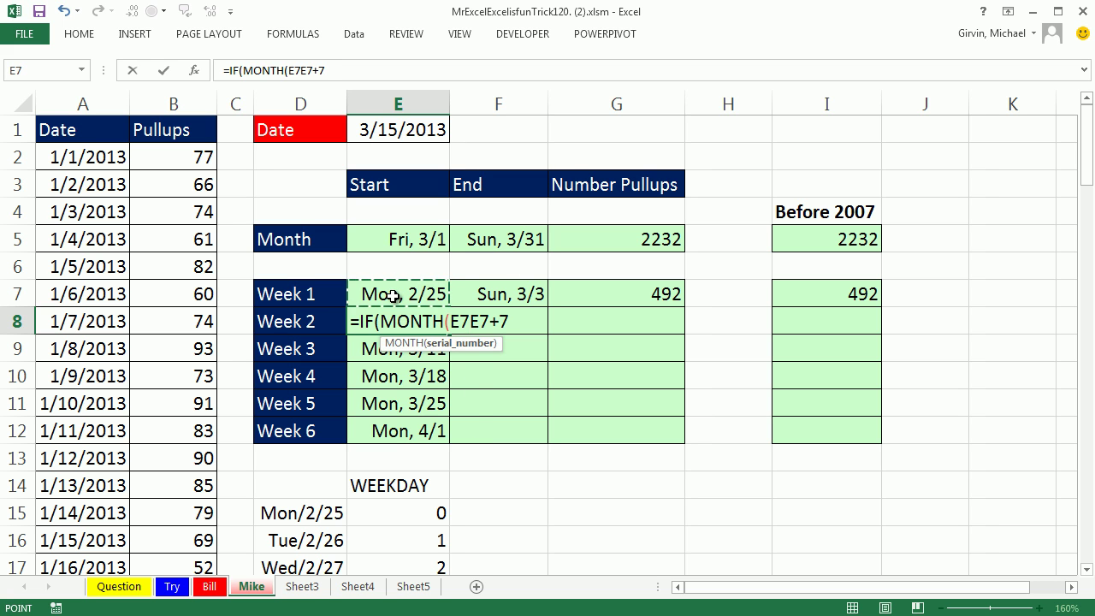
{"action": "type", "text": "+"}
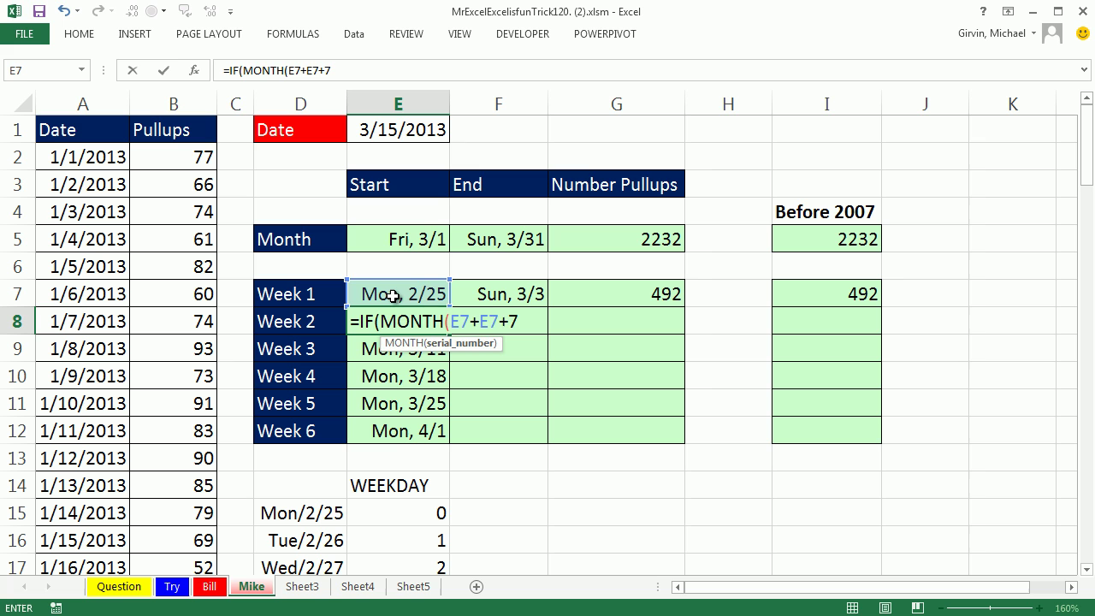
{"action": "type", "text": "7)"}
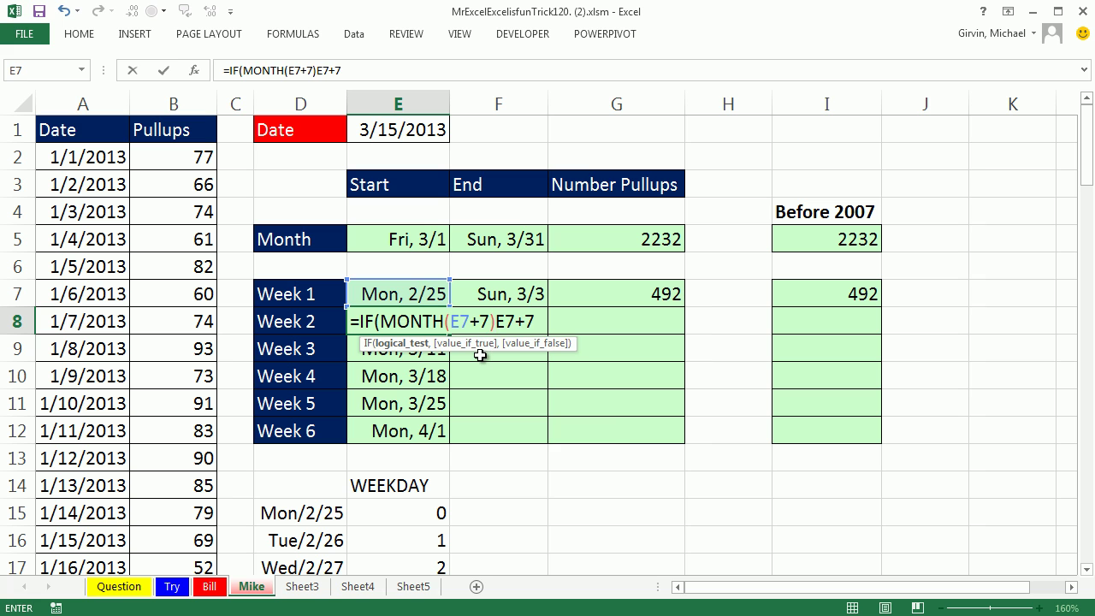
Step: Complete the Week 2 Start formula in E8 as =IF(MONTH(E7+7)=MONTH($E$1),E7+7,"") and copy it down through E12
{"action": "type", "text": "=mon"}
{"action": "key", "text": "Tab"}
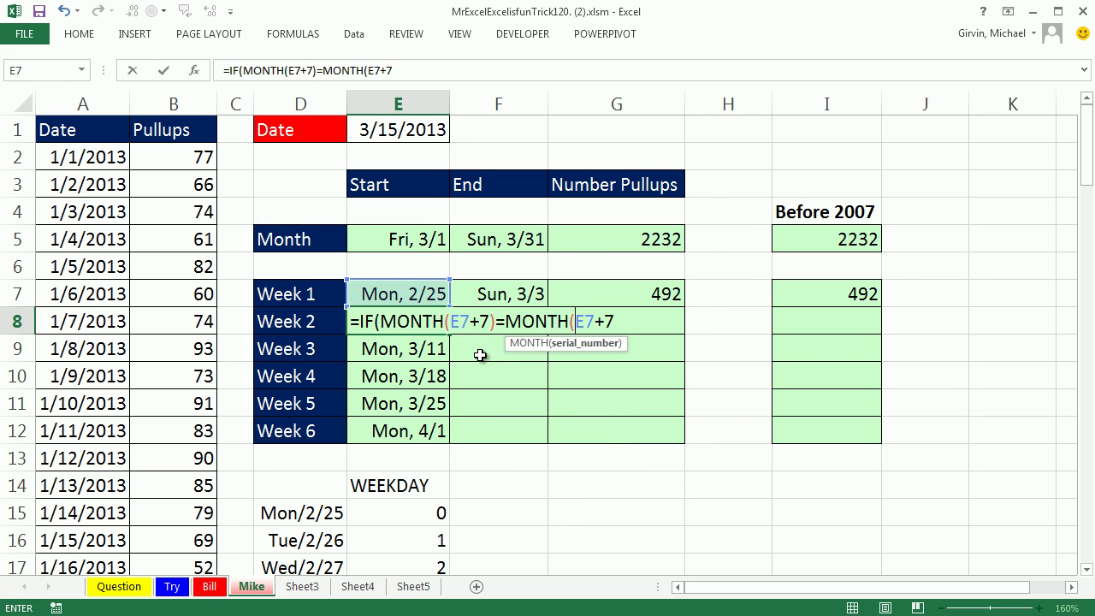
{"action": "left_click", "coordinate": [408, 130]}
{"action": "key", "text": "F4"}
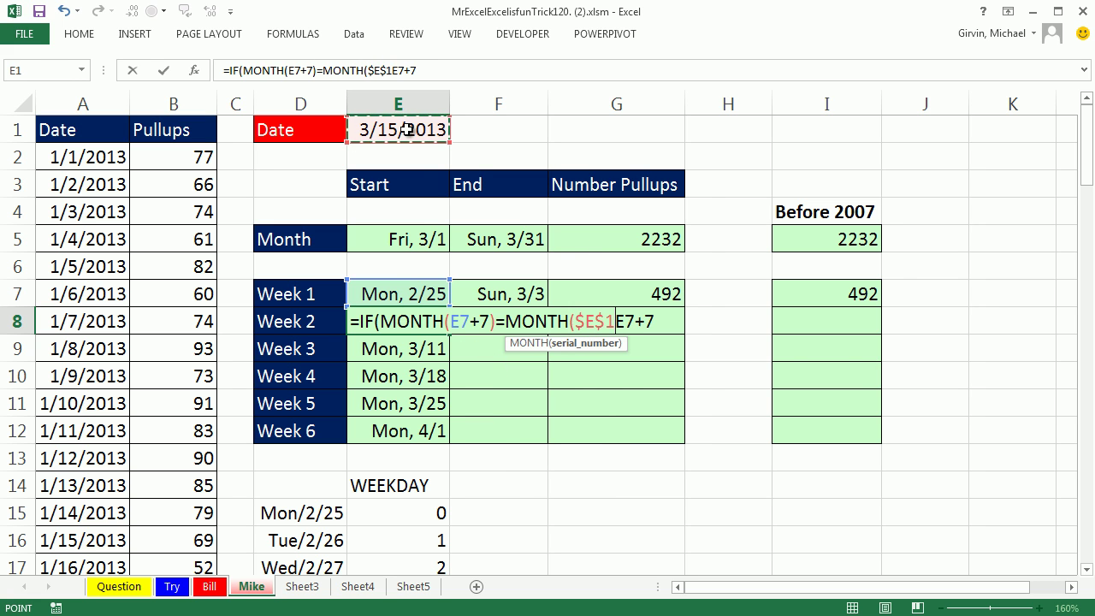
{"action": "type", "text": ")"}
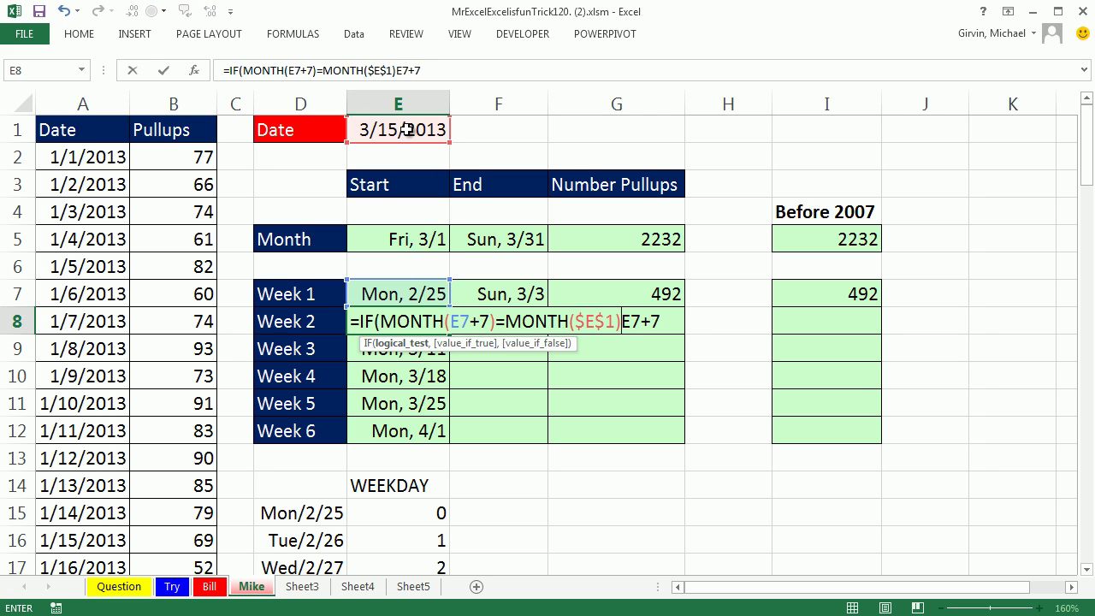
{"action": "type", "text": ","}
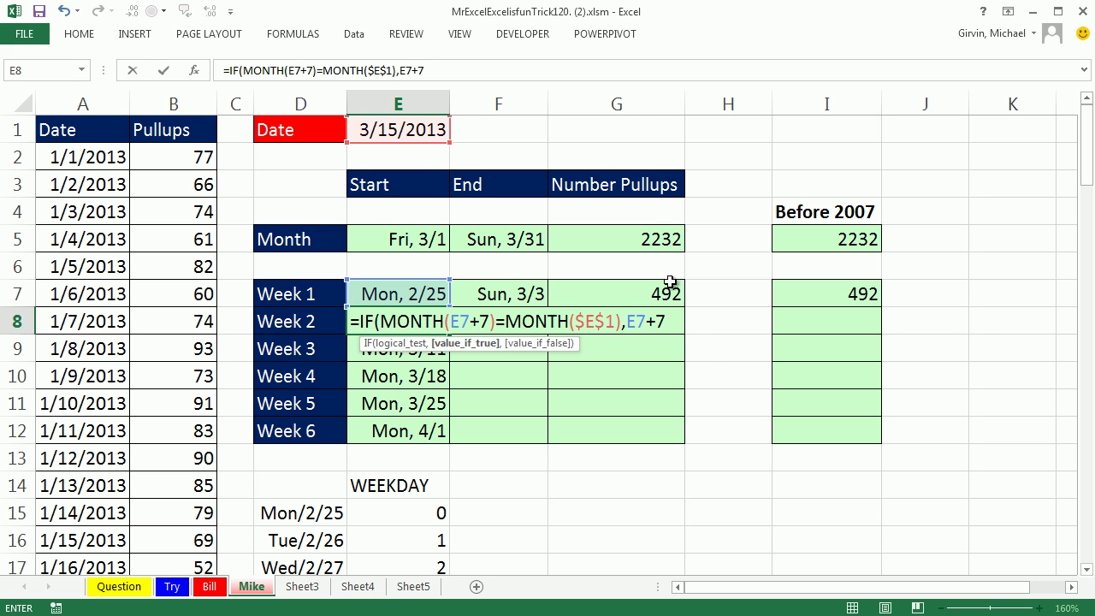
{"action": "left_click", "coordinate": [680, 314]}
{"action": "type", "text": ","}
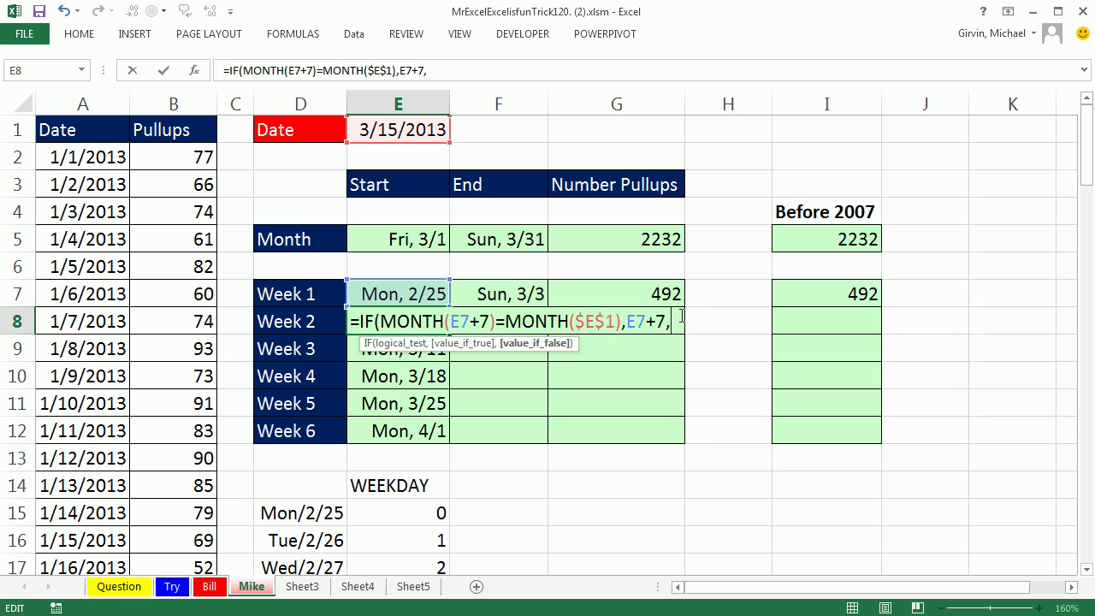
{"action": "type", "text": "\"\""}
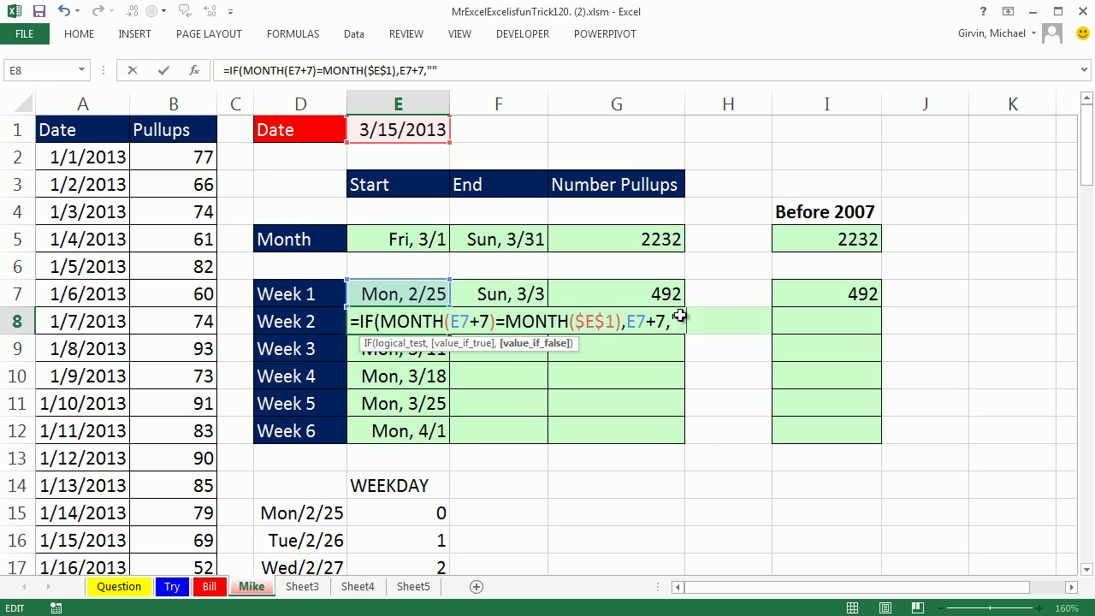
{"action": "type", "text": ")"}
{"action": "key", "text": "ctrl+Return"}
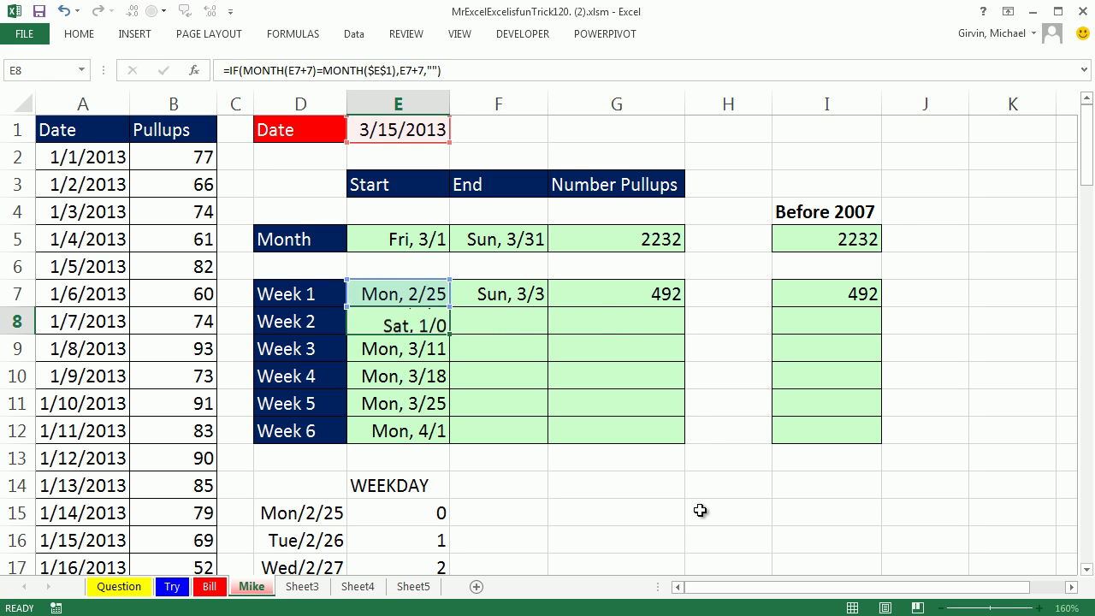
{"action": "left_click_drag", "start_coordinate": [445, 336], "coordinate": [460, 439]}
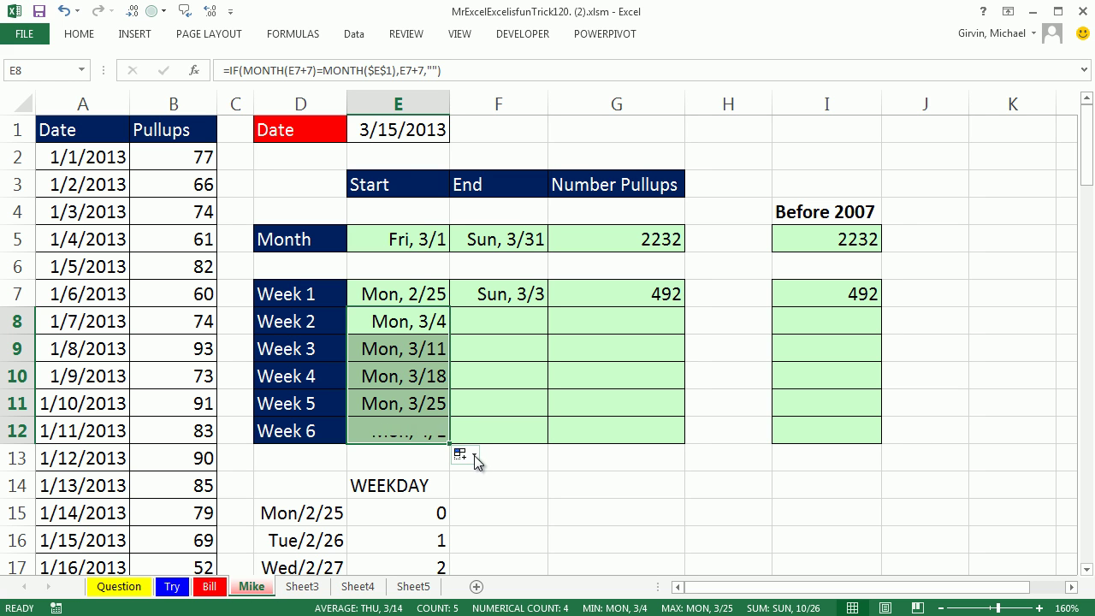
Step: Test the month-limited week start dates by changing the date in E1 to 9/15/2013, and undo that change
{"action": "double_click", "coordinate": [374, 130]}
{"action": "type", "text": "9"}
{"action": "key", "text": "ctrl+Return"}
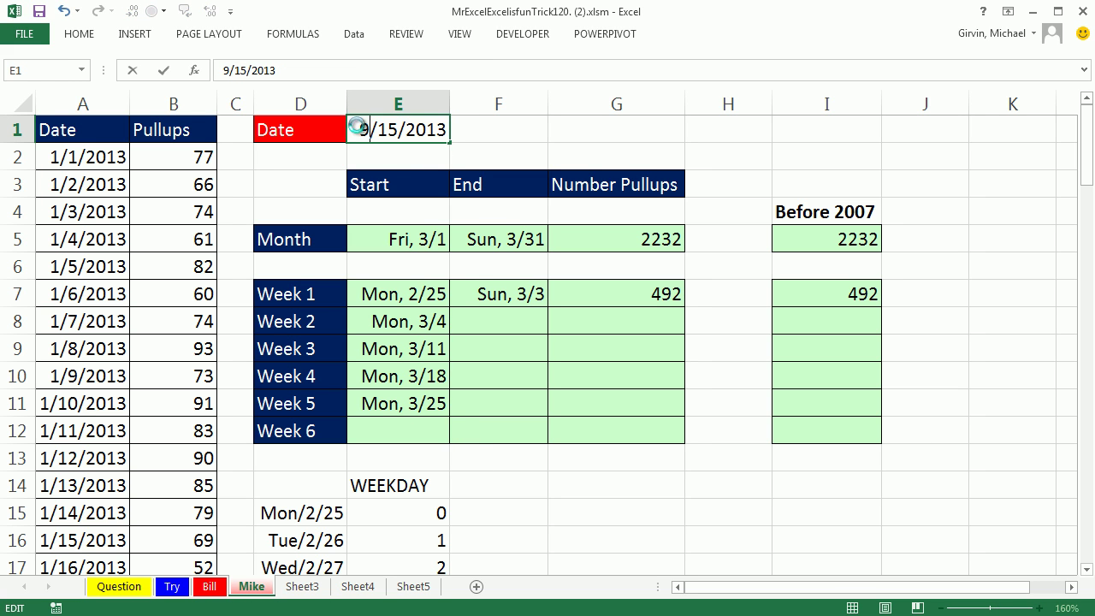
{"action": "key", "text": "ctrl+z"}
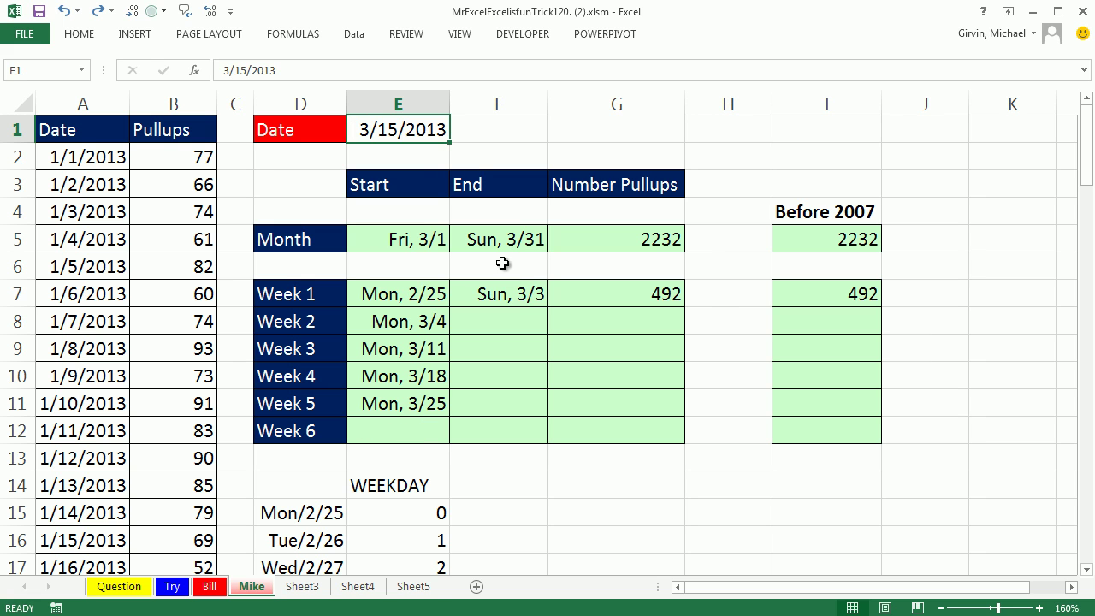
Step: Change the Week 1 End formula in F7 to =IF(E7="","",E7+6) and copy it down through the Week 6 row in F12
{"action": "left_click", "coordinate": [512, 289]}
{"action": "key", "text": "F2"}
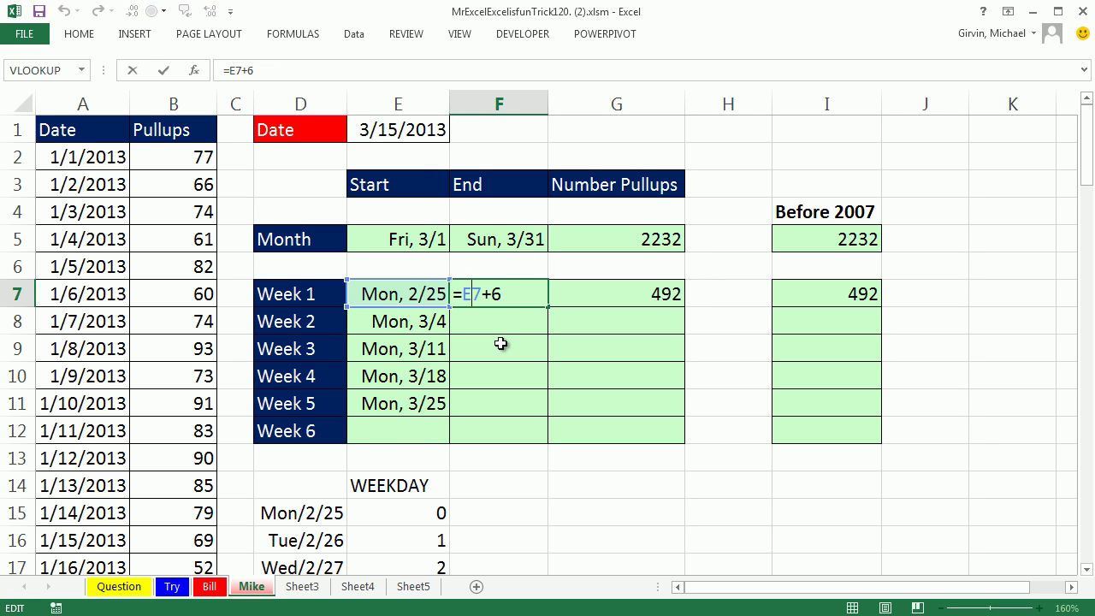
{"action": "key", "text": "Home"}
{"action": "key", "text": "Right"}
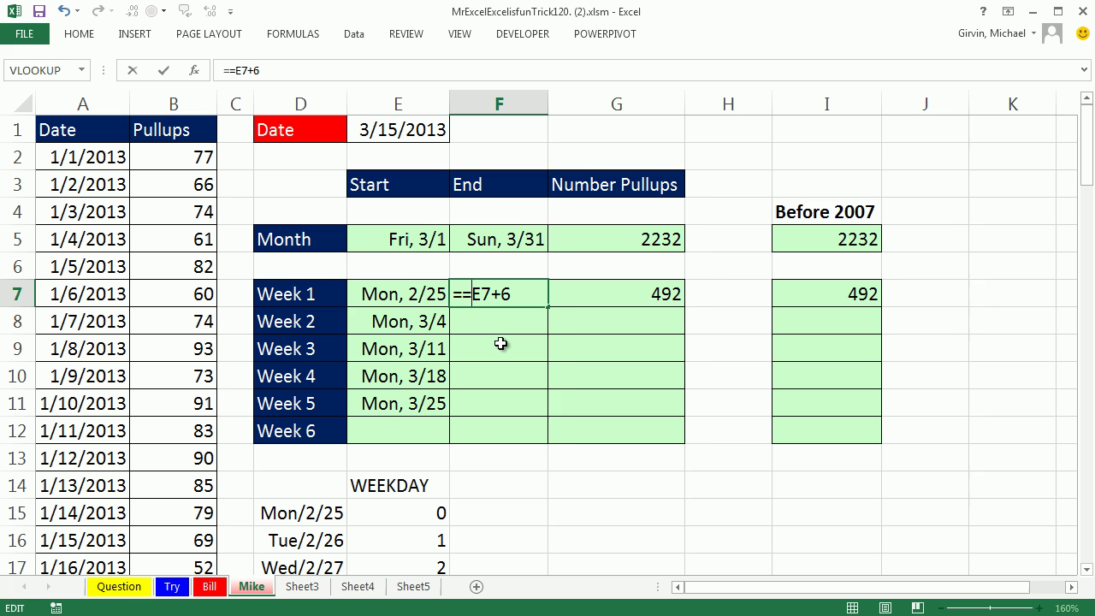
{"action": "type", "text": "if("}
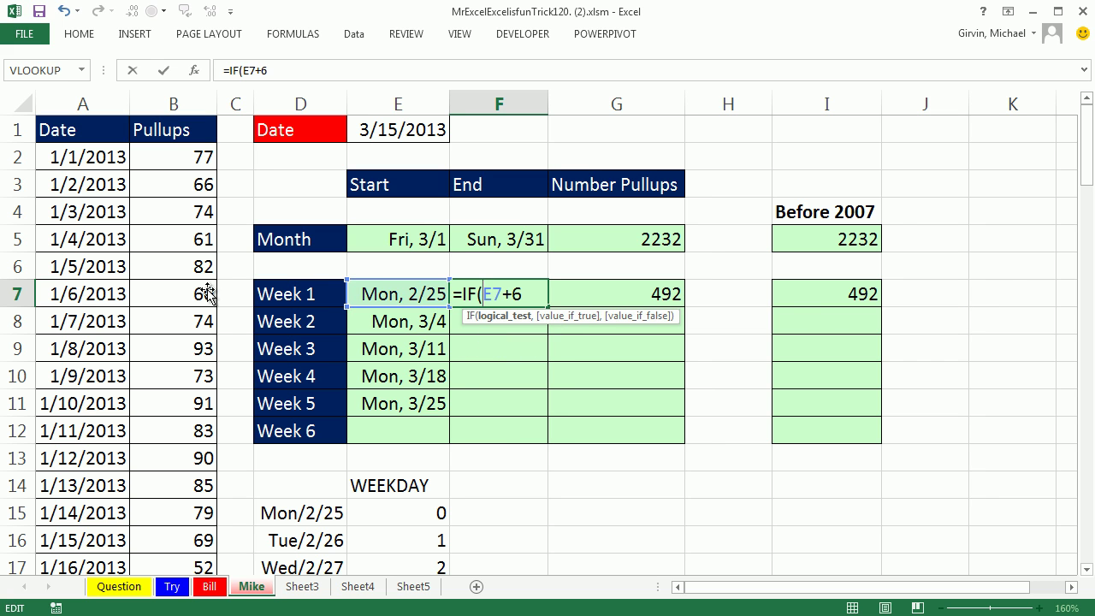
{"action": "left_click", "coordinate": [390, 294]}
{"action": "type", "text": "="}
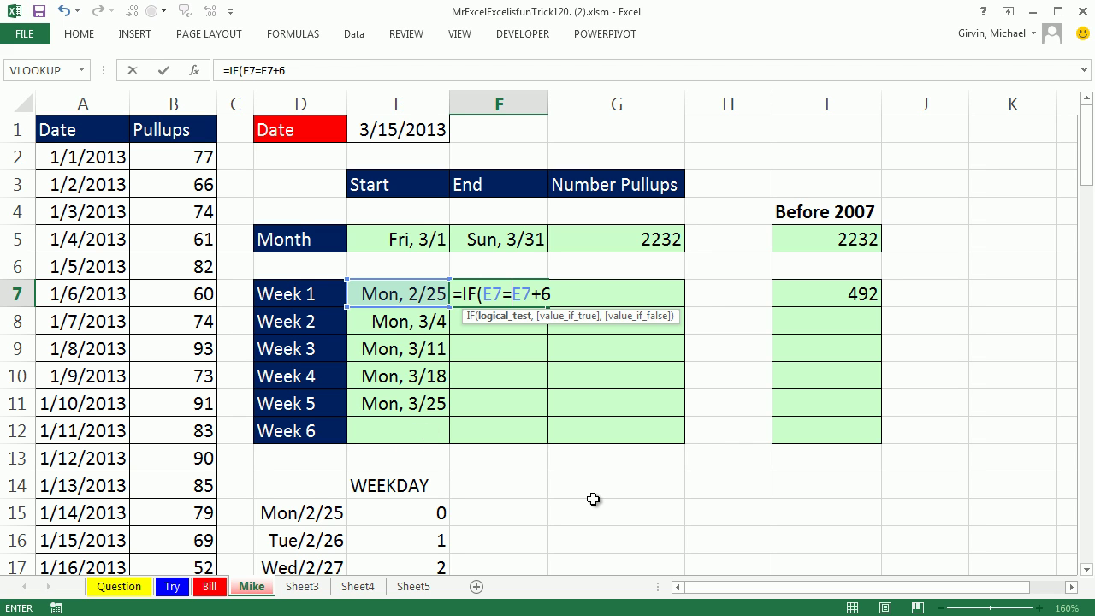
{"action": "type", "text": "\"\""}
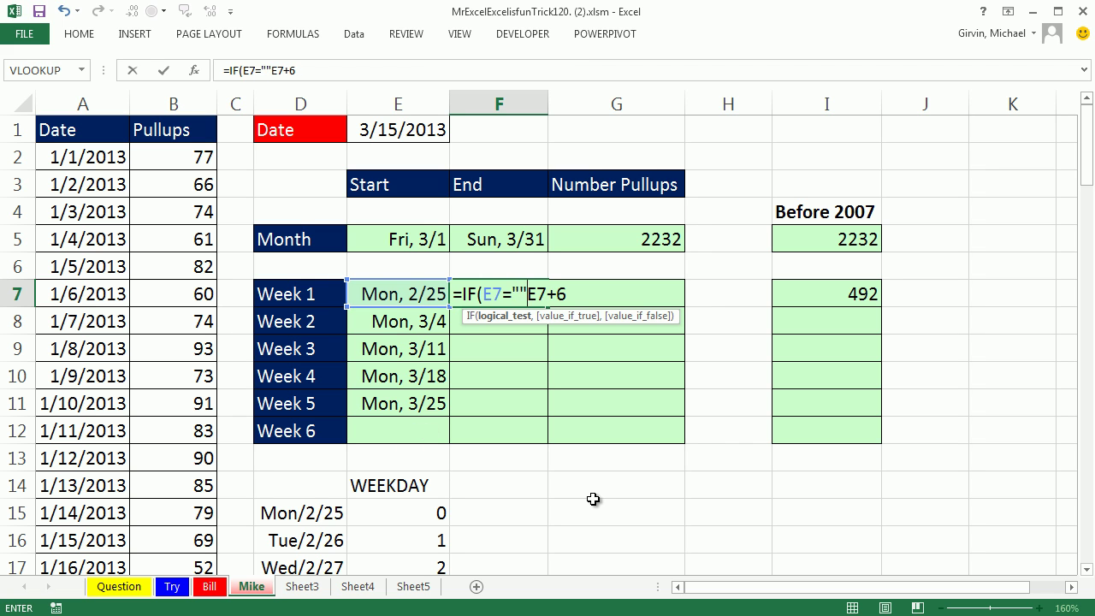
{"action": "type", "text": ",\"\""}
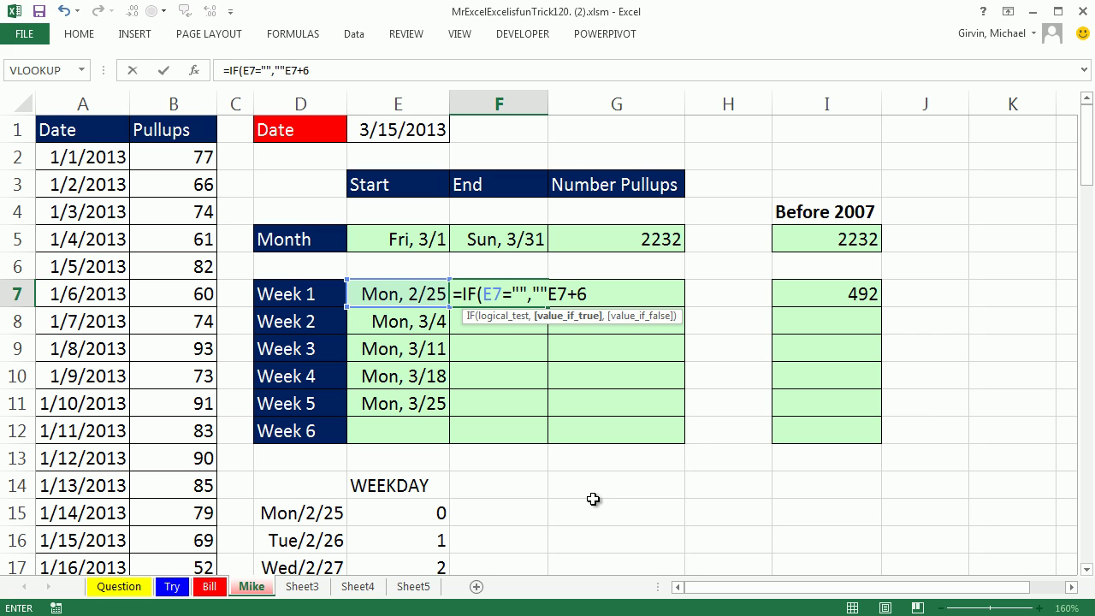
{"action": "type", "text": ","}
{"action": "left_click", "coordinate": [620, 292]}
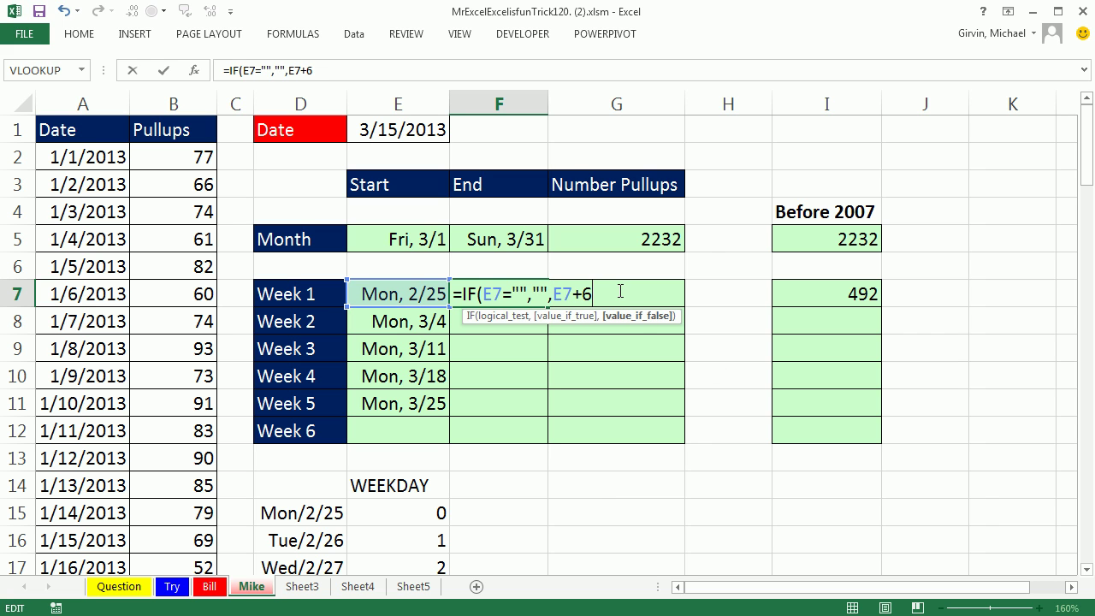
{"action": "key", "text": "ctrl+Return"}
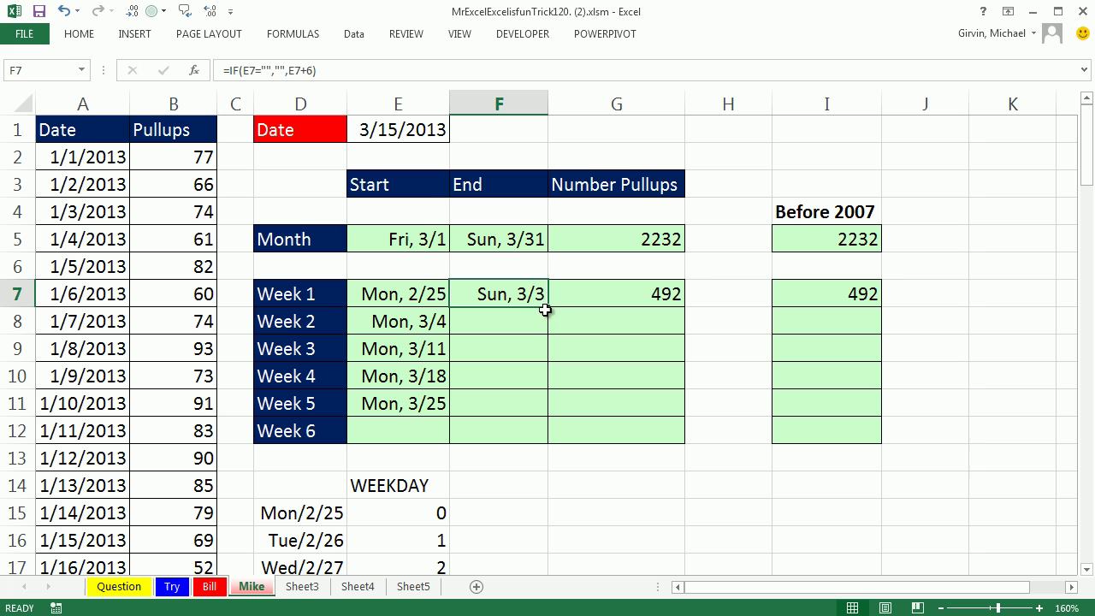
{"action": "double_click", "coordinate": [547, 307]}
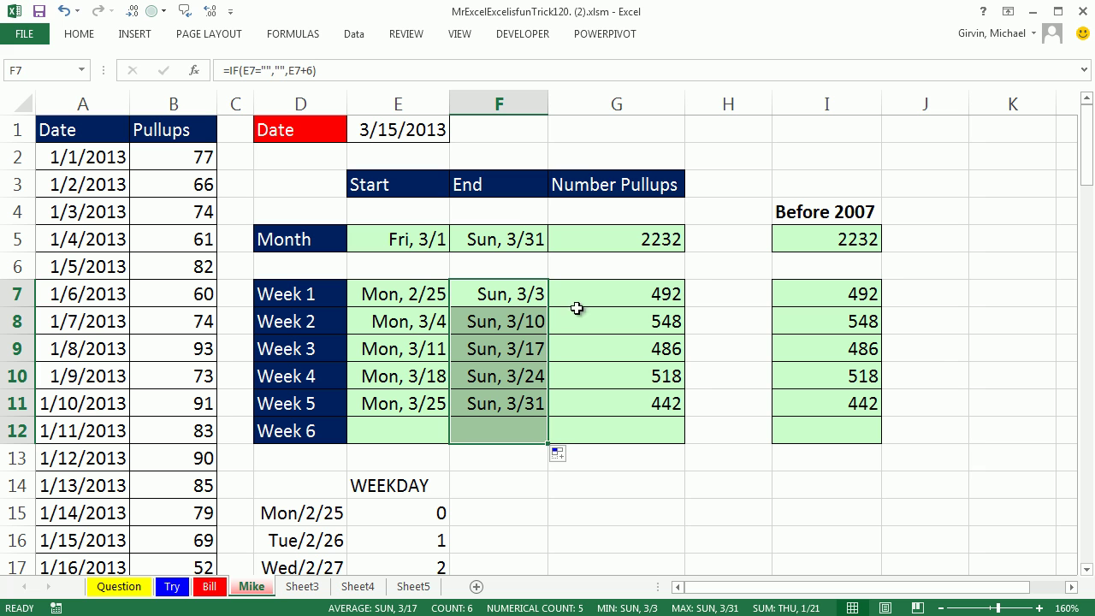
Step: Examine the SUMIFS formula in the Week 1 total G7 and the Before 2007 SUMPRODUCT formulas in I5 and I7
{"action": "double_click", "coordinate": [650, 291]}
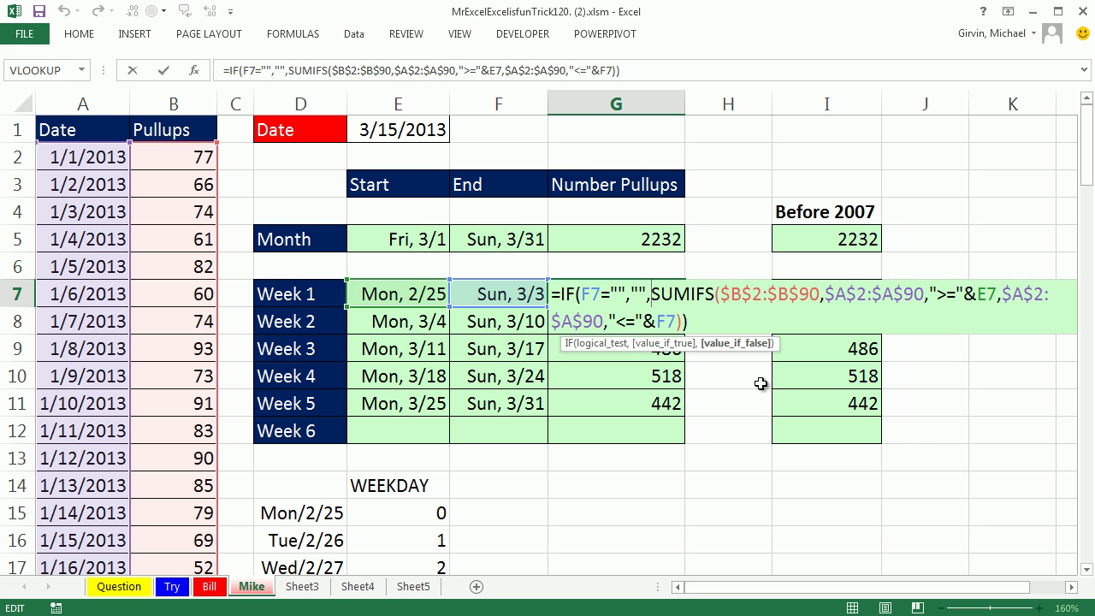
{"action": "key", "text": "ctrl+Return"}
{"action": "left_click", "coordinate": [796, 240]}
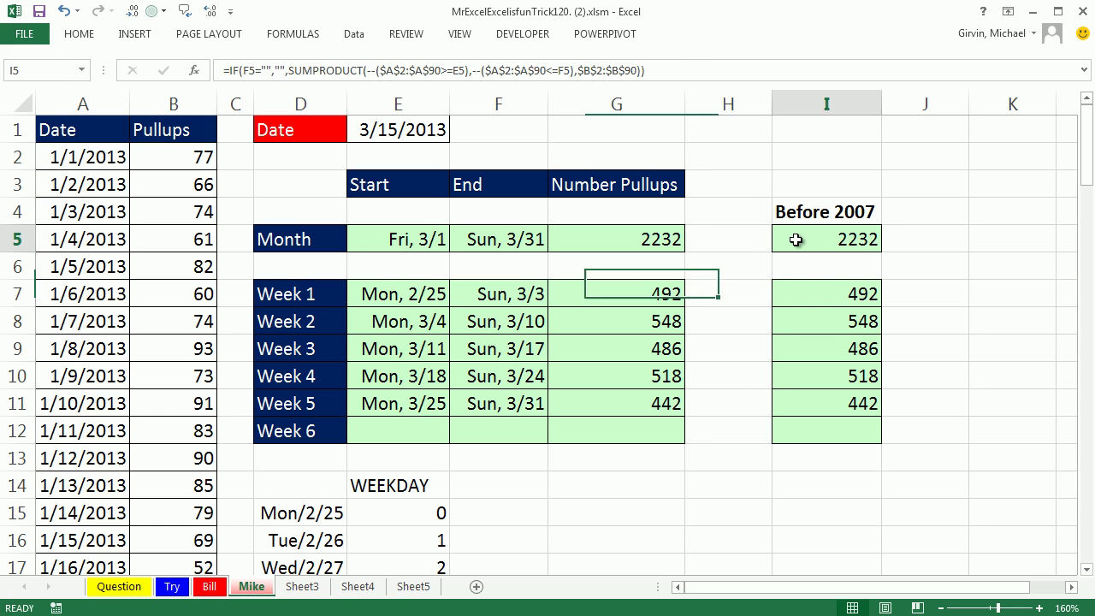
{"action": "key", "text": "F2"}
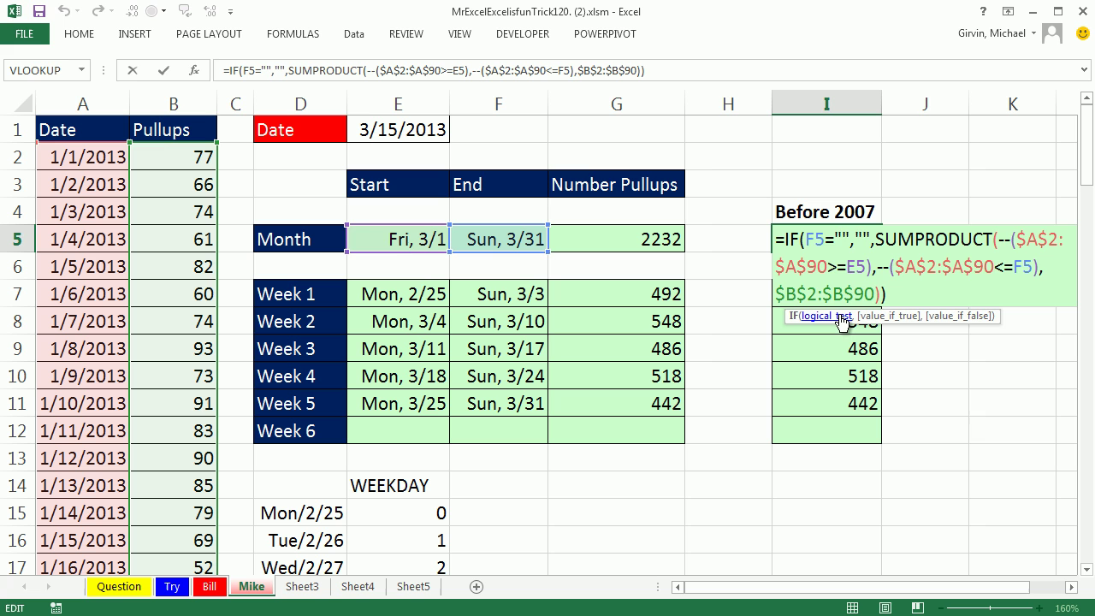
{"action": "key", "text": "ctrl+Return"}
{"action": "left_click", "coordinate": [831, 290]}
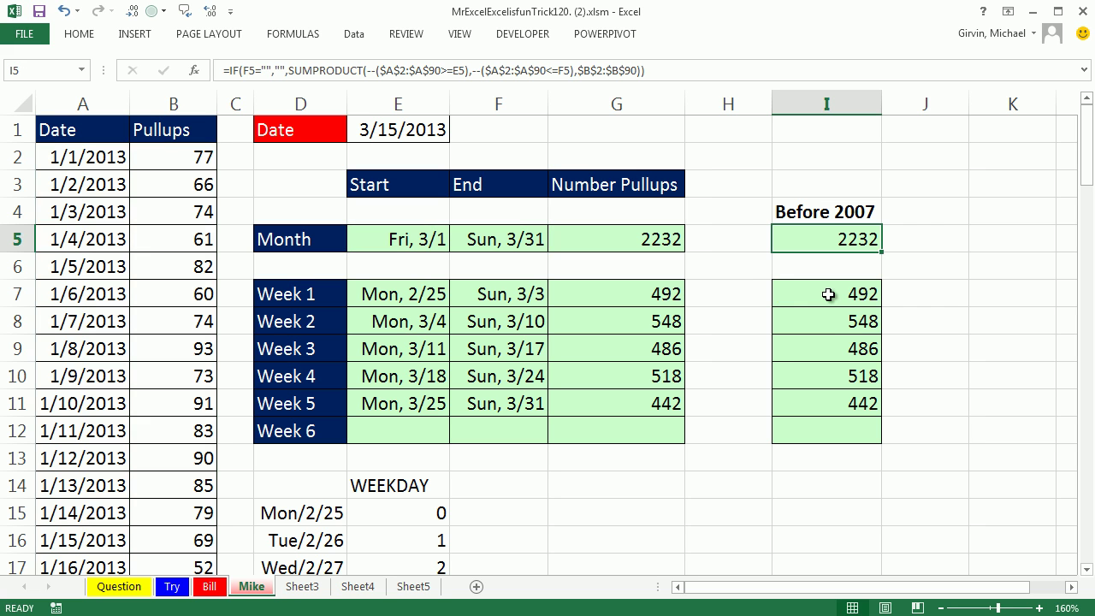
{"action": "key", "text": "F2"}
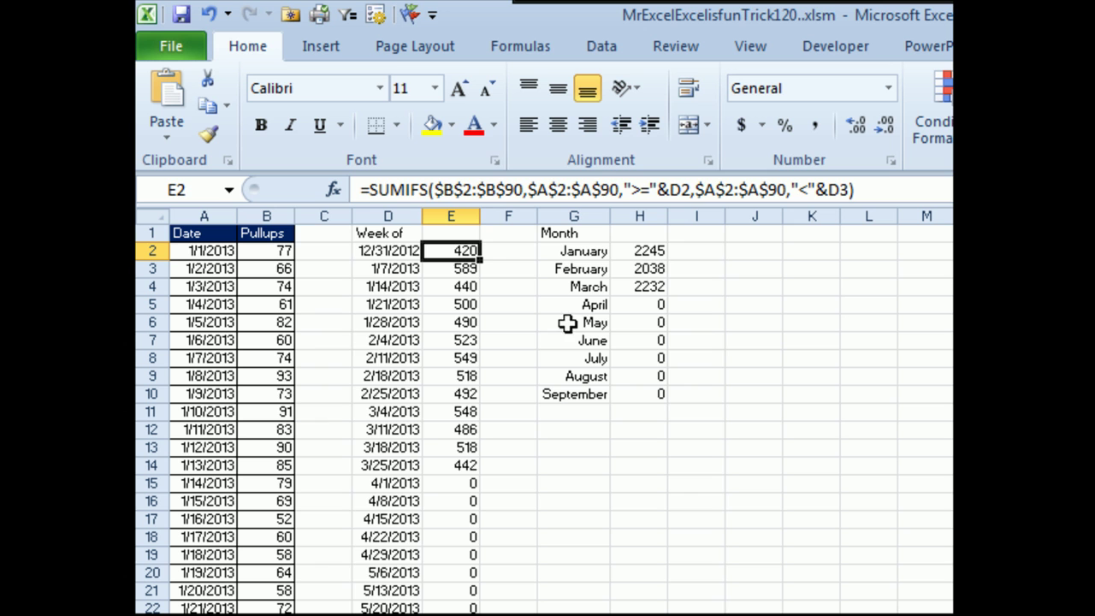
Step: In the MrExcelExcelisfunTrick120..xlsm workbook, examine the end of the Date and Pullups records and the empty rows below them
{"action": "left_click", "coordinate": [207, 305]}
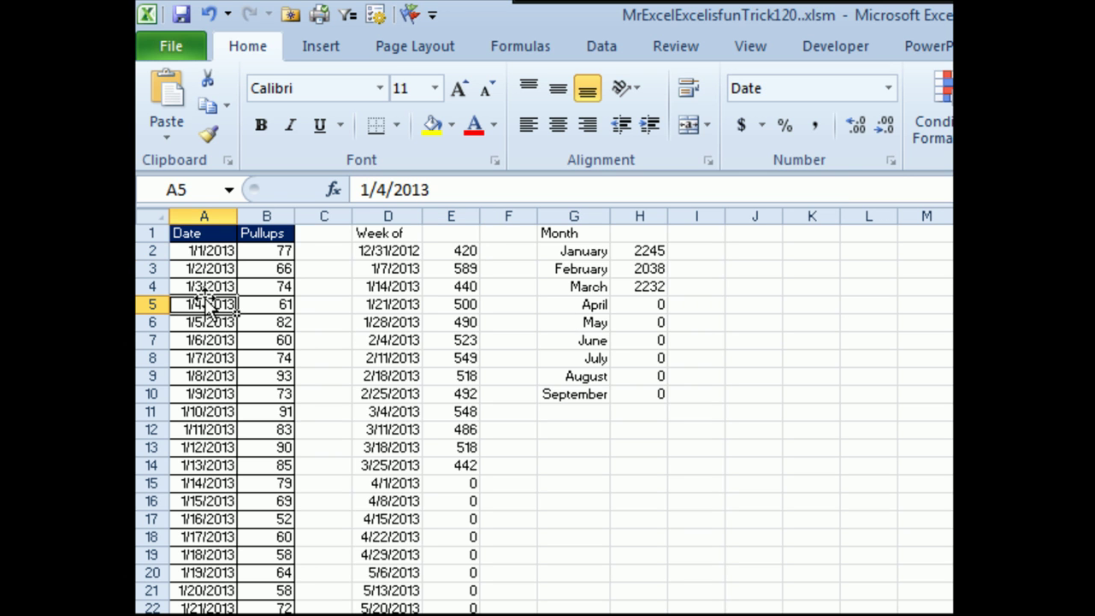
{"action": "key", "text": "ctrl+Down"}
{"action": "key", "text": "Down"}
{"action": "key", "text": "Down"}
{"action": "key", "text": "Down"}
{"action": "key", "text": "Down"}
{"action": "key", "text": "Down"}
{"action": "key", "text": "Down"}
{"action": "key", "text": "Down"}
{"action": "key", "text": "Down"}
{"action": "key", "text": "Down"}
{"action": "key", "text": "Down"}
{"action": "key", "text": "Down"}
{"action": "key", "text": "Down"}
{"action": "key", "text": "Down"}
{"action": "key", "text": "Down"}
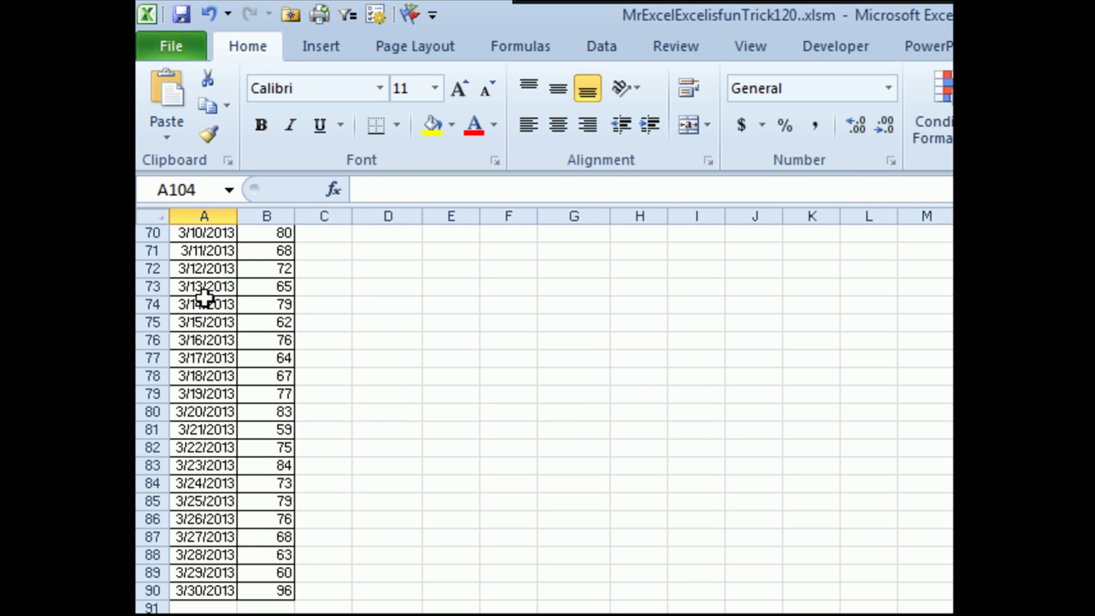
{"action": "key", "text": "Down"}
{"action": "key", "text": "Down"}
{"action": "key", "text": "Down"}
{"action": "key", "text": "Down"}
{"action": "key", "text": "Down"}
{"action": "key", "text": "Down"}
{"action": "key", "text": "Down"}
{"action": "key", "text": "Down"}
{"action": "key", "text": "Down"}
{"action": "key", "text": "Down"}
{"action": "key", "text": "Up"}
{"action": "key", "text": "Up"}
{"action": "key", "text": "Up"}
{"action": "key", "text": "Up"}
{"action": "key", "text": "Up"}
{"action": "key", "text": "Up"}
{"action": "key", "text": "Up"}
{"action": "key", "text": "Up"}
{"action": "key", "text": "Up"}
{"action": "key", "text": "Up"}
{"action": "key", "text": "Up"}
{"action": "key", "text": "Up"}
{"action": "key", "text": "Up"}
{"action": "key", "text": "Up"}
{"action": "key", "text": "Up"}
{"action": "key", "text": "Up"}
{"action": "key", "text": "Up"}
{"action": "key", "text": "Up"}
{"action": "key", "text": "Up"}
{"action": "key", "text": "Up"}
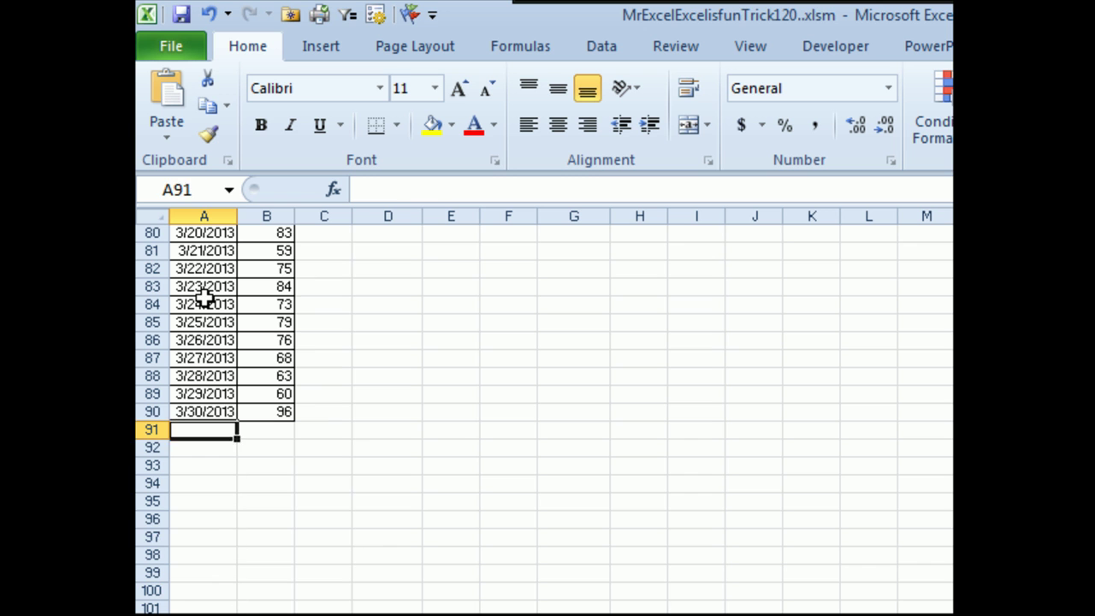
Step: Convert the Date and Pullups data in A1:B90 into a table with headers
{"action": "key", "text": "ctrl+Home"}
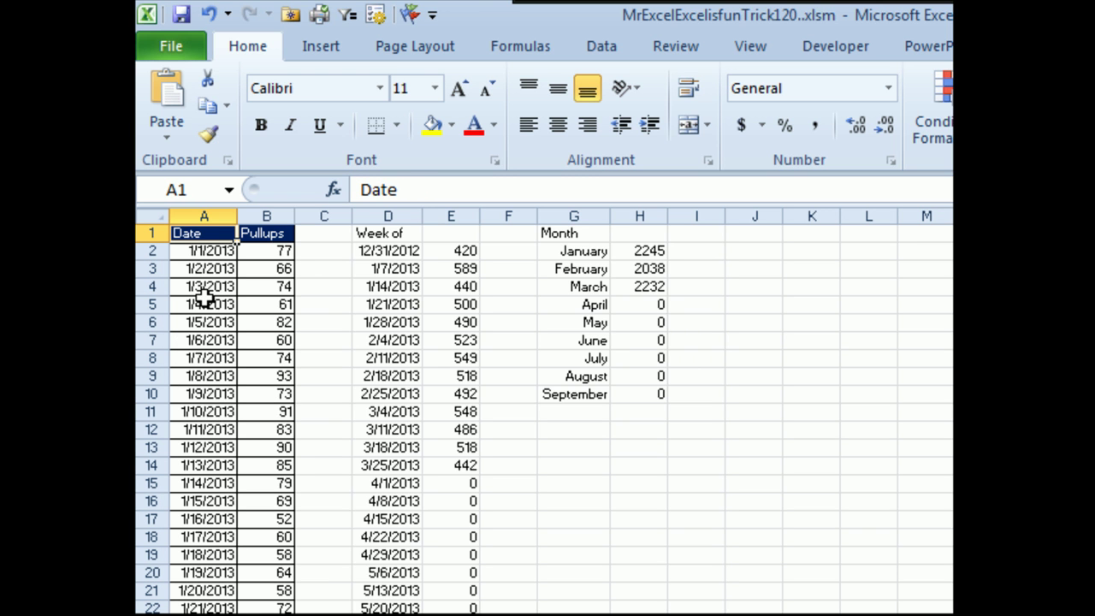
{"action": "key", "text": "ctrl+t"}
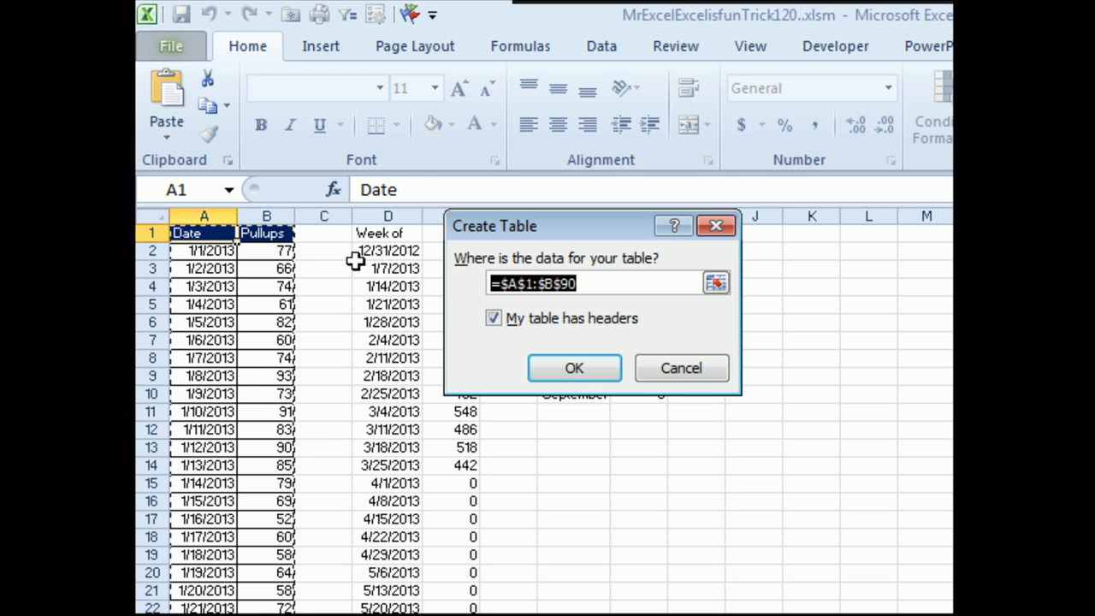
{"action": "left_click", "coordinate": [573, 368]}
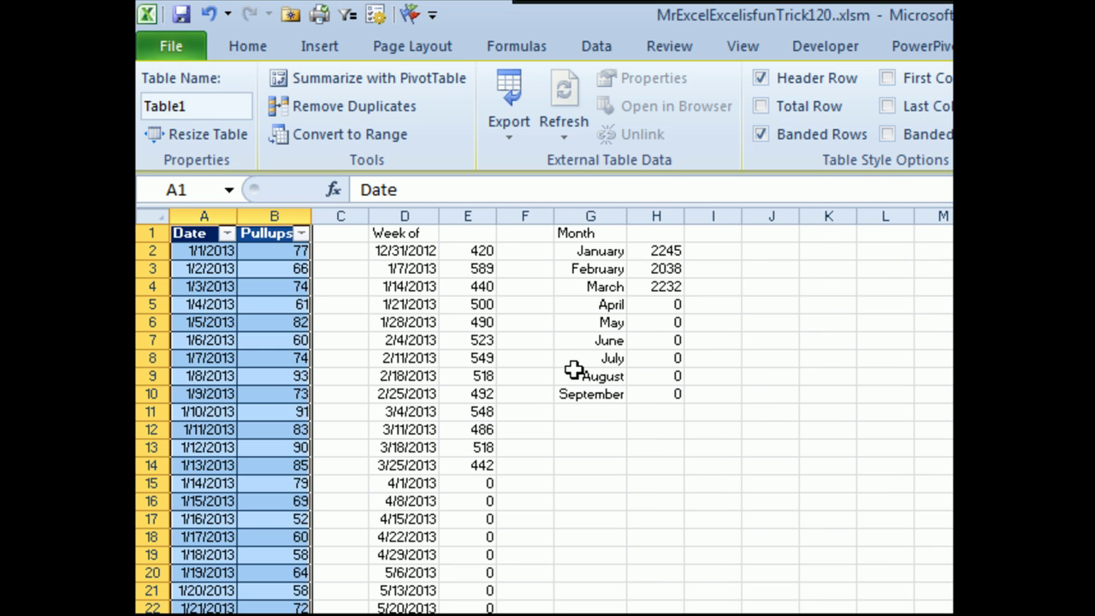
Step: Examine the ranges used by the SUMIFS formula in the first weekly total, E2
{"action": "key", "text": "Down"}
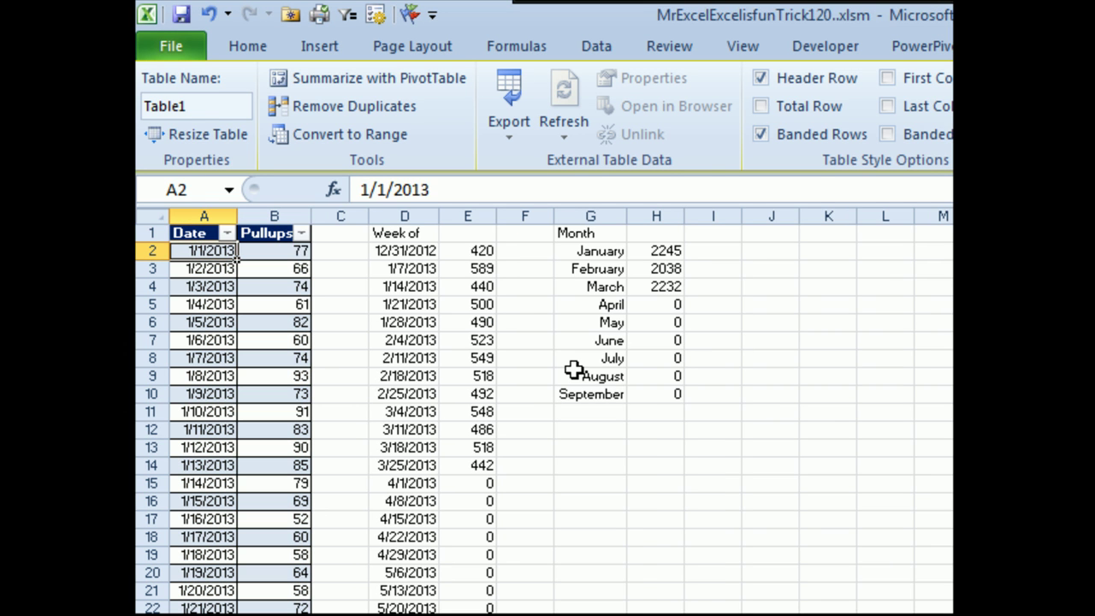
{"action": "key", "text": "Right"}
{"action": "key", "text": "Right"}
{"action": "key", "text": "Right"}
{"action": "key", "text": "Right"}
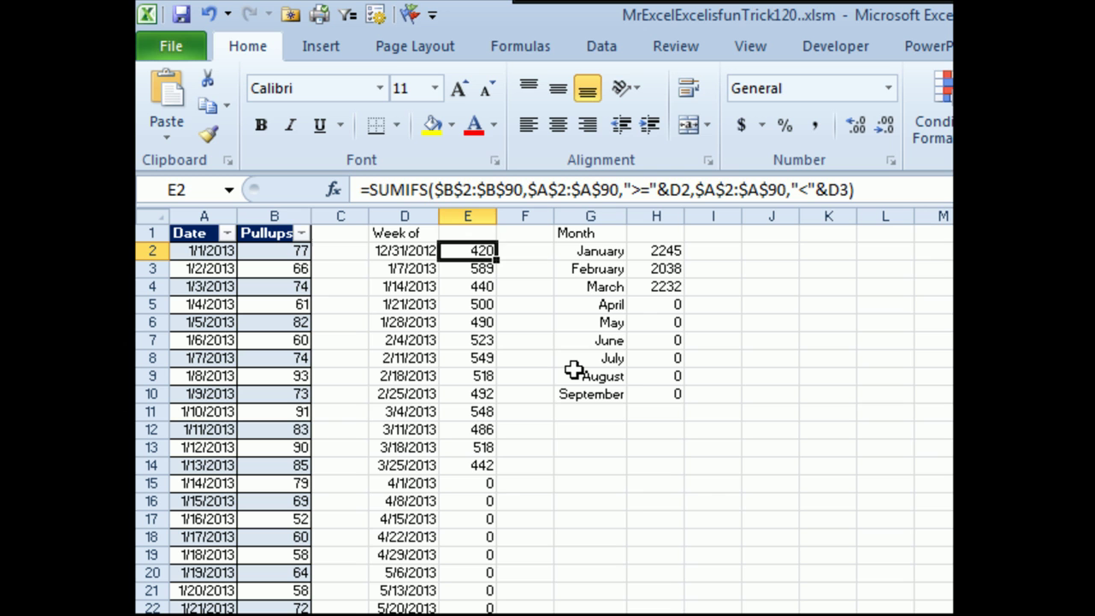
Step: Extend the table's date series below 3/30/2013 through 4/3/2013, filling A91:A94
{"action": "key", "text": "Left"}
{"action": "key", "text": "Left"}
{"action": "key", "text": "Left"}
{"action": "key", "text": "Left"}
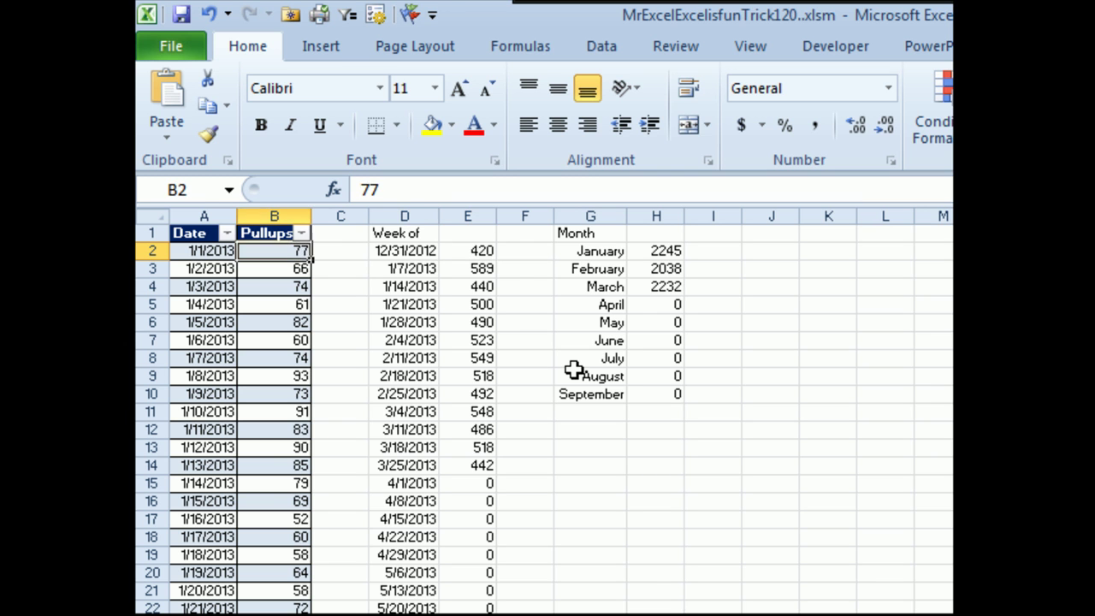
{"action": "key", "text": "ctrl+Down"}
{"action": "key", "text": "Down"}
{"action": "key", "text": "Down"}
{"action": "key", "text": "Down"}
{"action": "key", "text": "Down"}
{"action": "key", "text": "Down"}
{"action": "key", "text": "Down"}
{"action": "key", "text": "Down"}
{"action": "key", "text": "Down"}
{"action": "key", "text": "Down"}
{"action": "key", "text": "Down"}
{"action": "key", "text": "Down"}
{"action": "key", "text": "Down"}
{"action": "key", "text": "Down"}
{"action": "key", "text": "Down"}
{"action": "key", "text": "Down"}
{"action": "key", "text": "Down"}
{"action": "key", "text": "Down"}
{"action": "key", "text": "Down"}
{"action": "key", "text": "Down"}
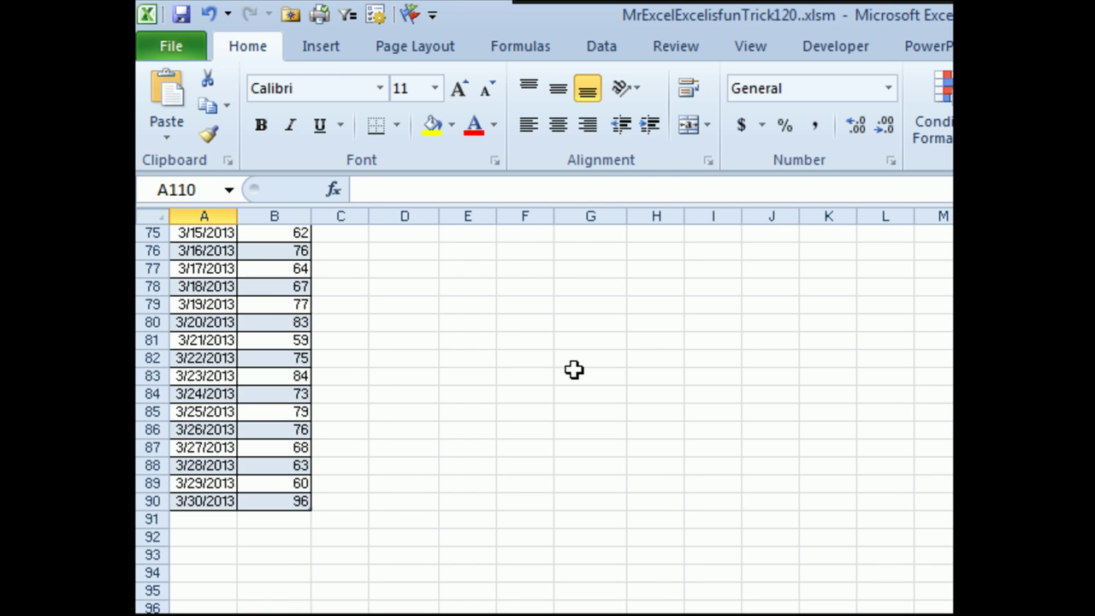
{"action": "key", "text": "Up"}
{"action": "key", "text": "Up"}
{"action": "key", "text": "Up"}
{"action": "key", "text": "Up"}
{"action": "key", "text": "Up"}
{"action": "key", "text": "Up"}
{"action": "key", "text": "Up"}
{"action": "key", "text": "Up"}
{"action": "key", "text": "Up"}
{"action": "key", "text": "Up"}
{"action": "key", "text": "Up"}
{"action": "key", "text": "Up"}
{"action": "key", "text": "Up"}
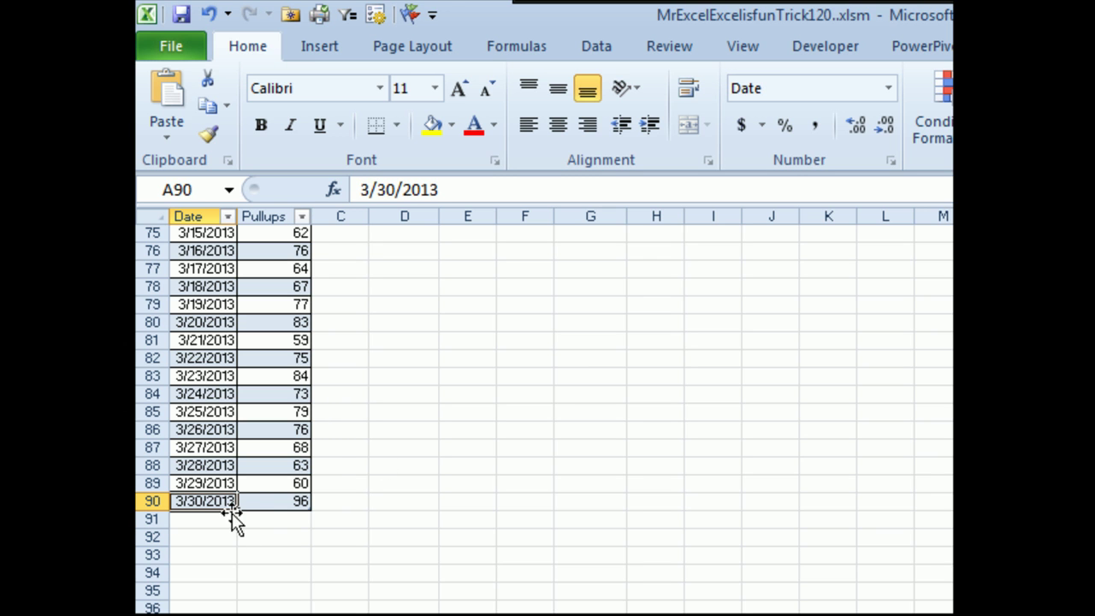
{"action": "left_click_drag", "start_coordinate": [237, 510], "coordinate": [237, 582]}
Step: Enter 1000 pullups for each of the new dates in B91:B94
{"action": "left_click_drag", "start_coordinate": [275, 525], "coordinate": [283, 567]}
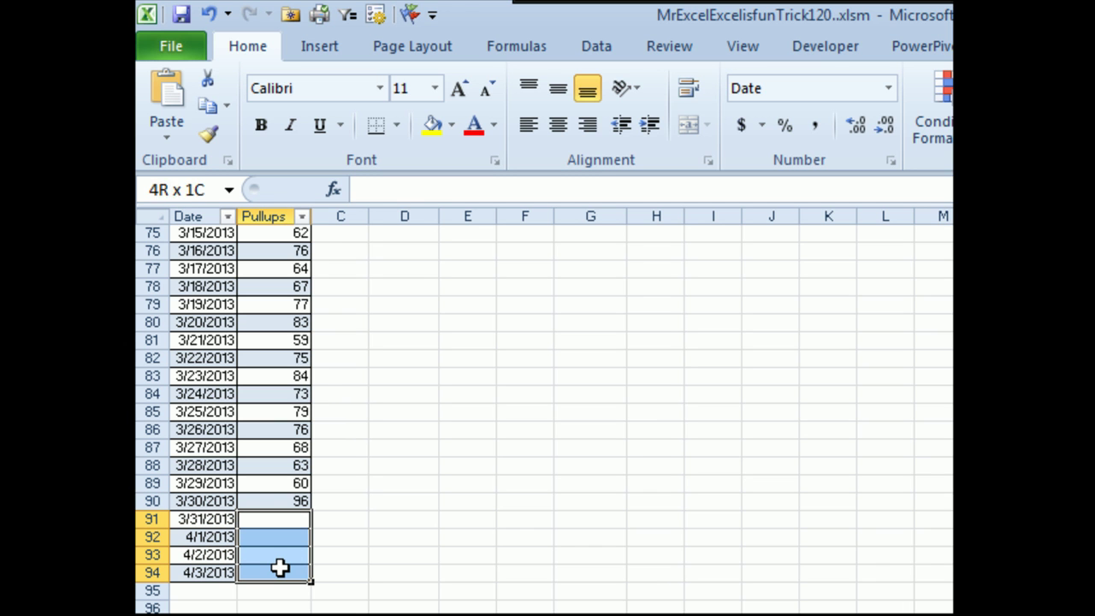
{"action": "type", "text": "1000"}
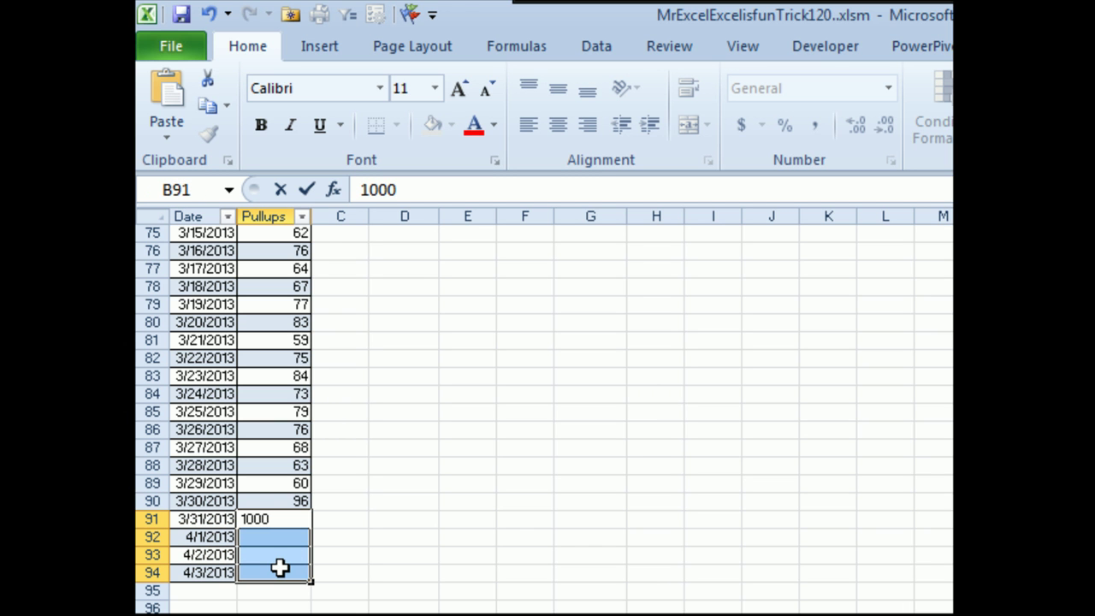
{"action": "key", "text": "ctrl+Return"}
Step: Check the monthly and weekly totals and open the SUMIFS formula in E2 to inspect its ranges with the added table rows
{"action": "key", "text": "ctrl+Up"}
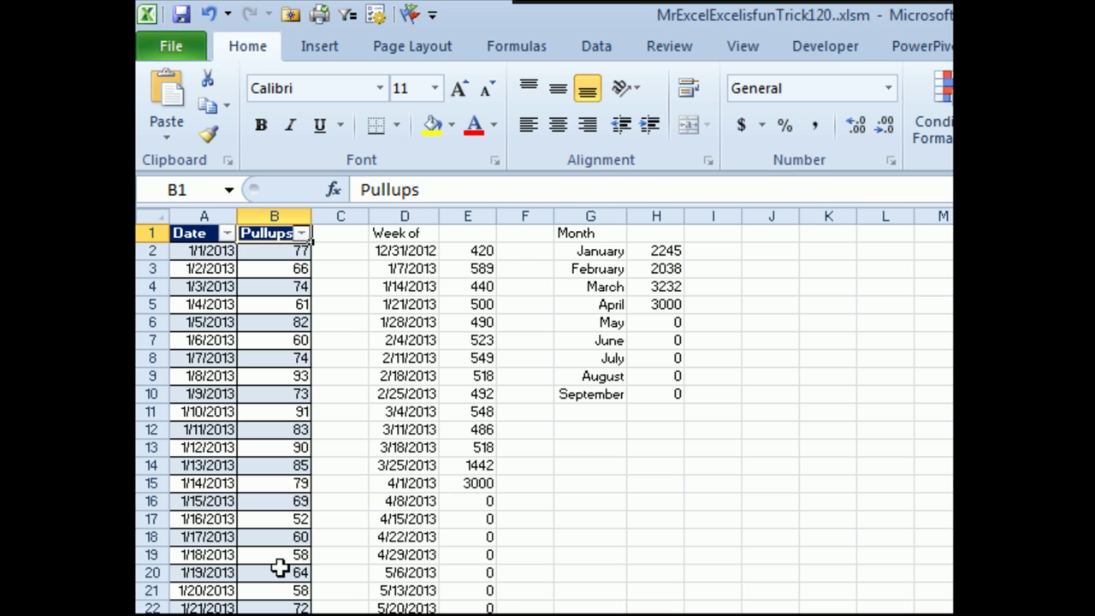
{"action": "key", "text": "Right"}
{"action": "key", "text": "Right"}
{"action": "key", "text": "Down"}
{"action": "key", "text": "Right"}
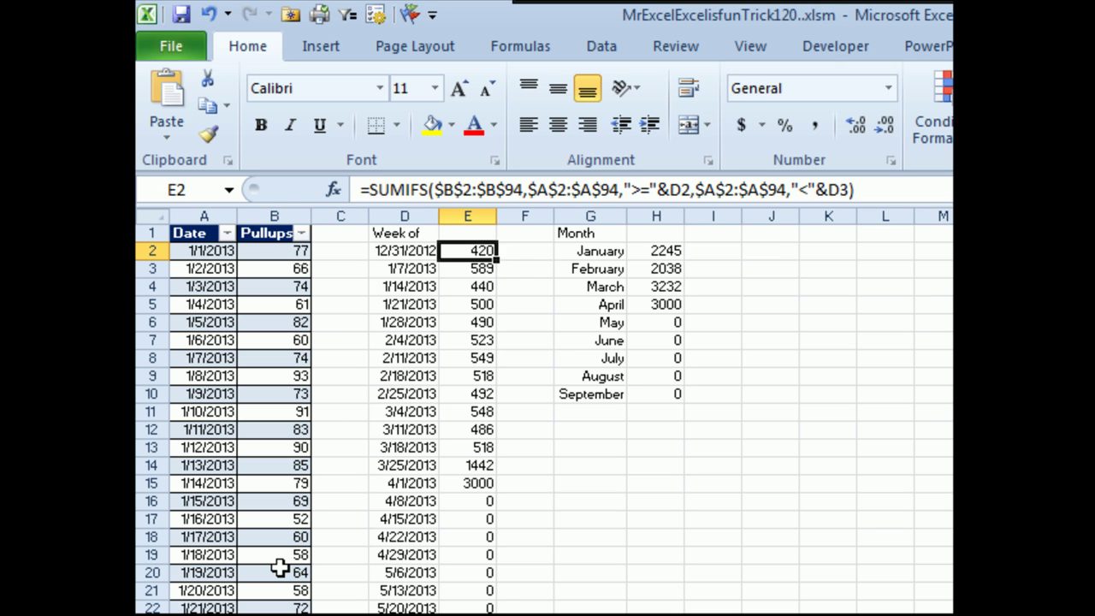
{"action": "key", "text": "F2"}
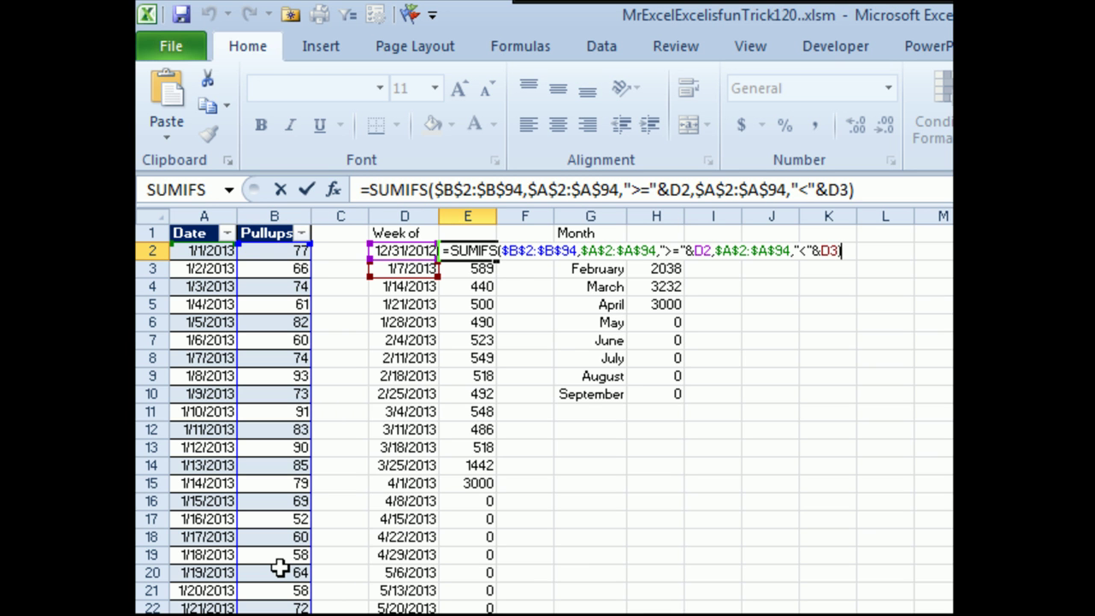